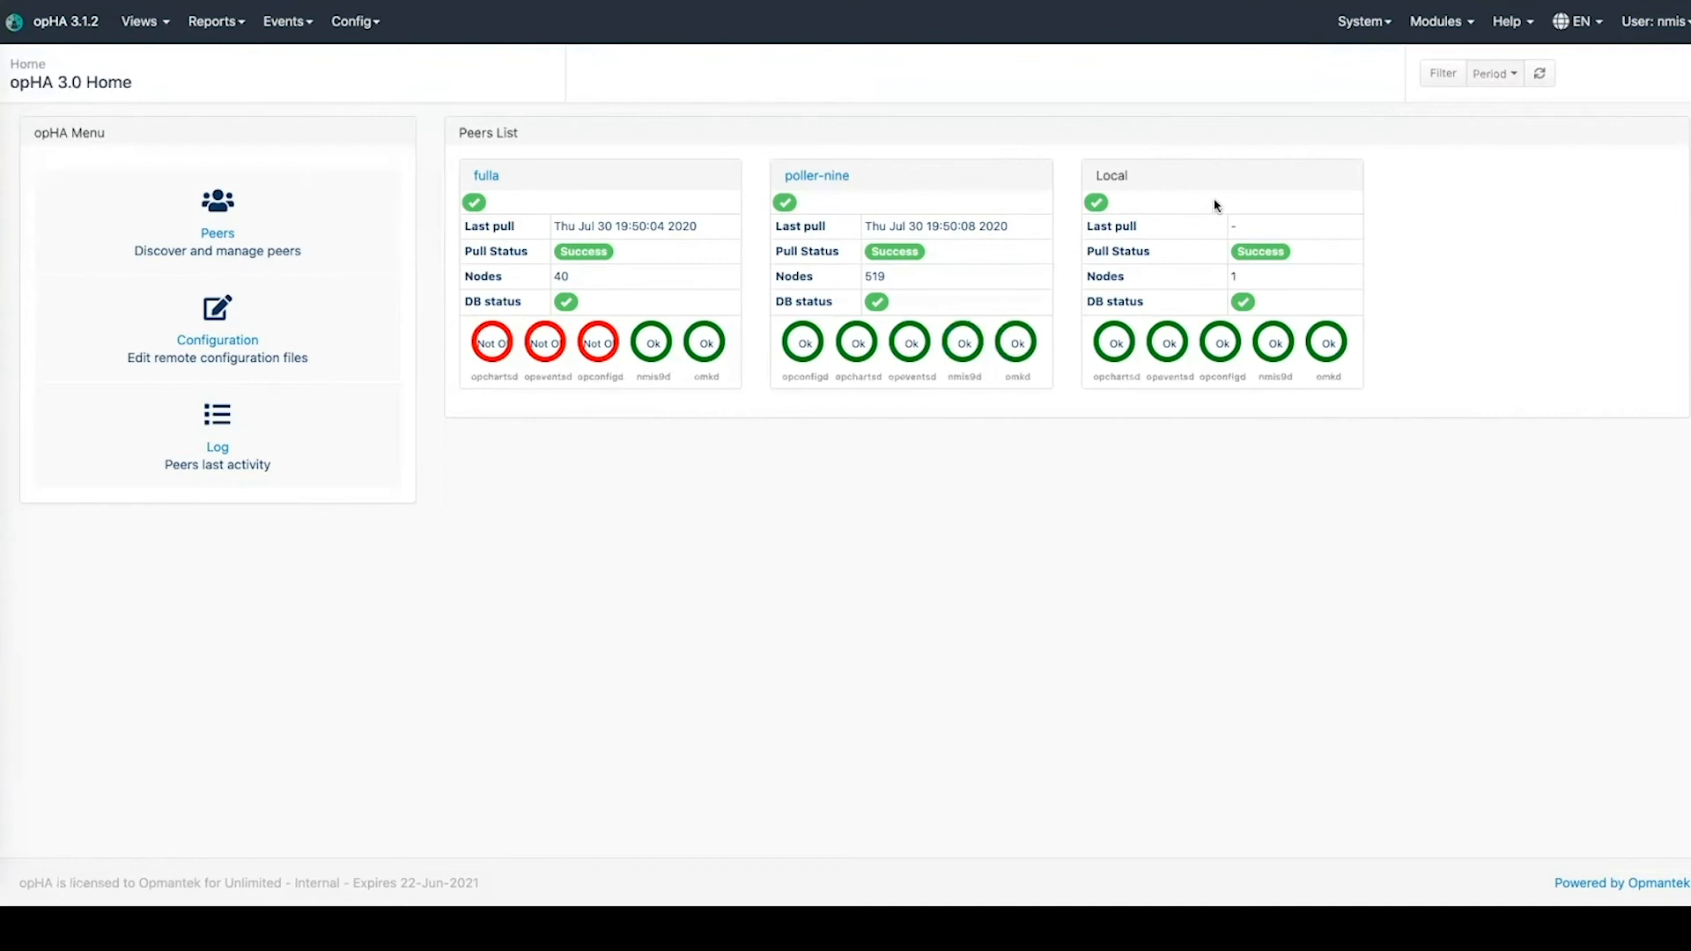
Step: Open the peer details for poller-nine and examine its status, configuration, save and transfer results
click(224, 236)
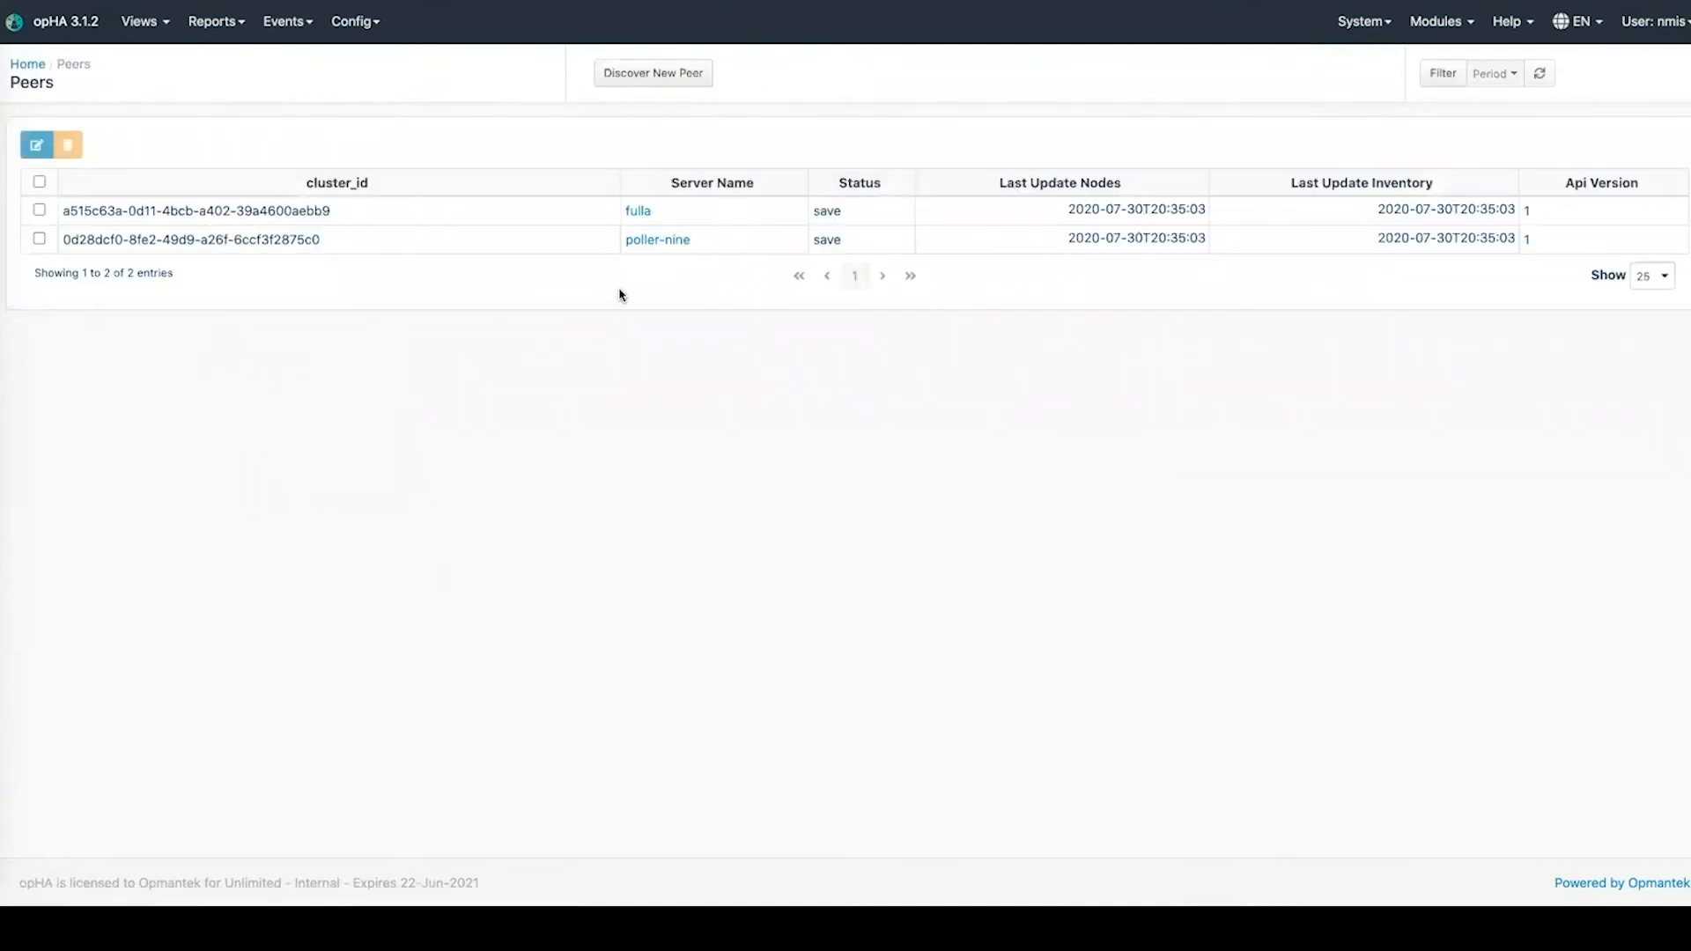
click(680, 240)
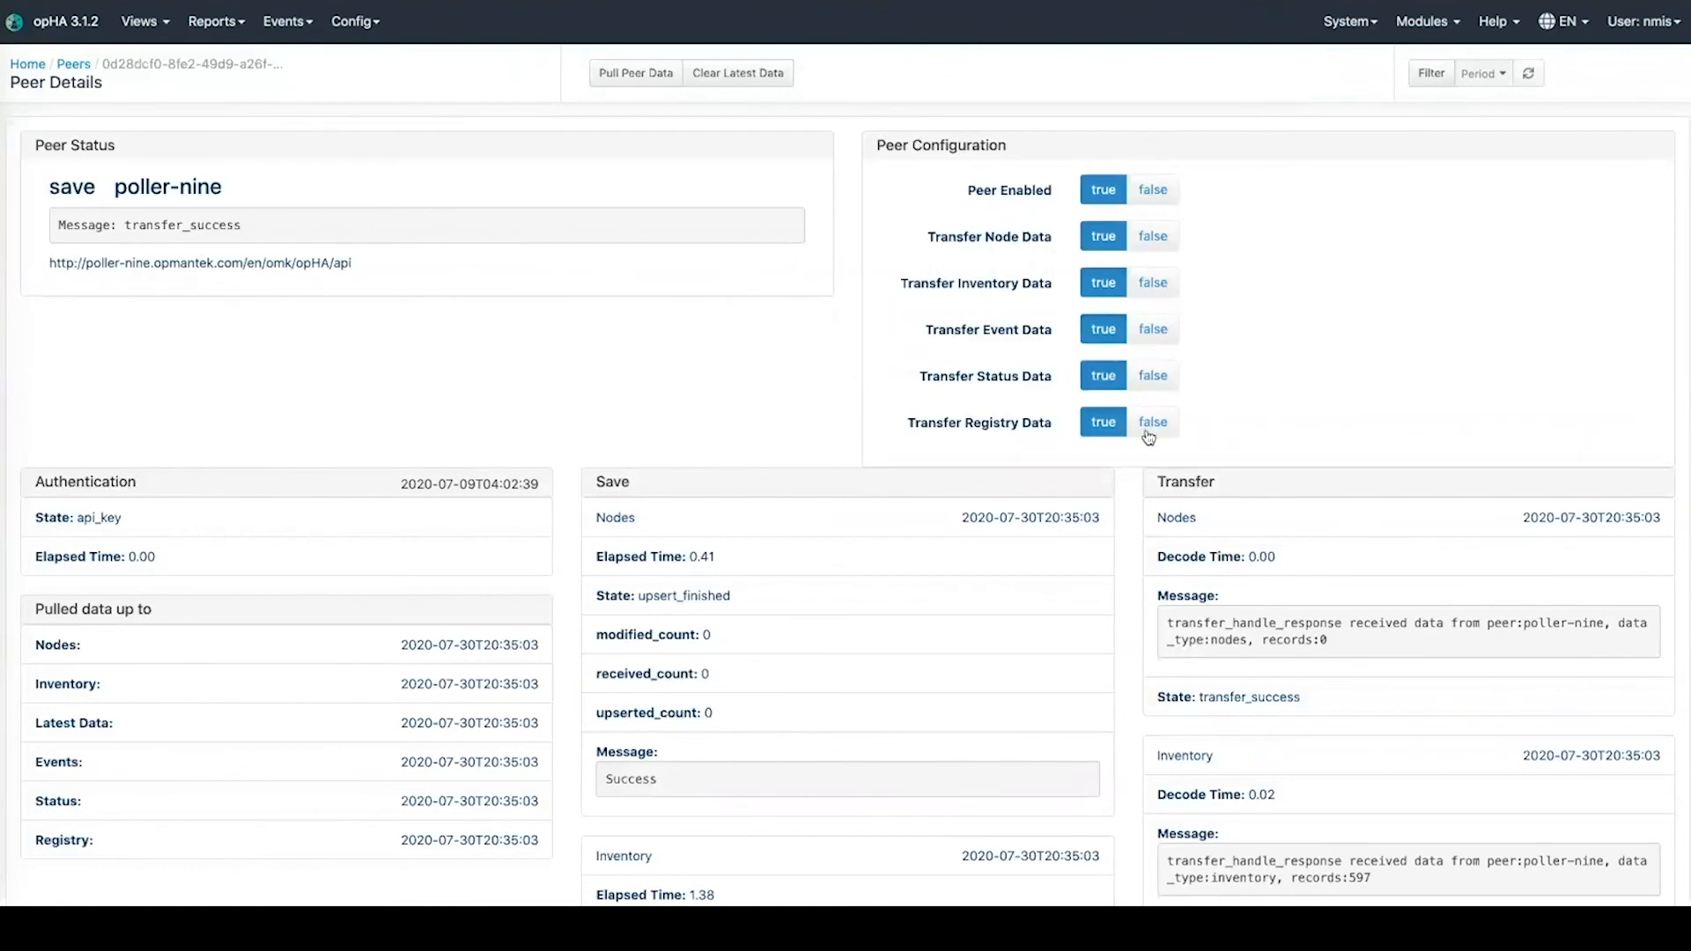
scroll(1145, 532, down, 3)
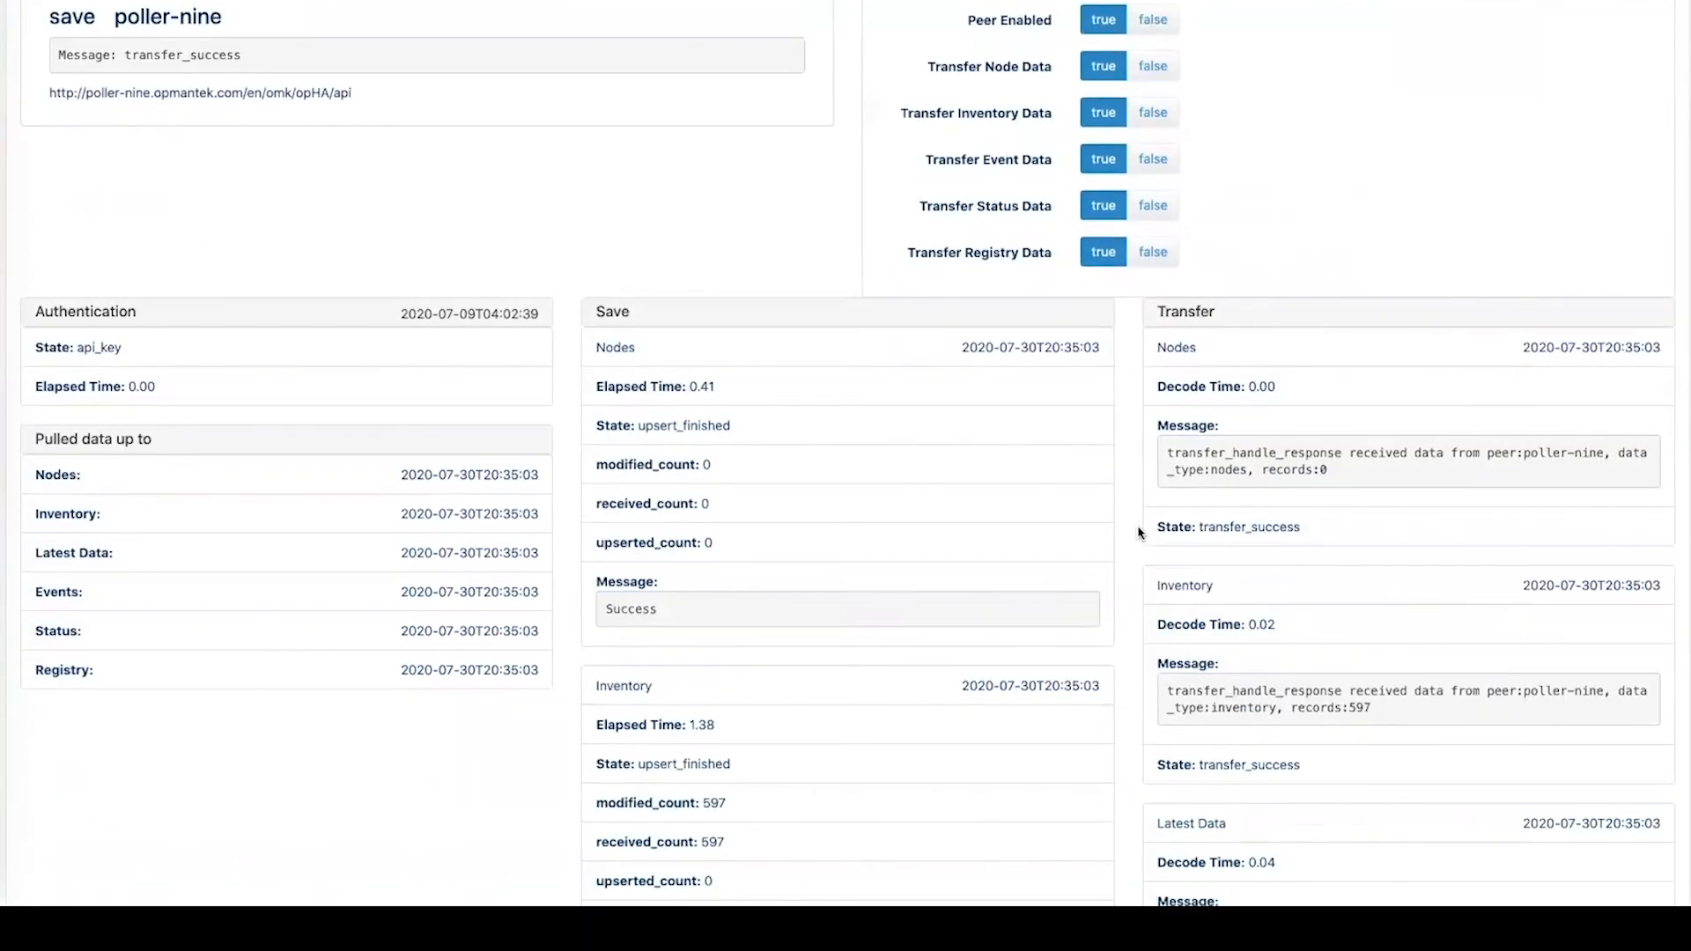
scroll(1138, 531, down, 10)
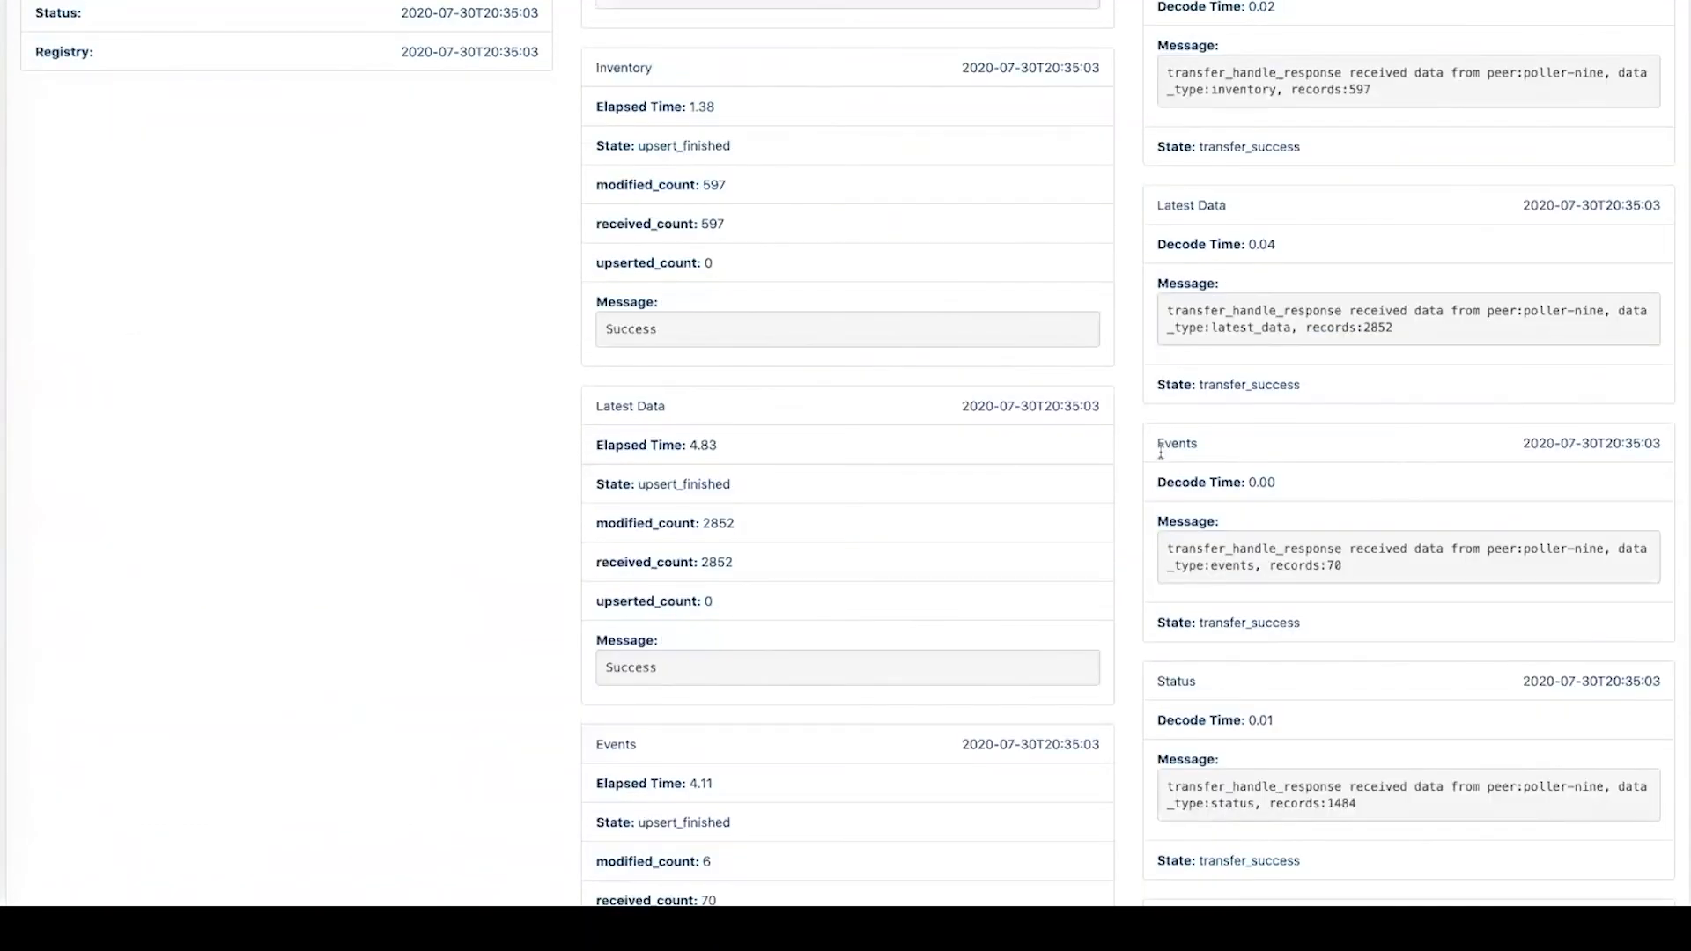
scroll(1161, 453, up, 12)
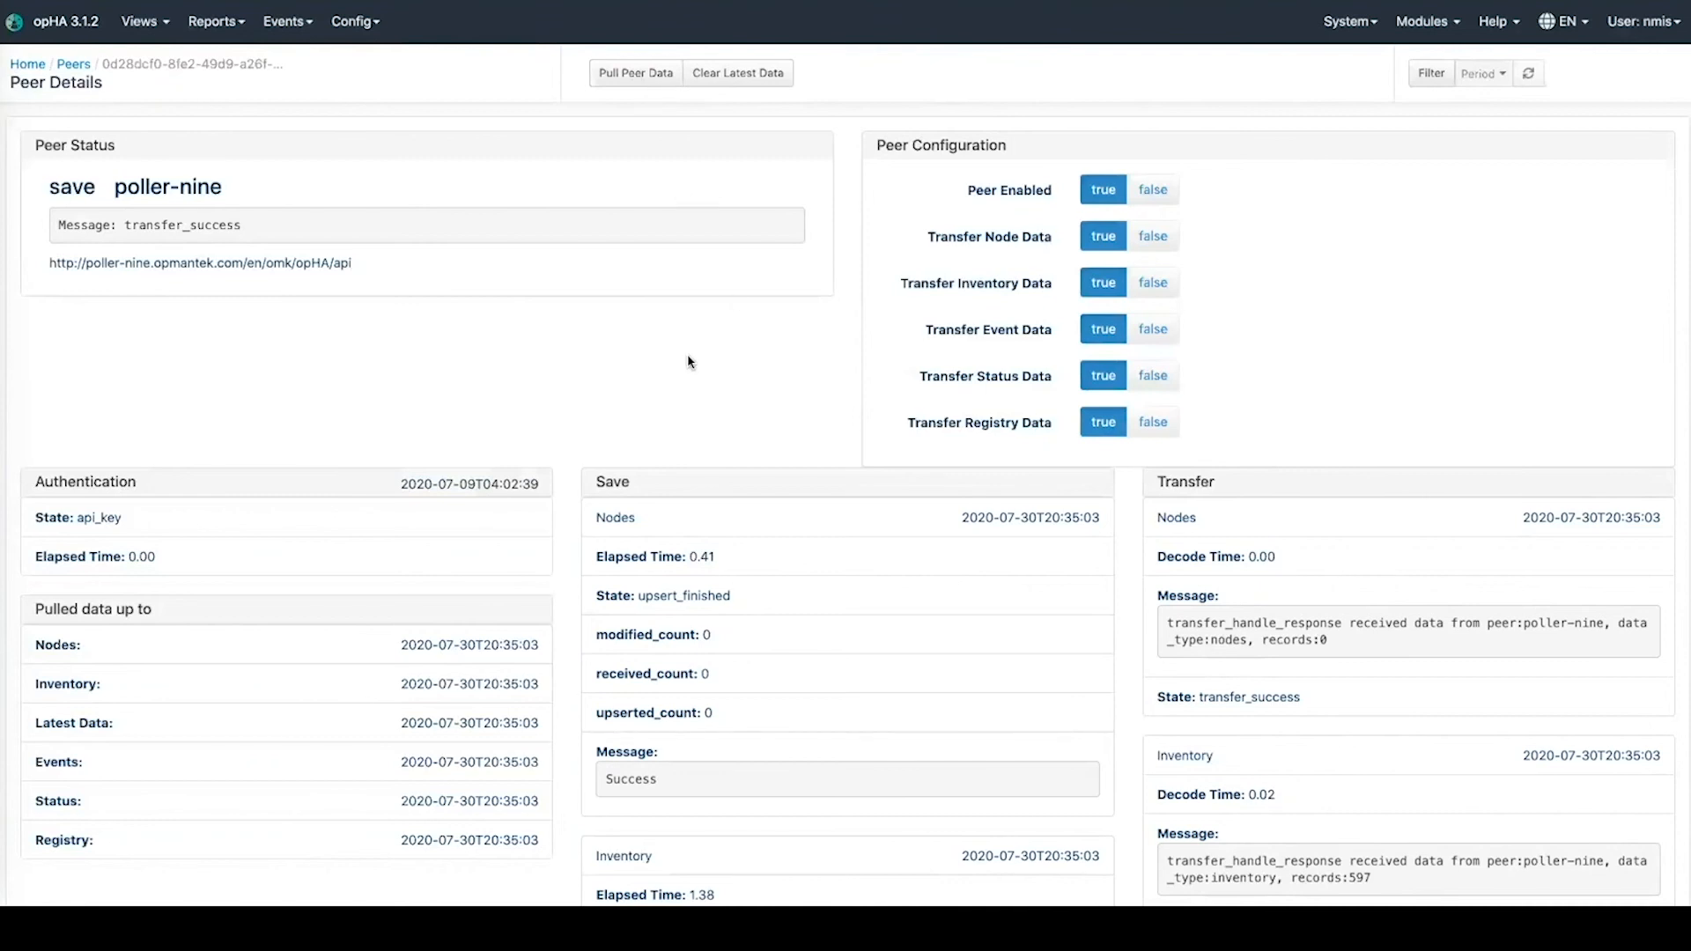
scroll(688, 361, down, 20)
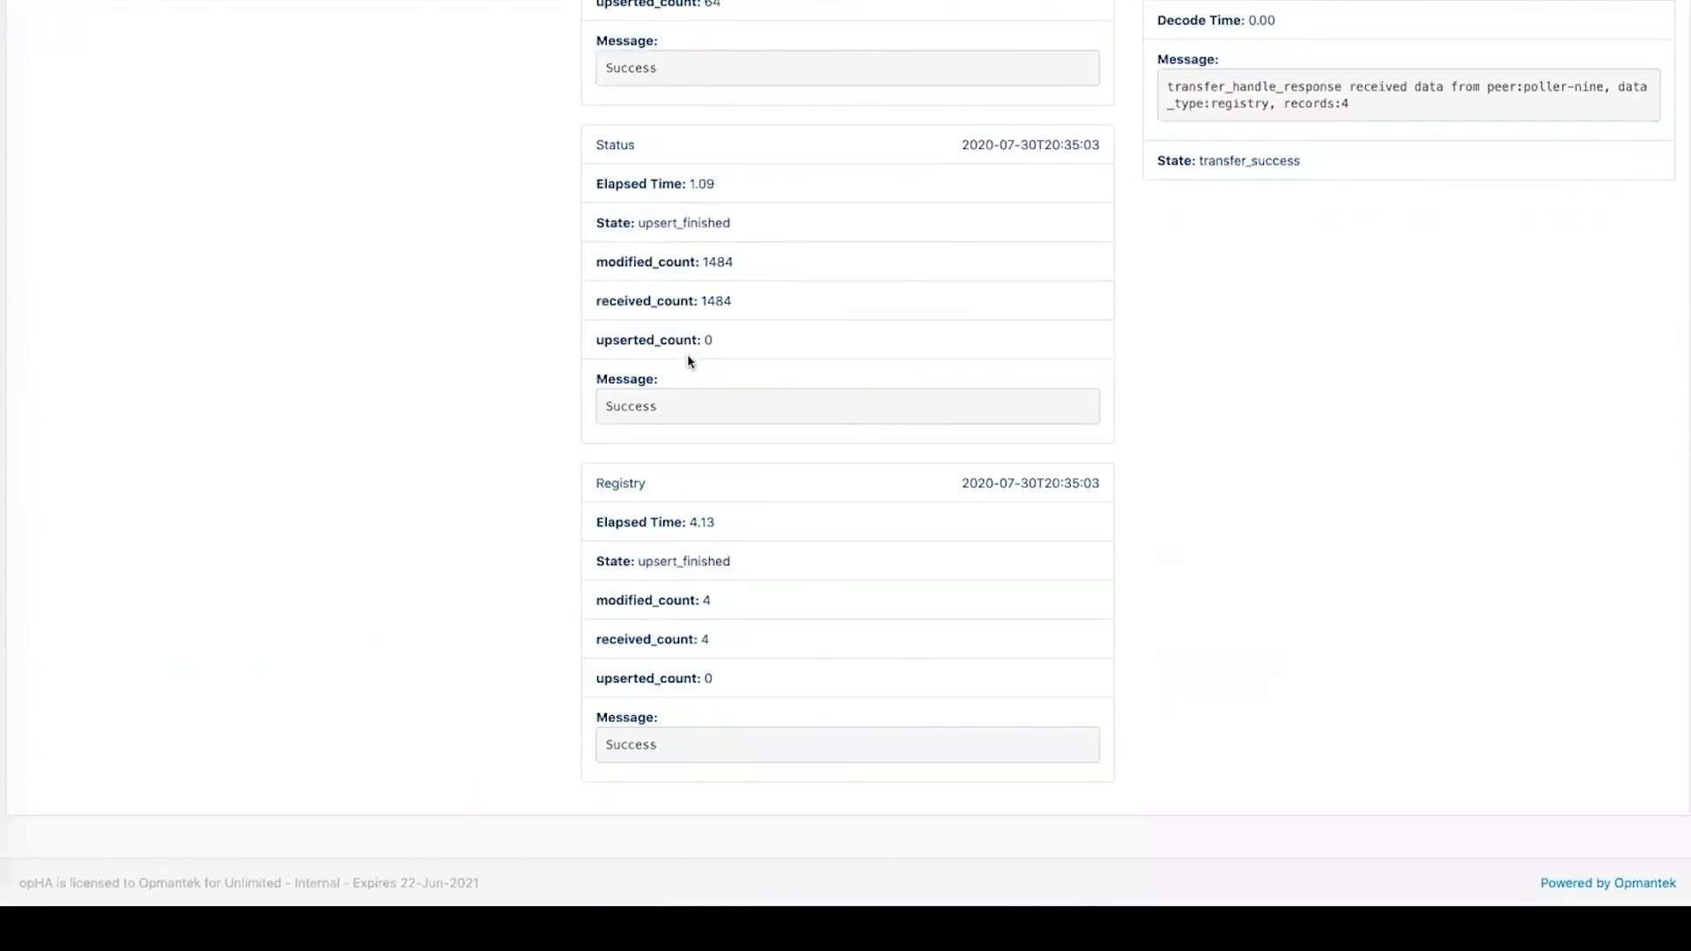
scroll(688, 361, up, 20)
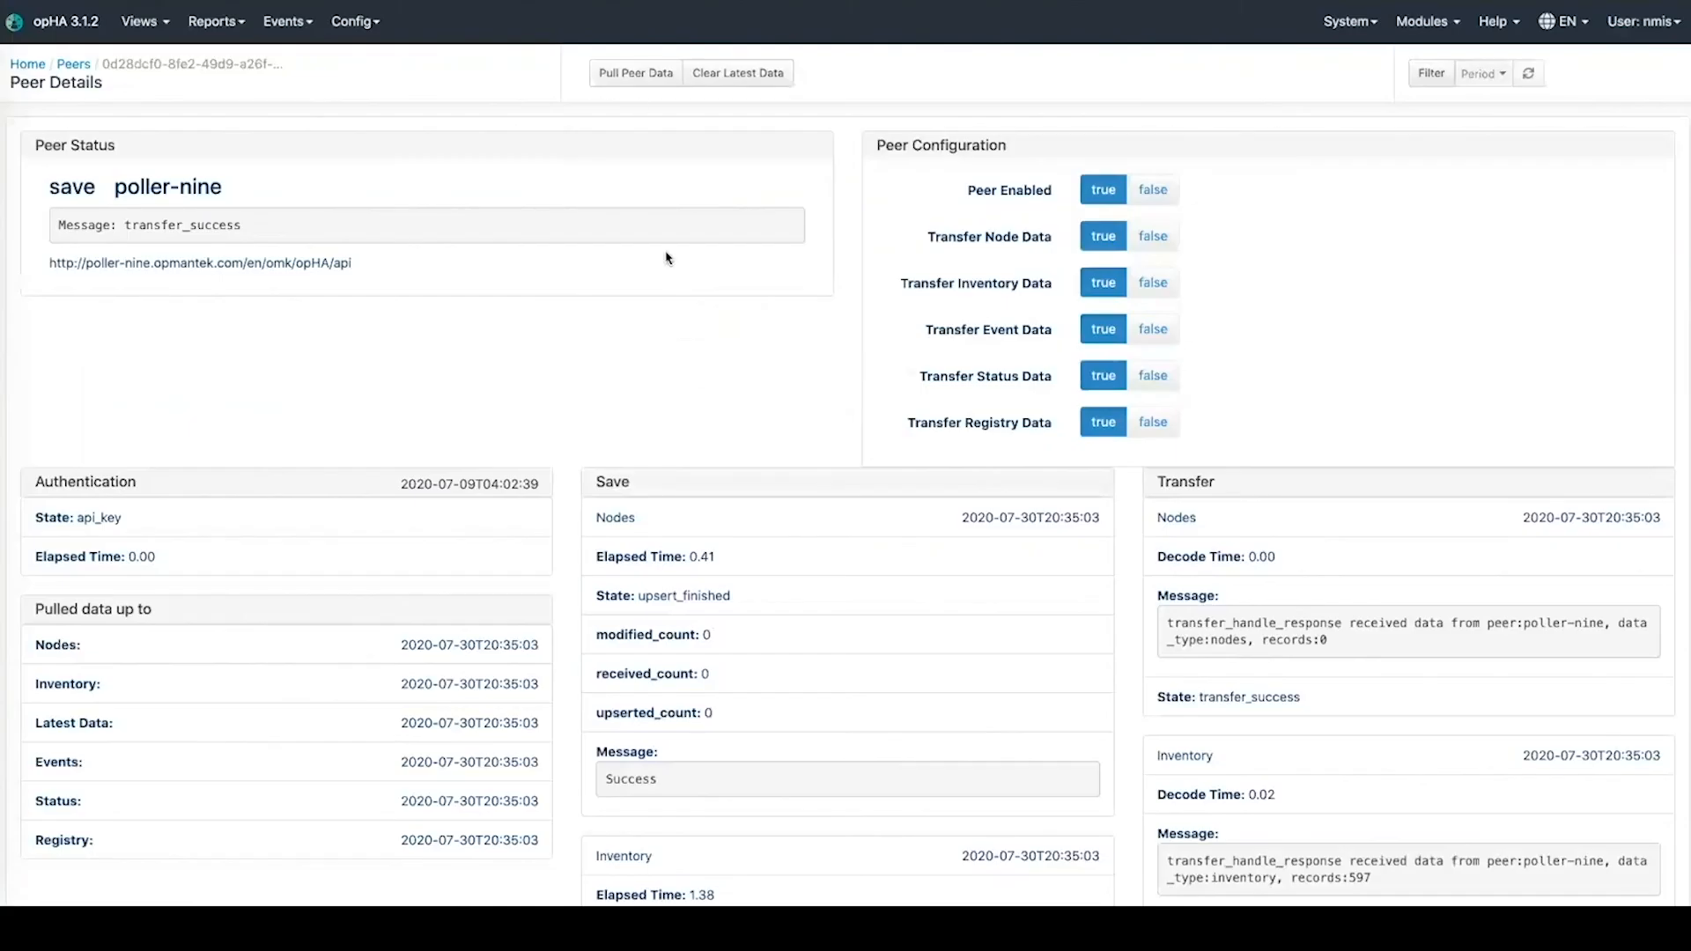
Step: Pull fresh peer data from poller-nine and review the updated save and transfer results for each data type
click(635, 71)
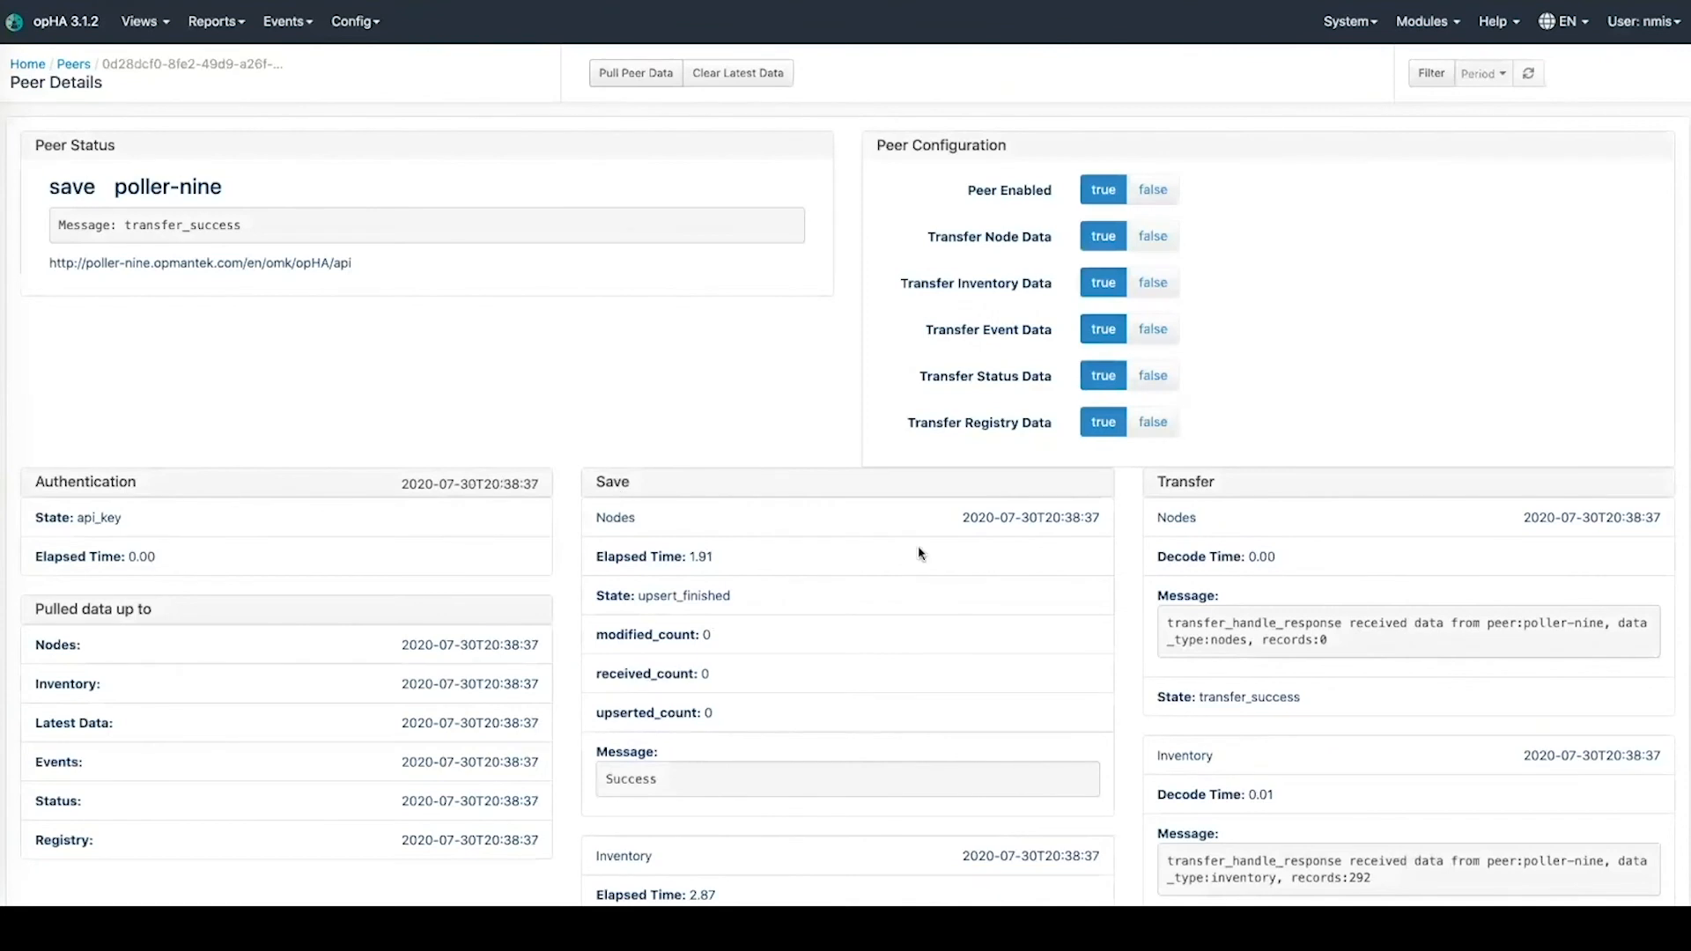
scroll(974, 632, down, 4)
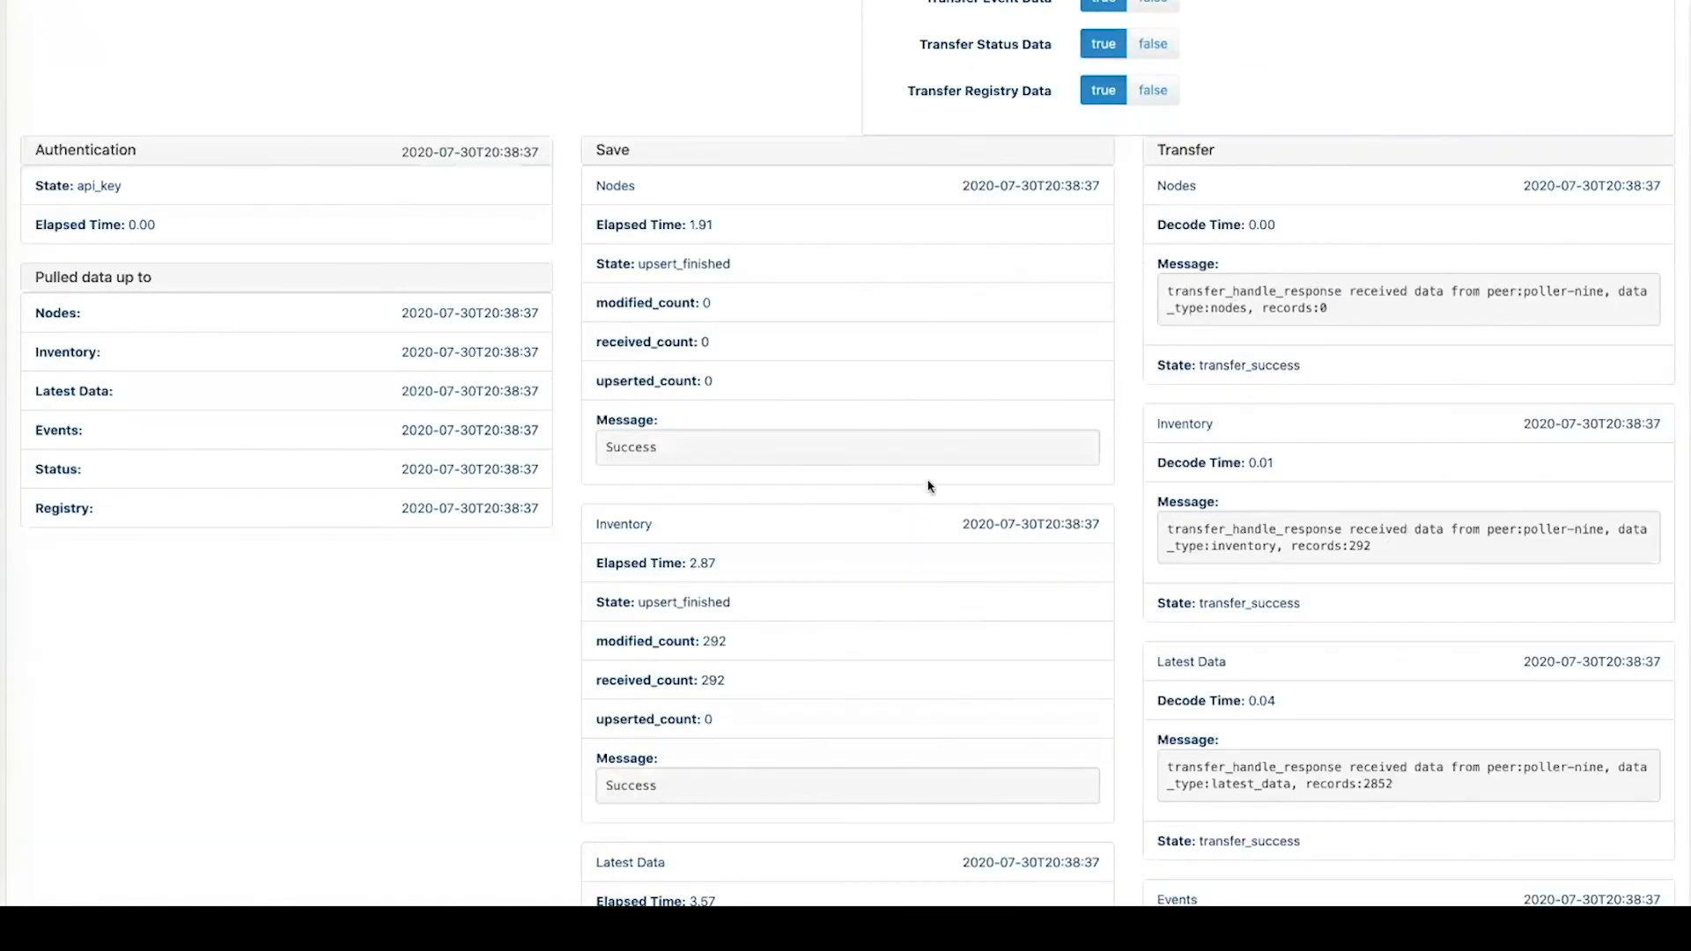
scroll(929, 452, up, 4)
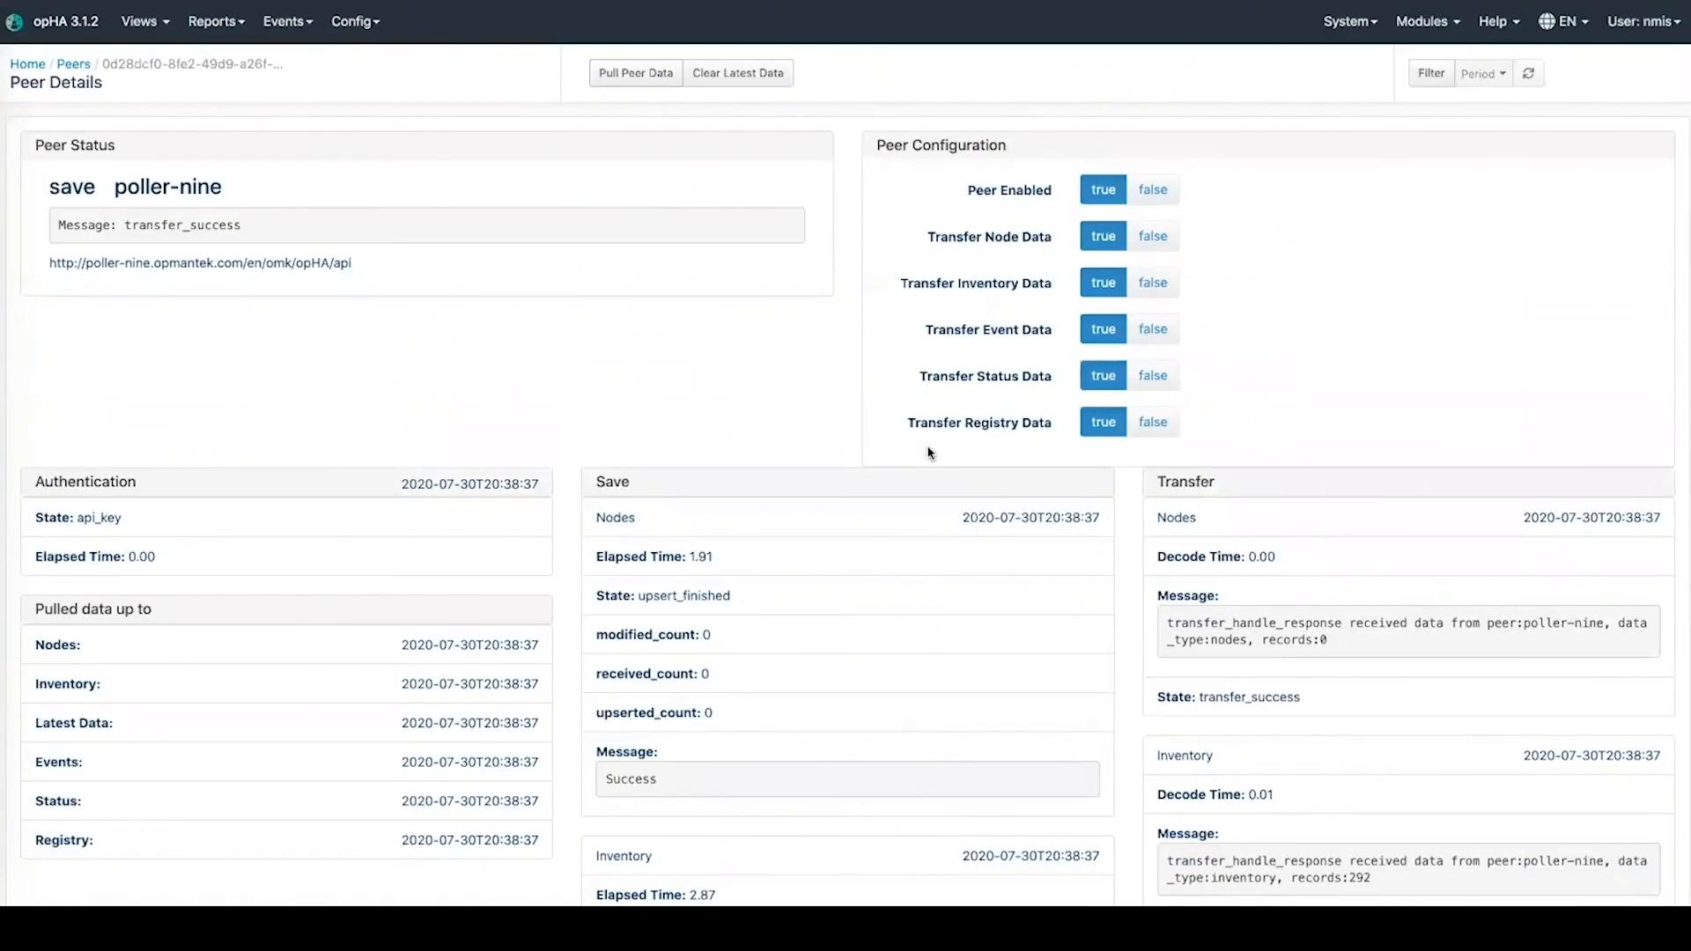
scroll(931, 579, down, 5)
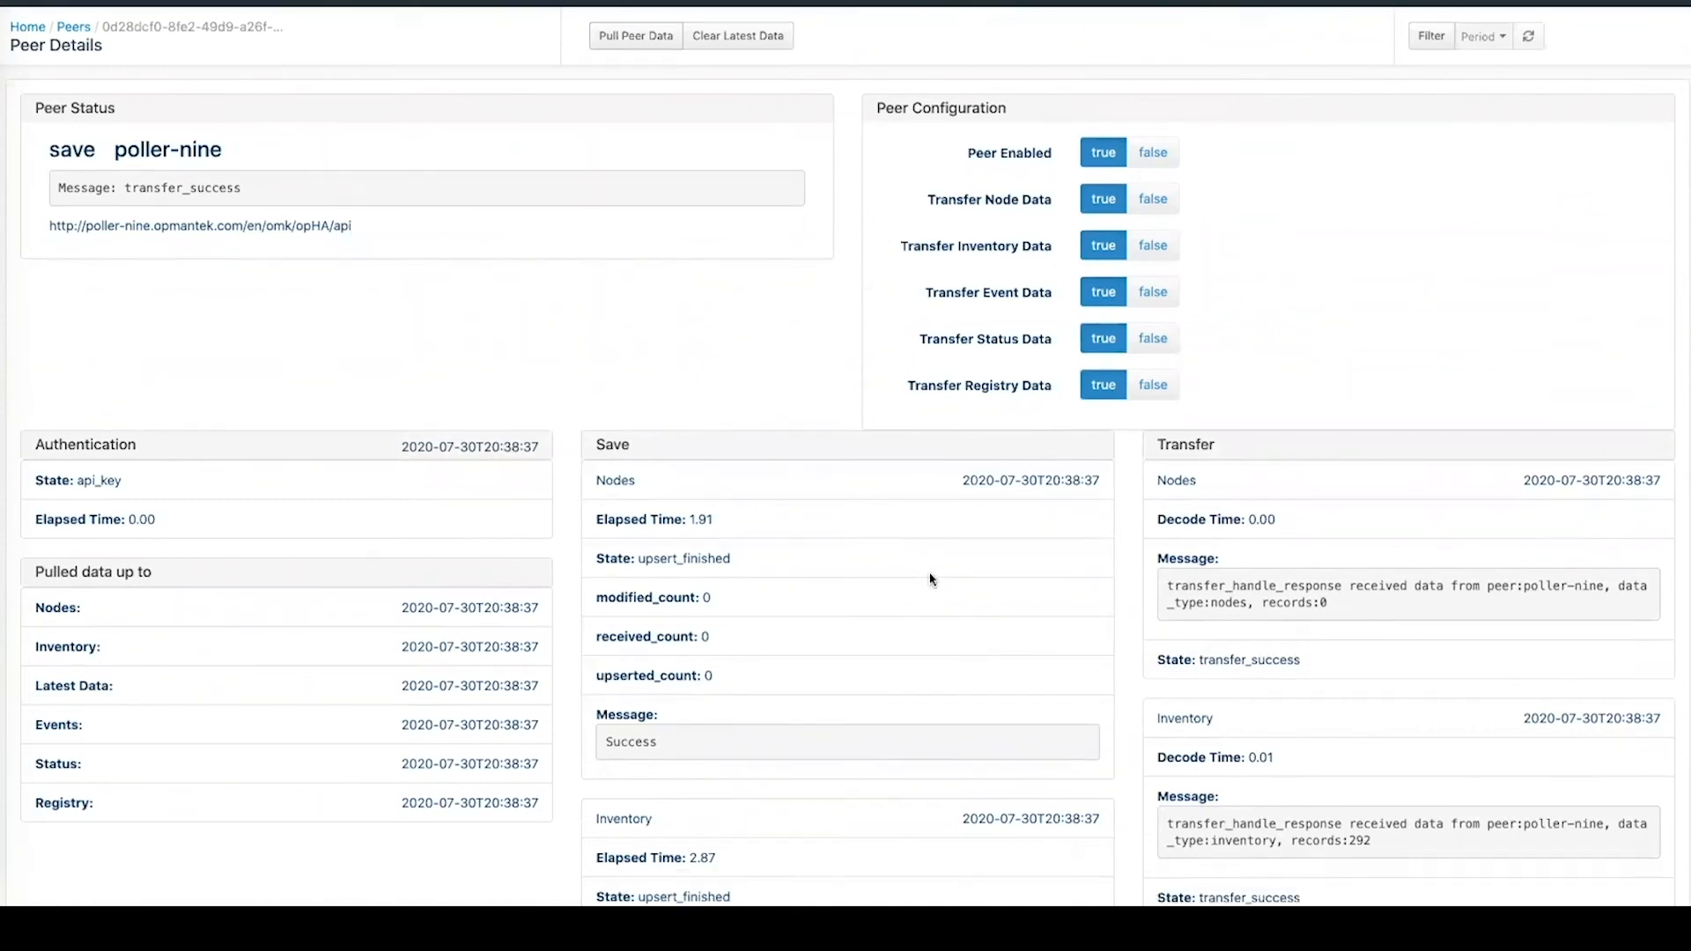
scroll(929, 578, down, 2)
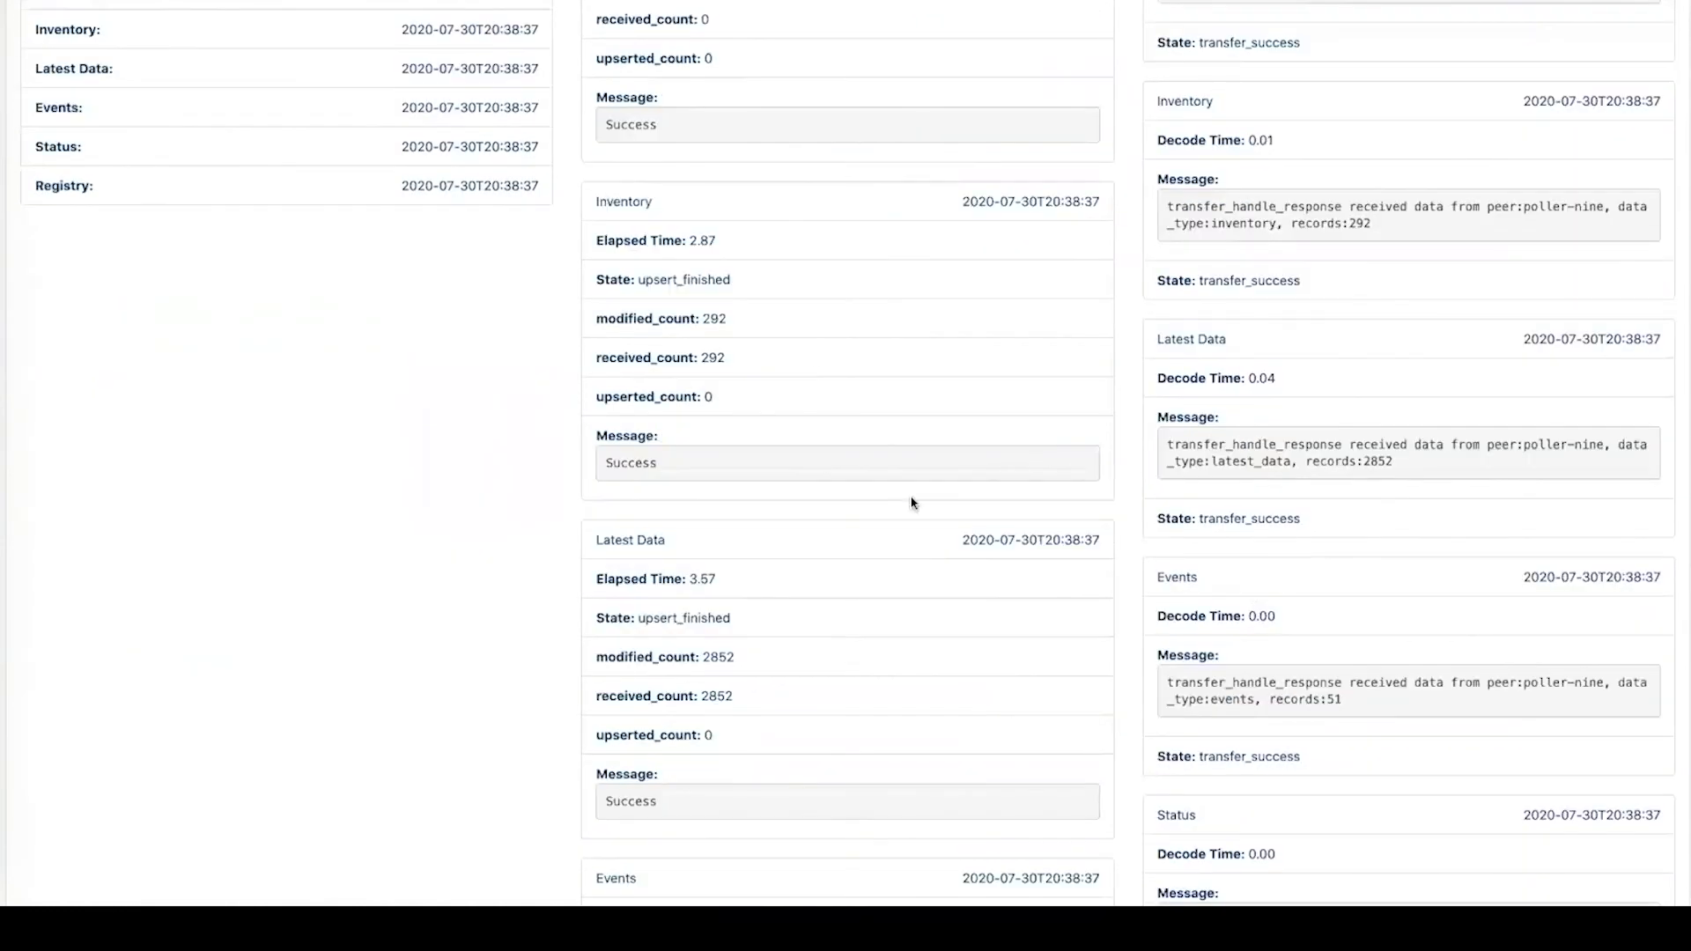
scroll(755, 222, up, 2)
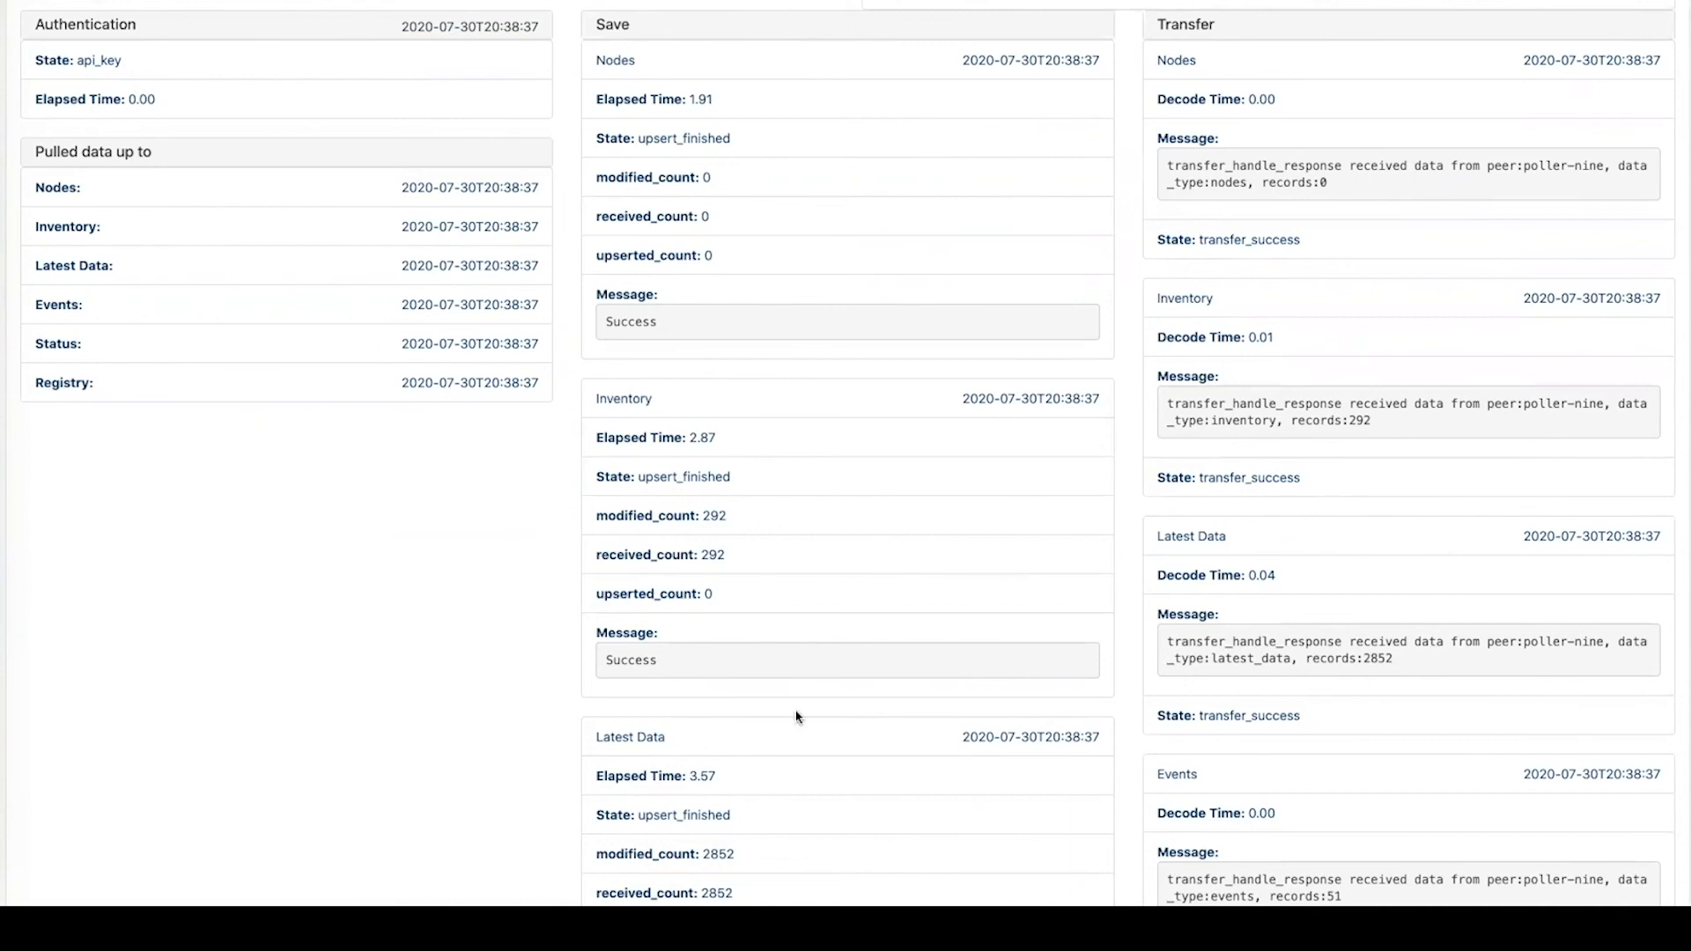
scroll(796, 713, down, 5)
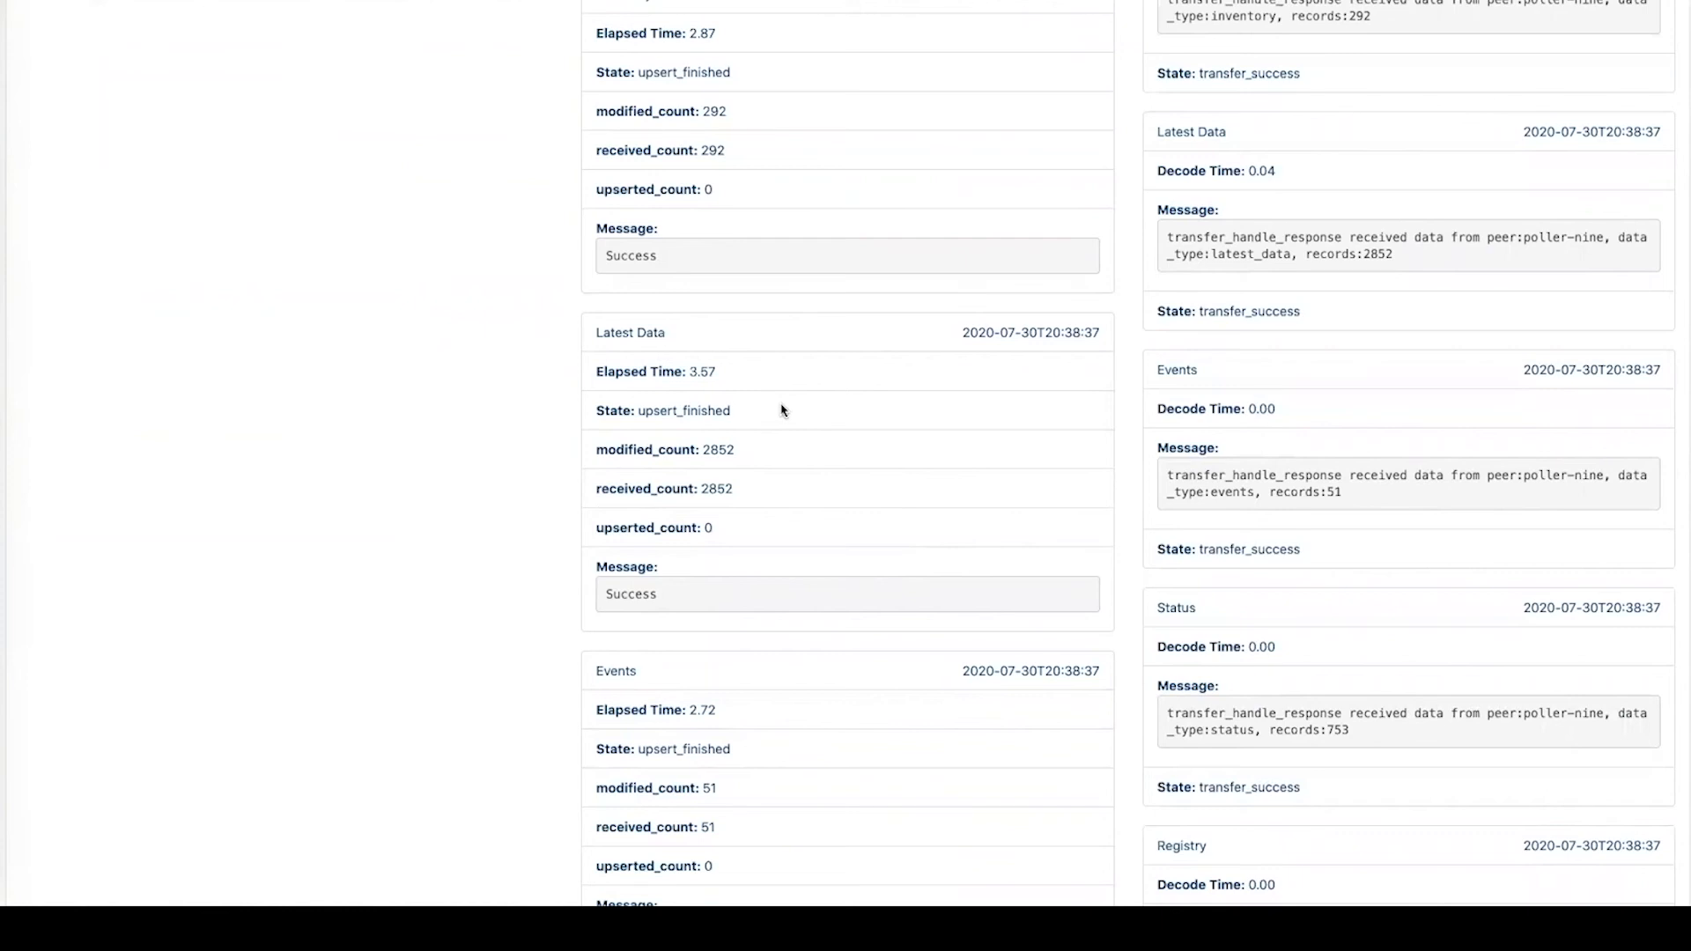
scroll(781, 410, up, 9)
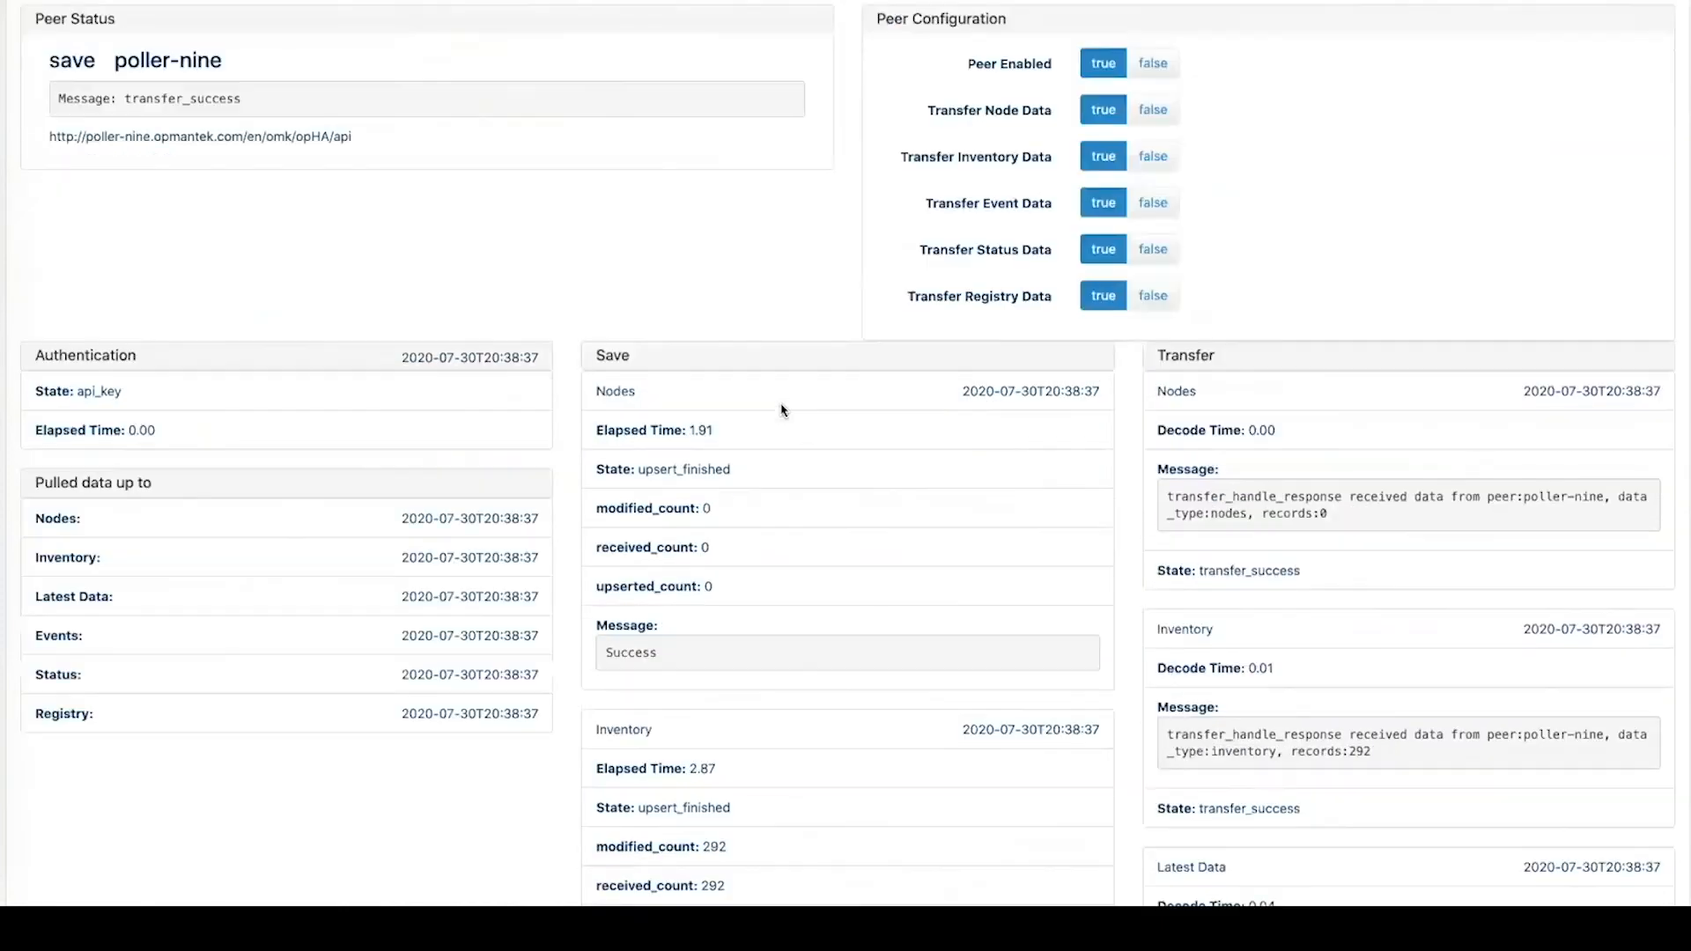
scroll(781, 410, down, 4)
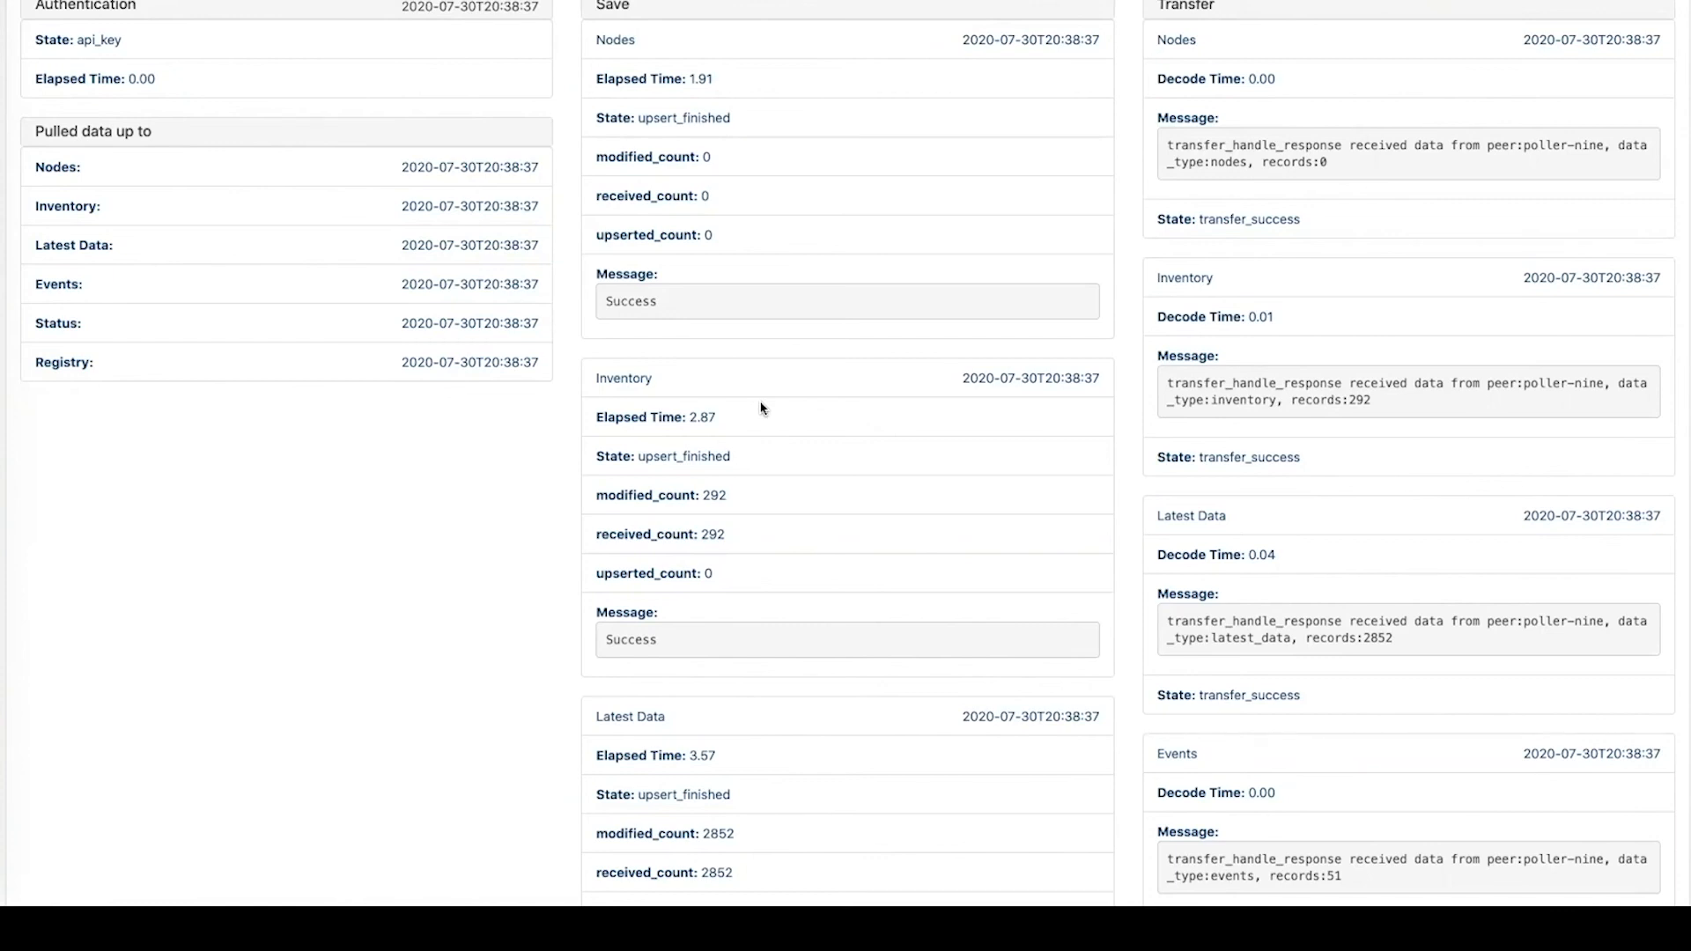
scroll(762, 408, down, 1)
scroll(762, 408, up, 6)
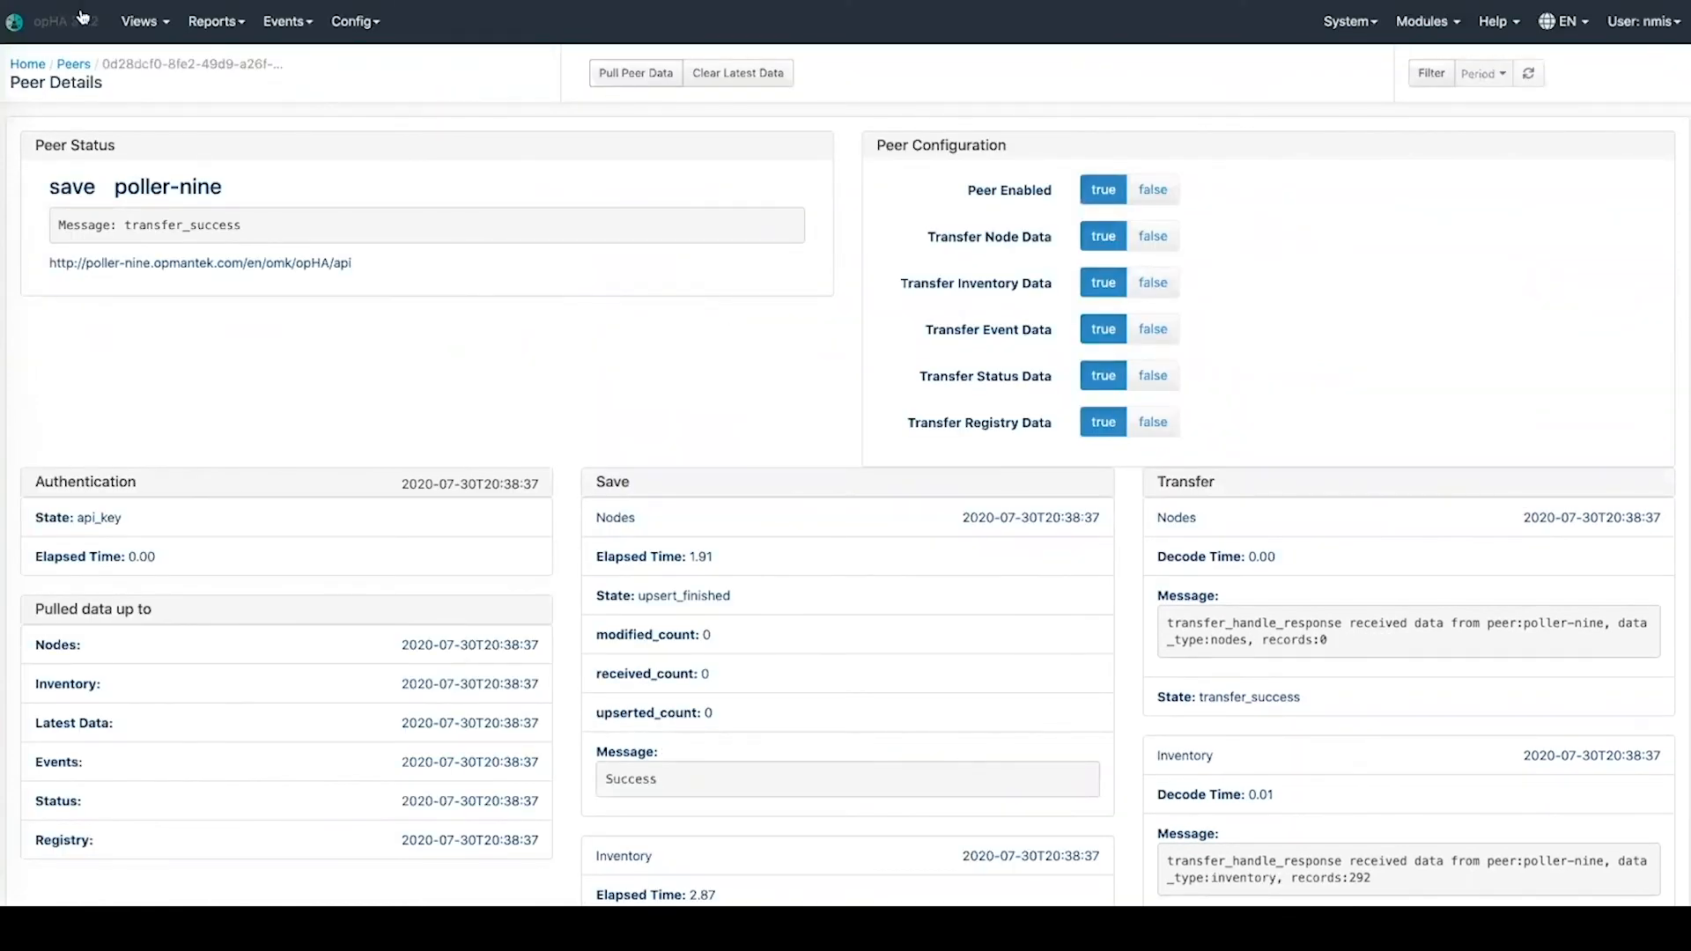
Step: In the cluster configuration, create a new OMK configuration file based on opCommon.json and name it opCommon-motd.json
click(138, 21)
click(143, 84)
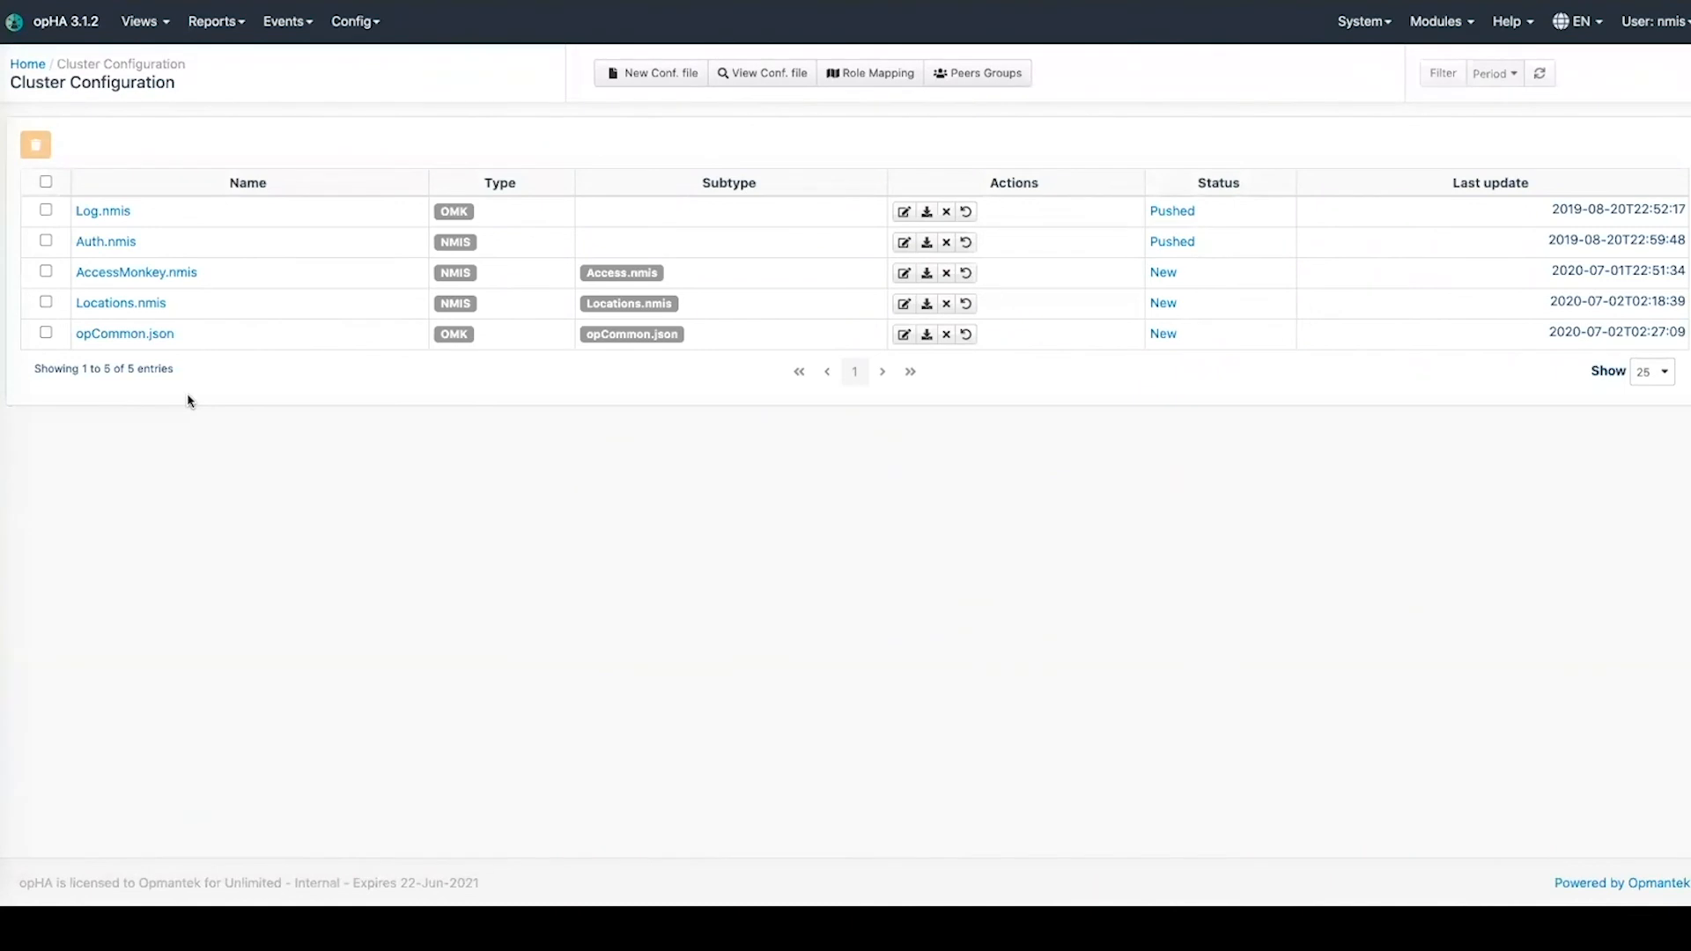
click(650, 84)
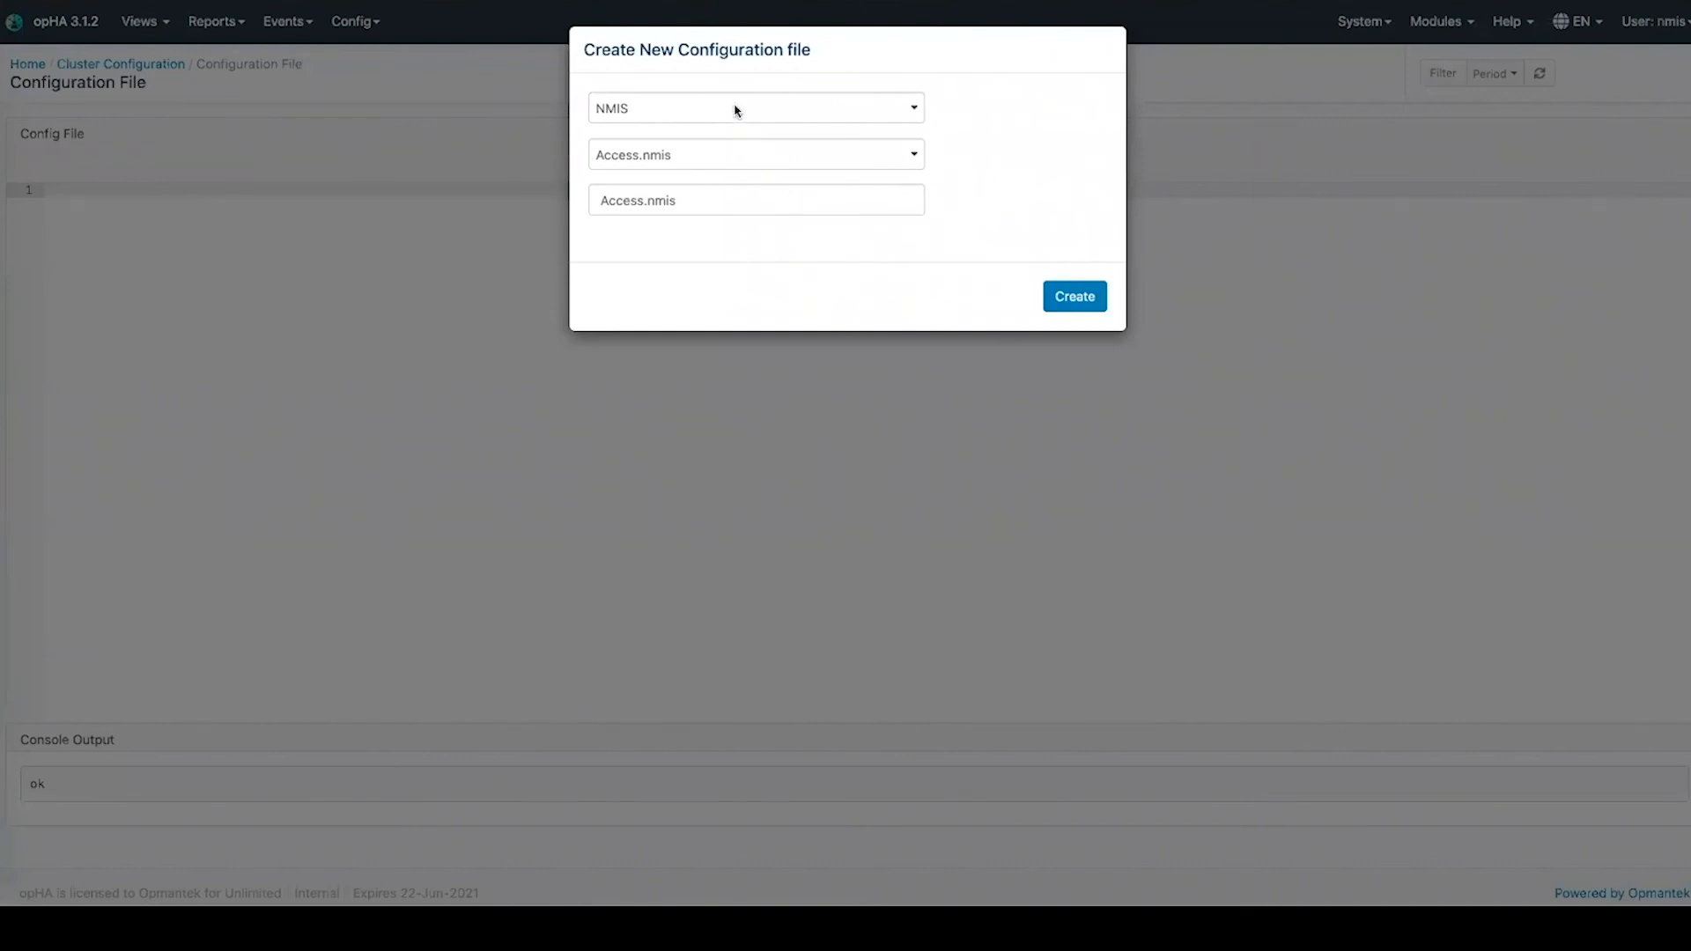
click(688, 110)
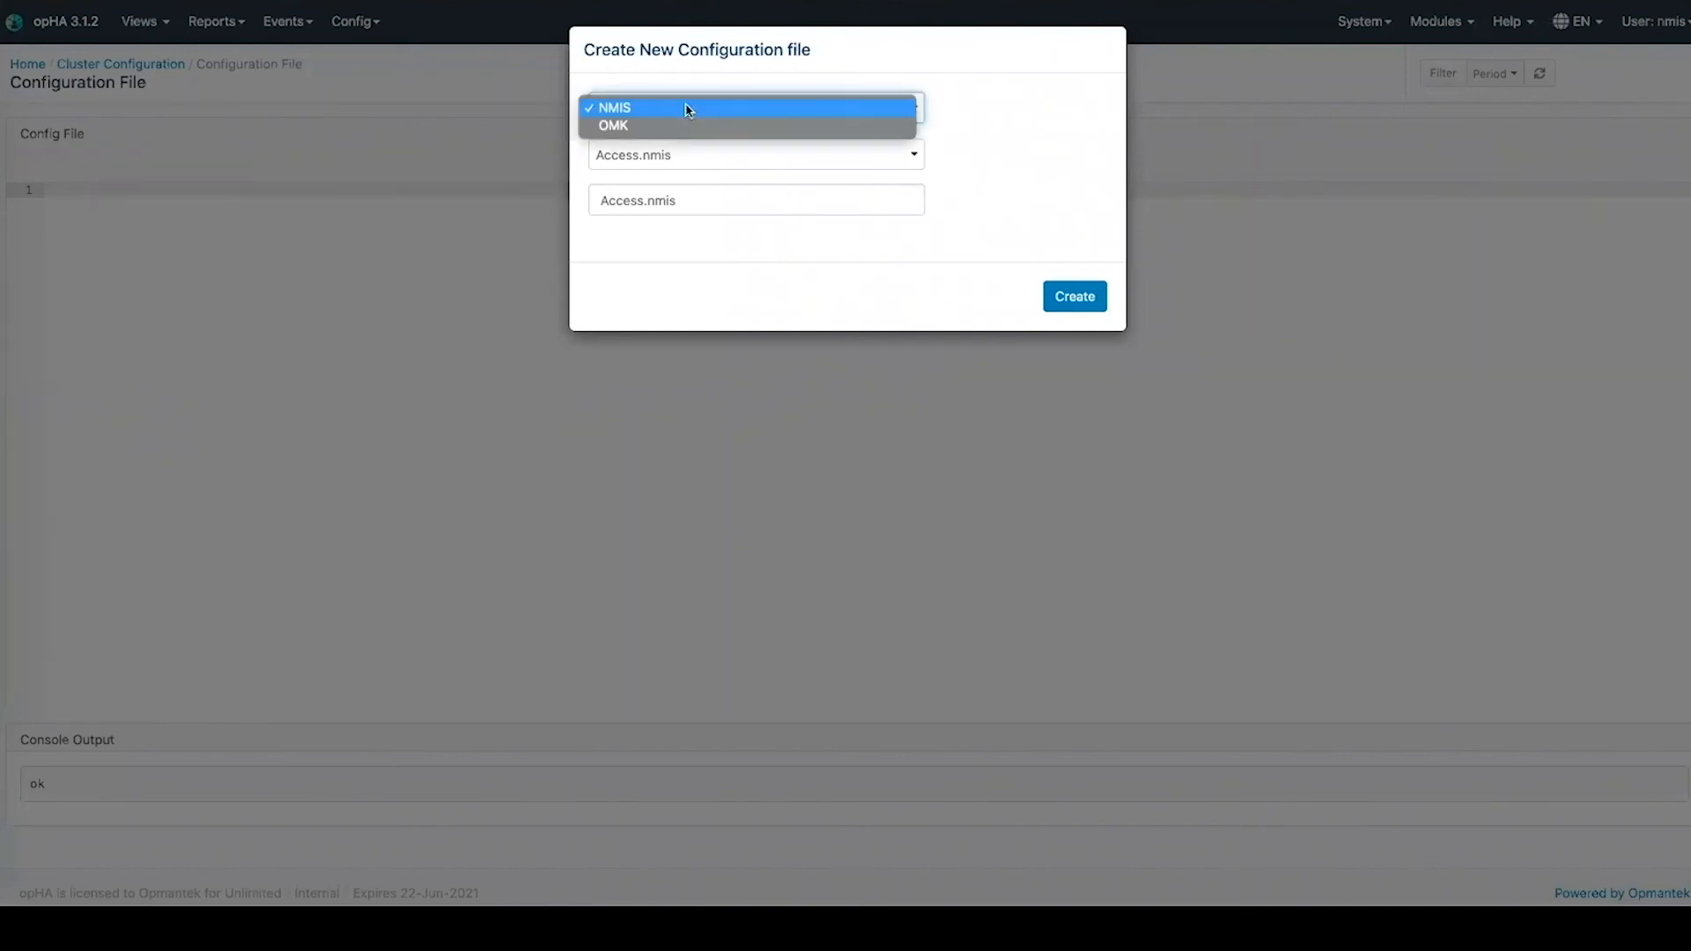
click(691, 125)
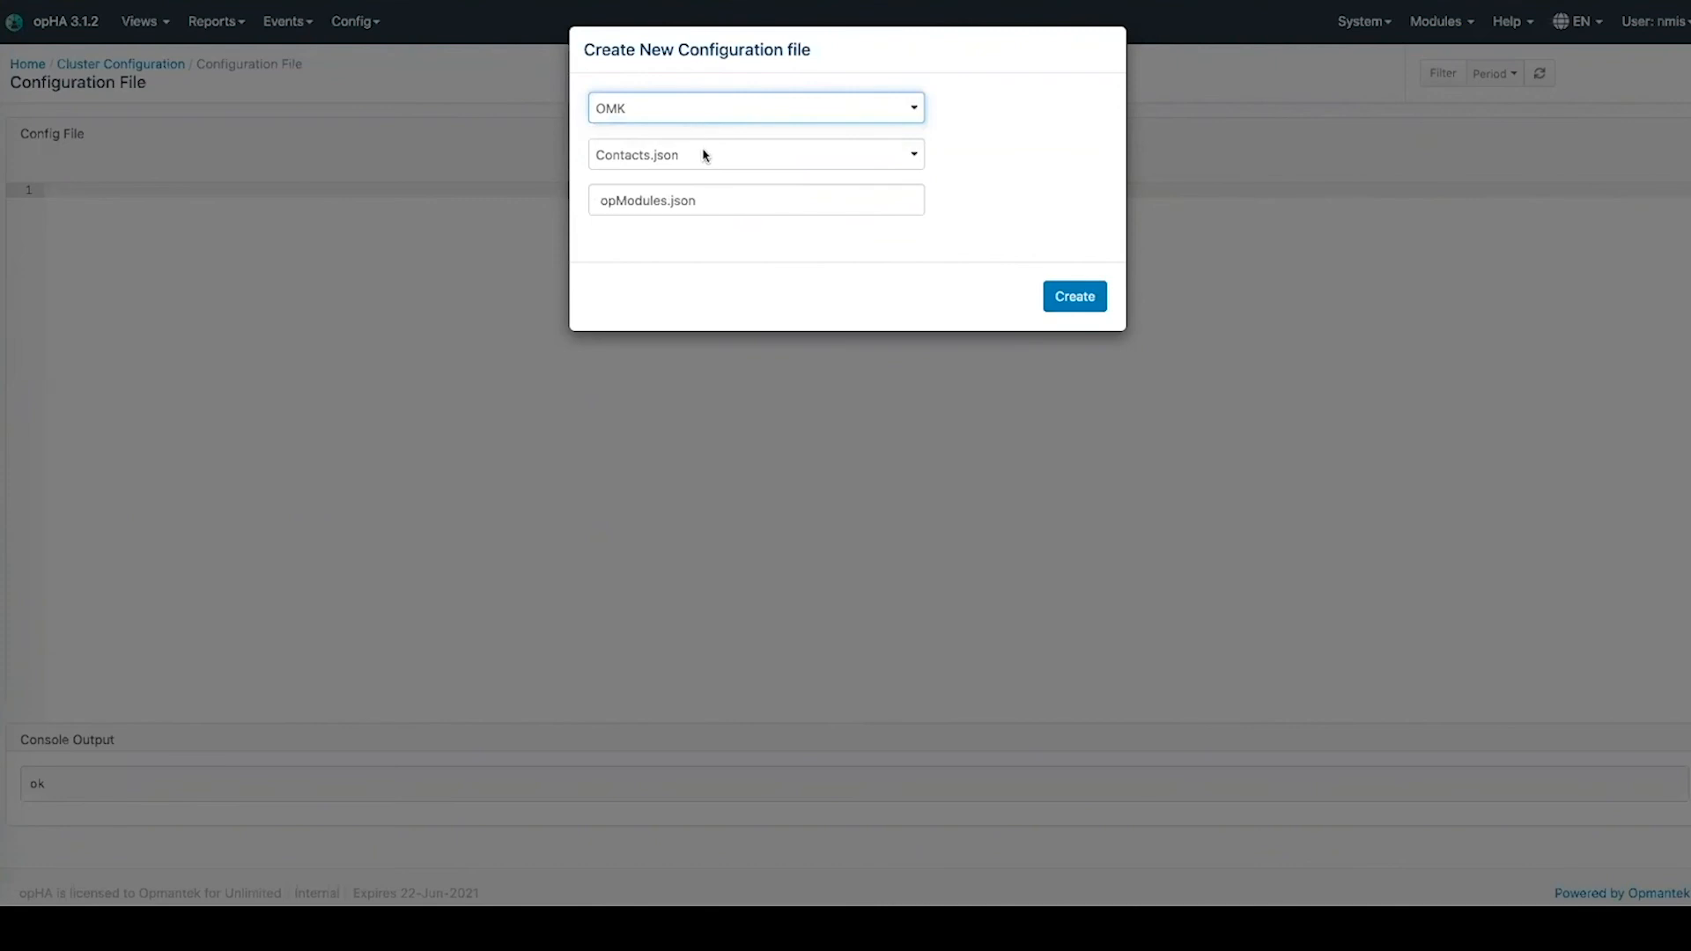
click(706, 157)
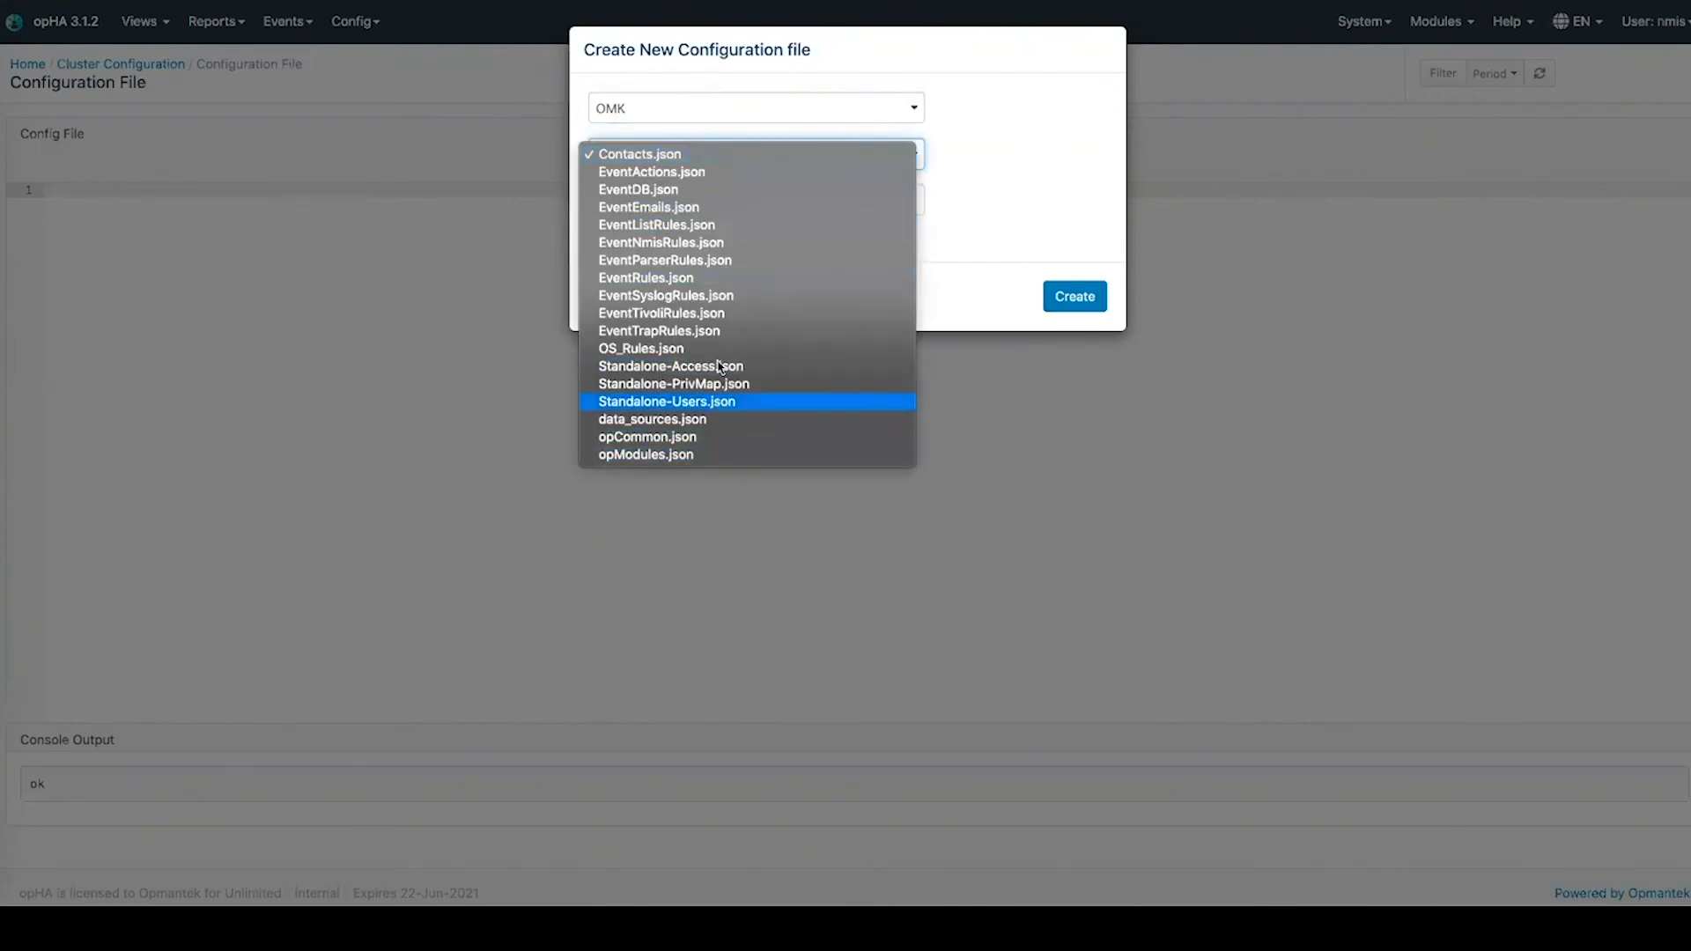
click(707, 437)
click(784, 199)
click(670, 201)
text(-motd)
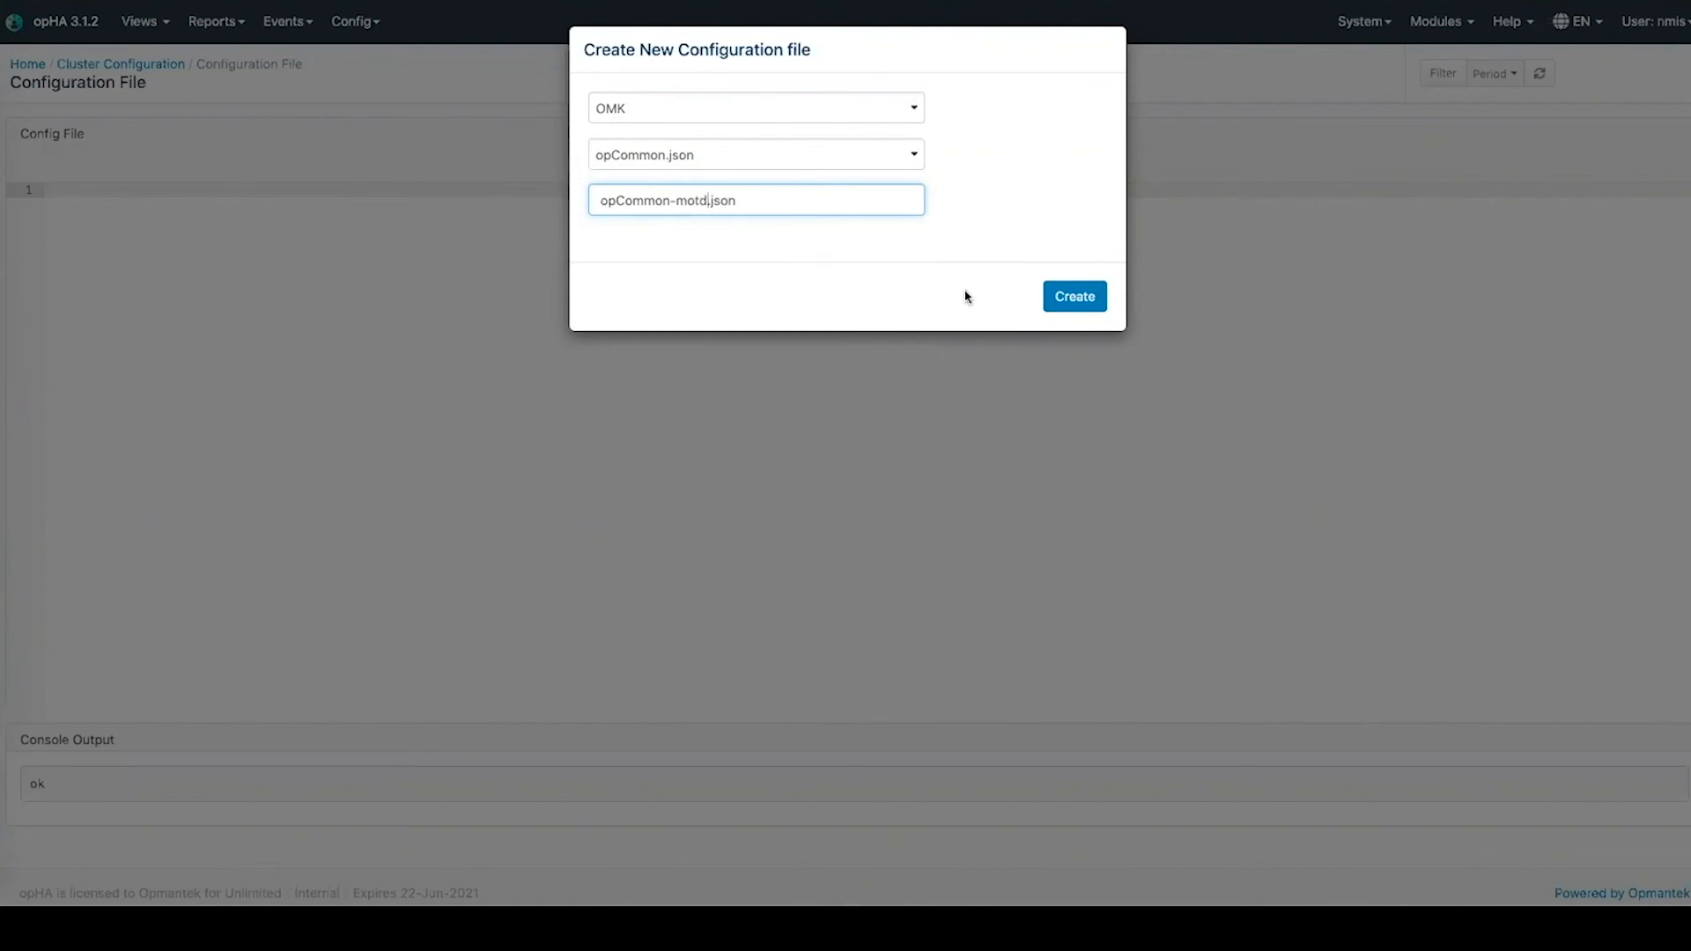
click(1078, 299)
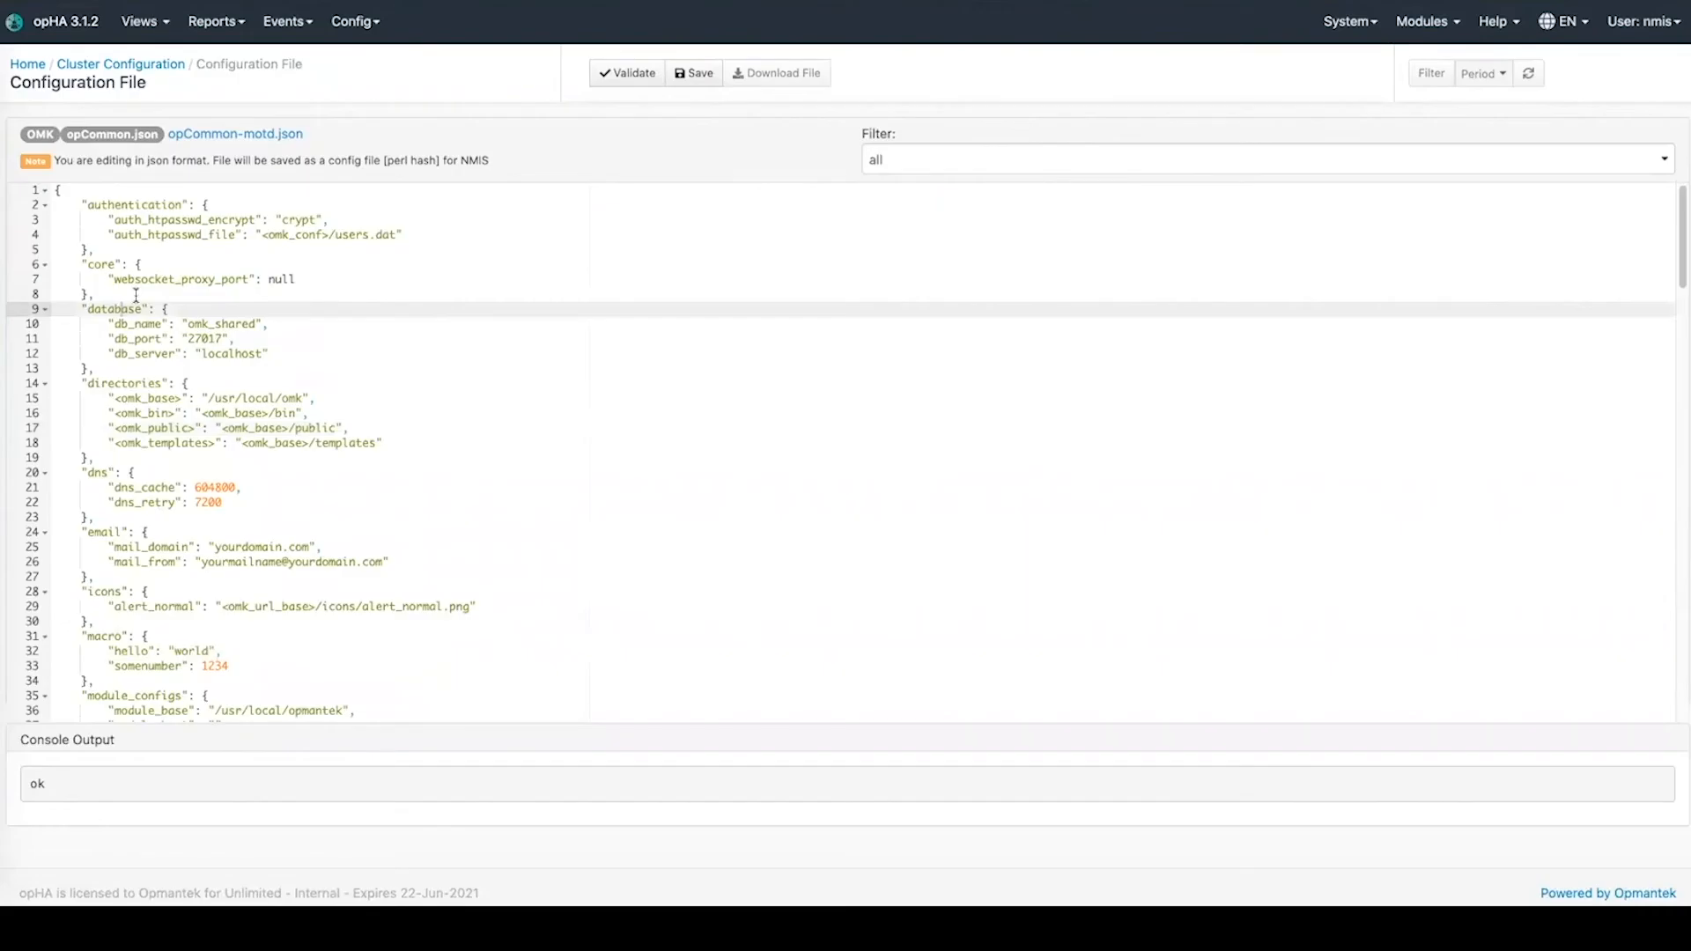
Step: Filter the contents of opCommon-motd.json to the nmis section
double_click(155, 280)
drag(95, 250, 56, 234)
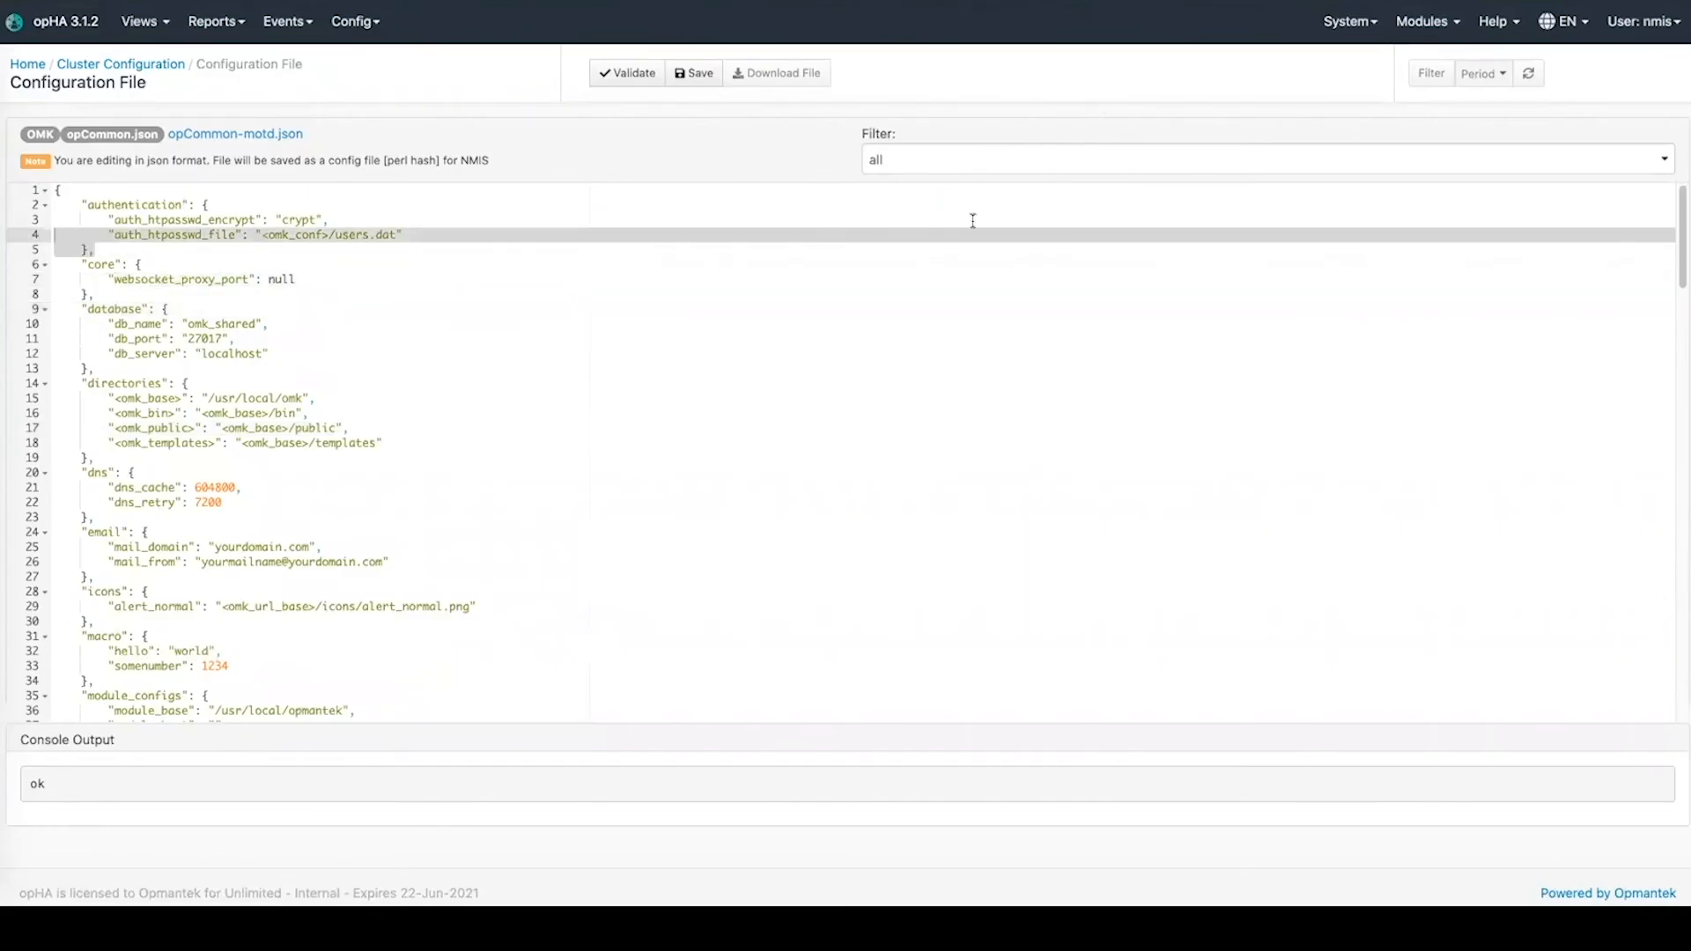
click(955, 164)
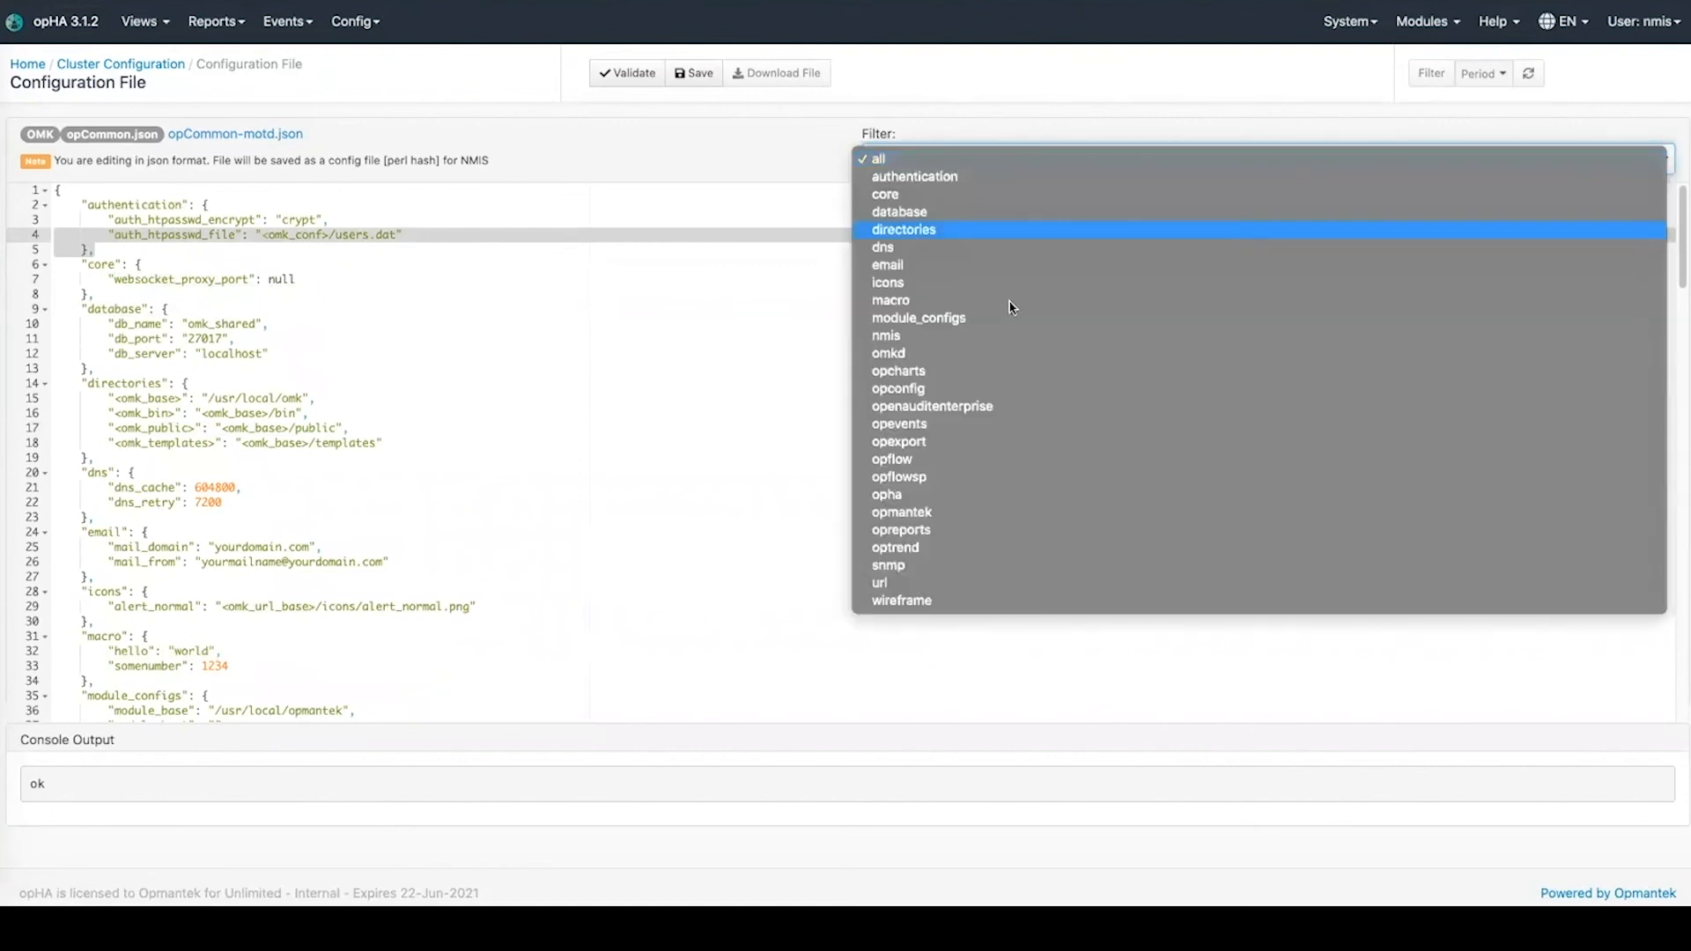
click(902, 340)
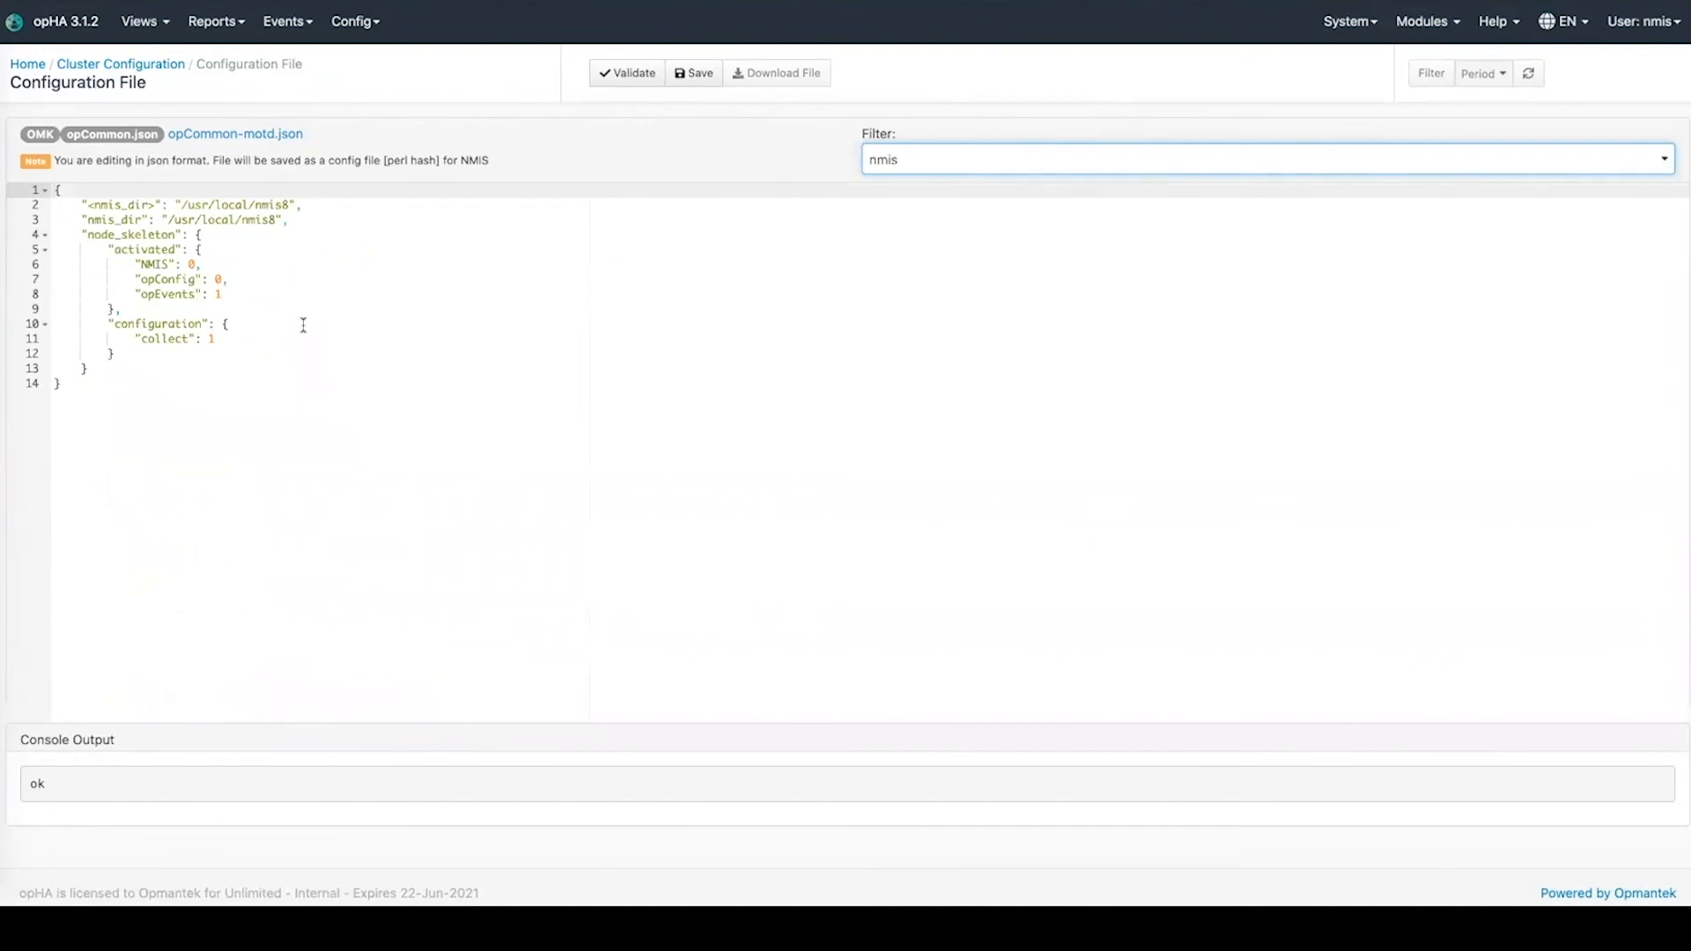
Step: Change both the <nmis_dir> and nmis_dir paths to /usr/local/nmis9
click(288, 204)
key(BackSpace)
text(9)
key(Down)
key(BackSpace)
text(9)
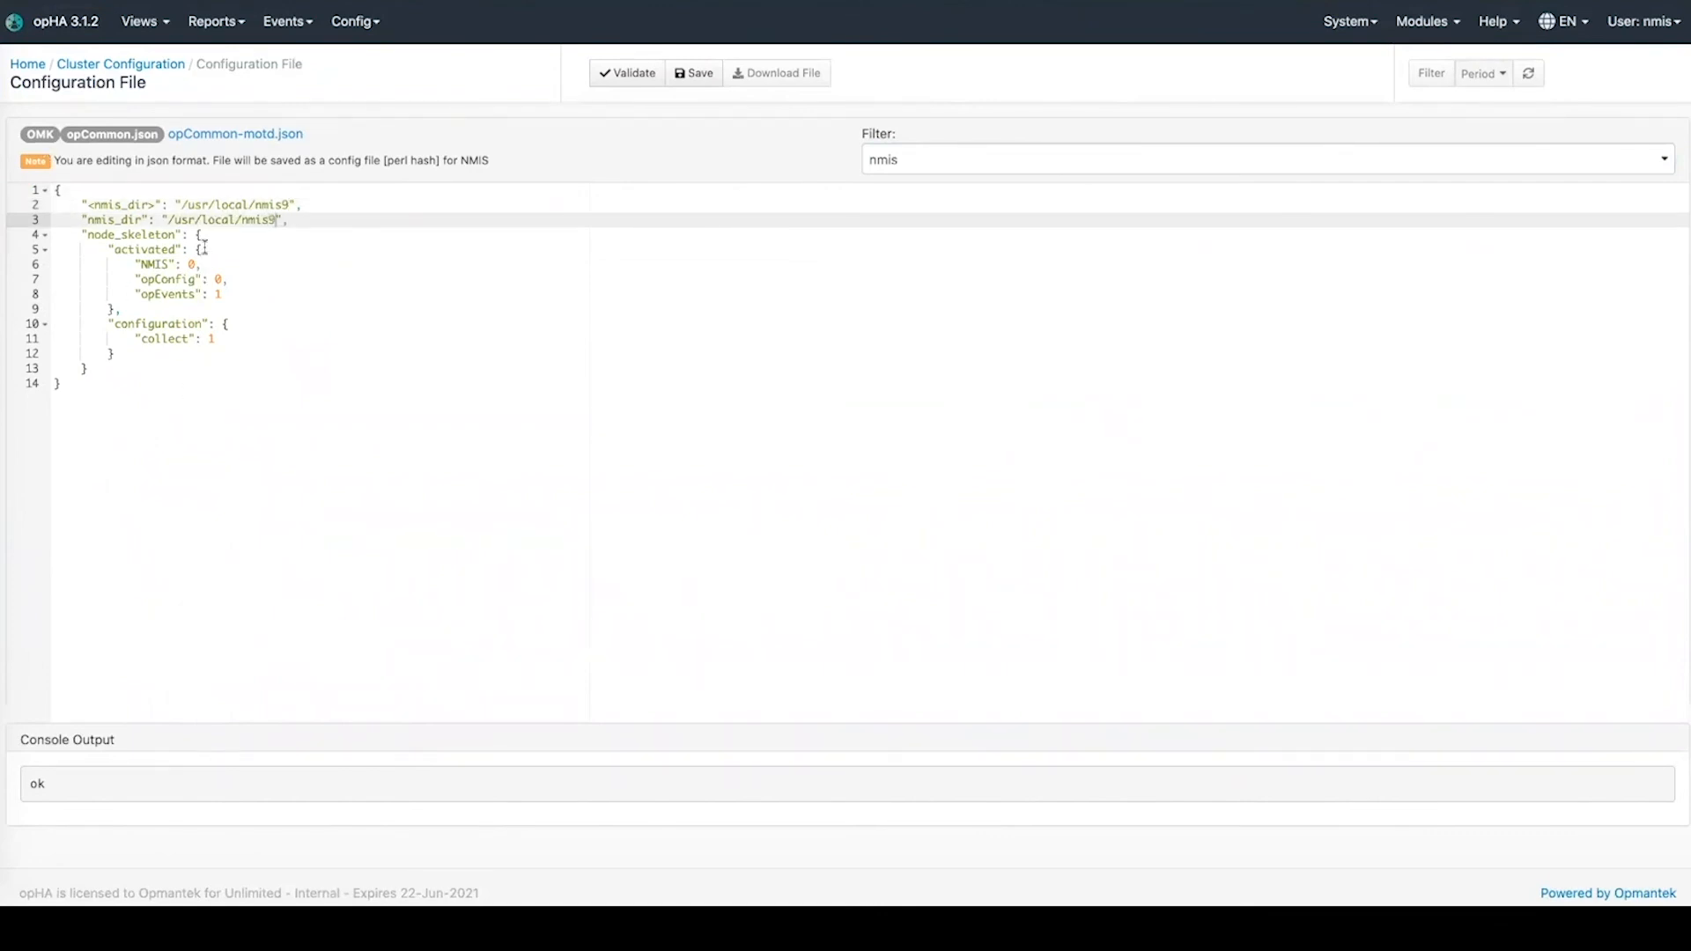
Step: Set opConfig to 1 under the node skeleton's activated settings and save the configuration file
click(224, 278)
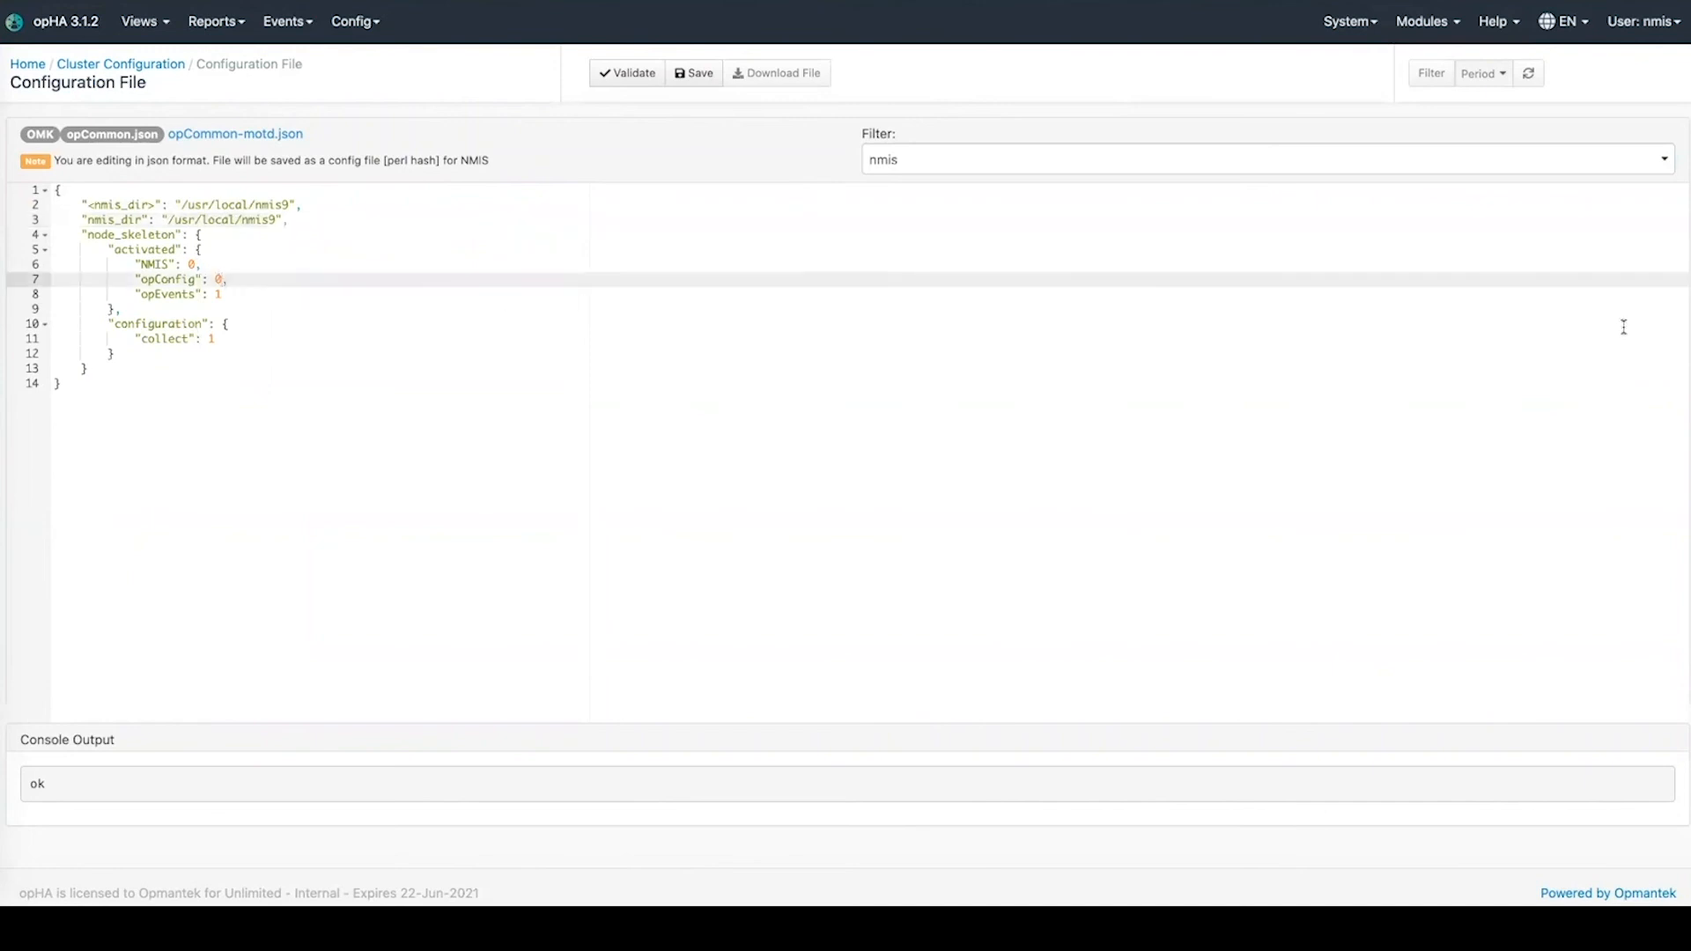
key(BackSpace)
text(1)
click(695, 74)
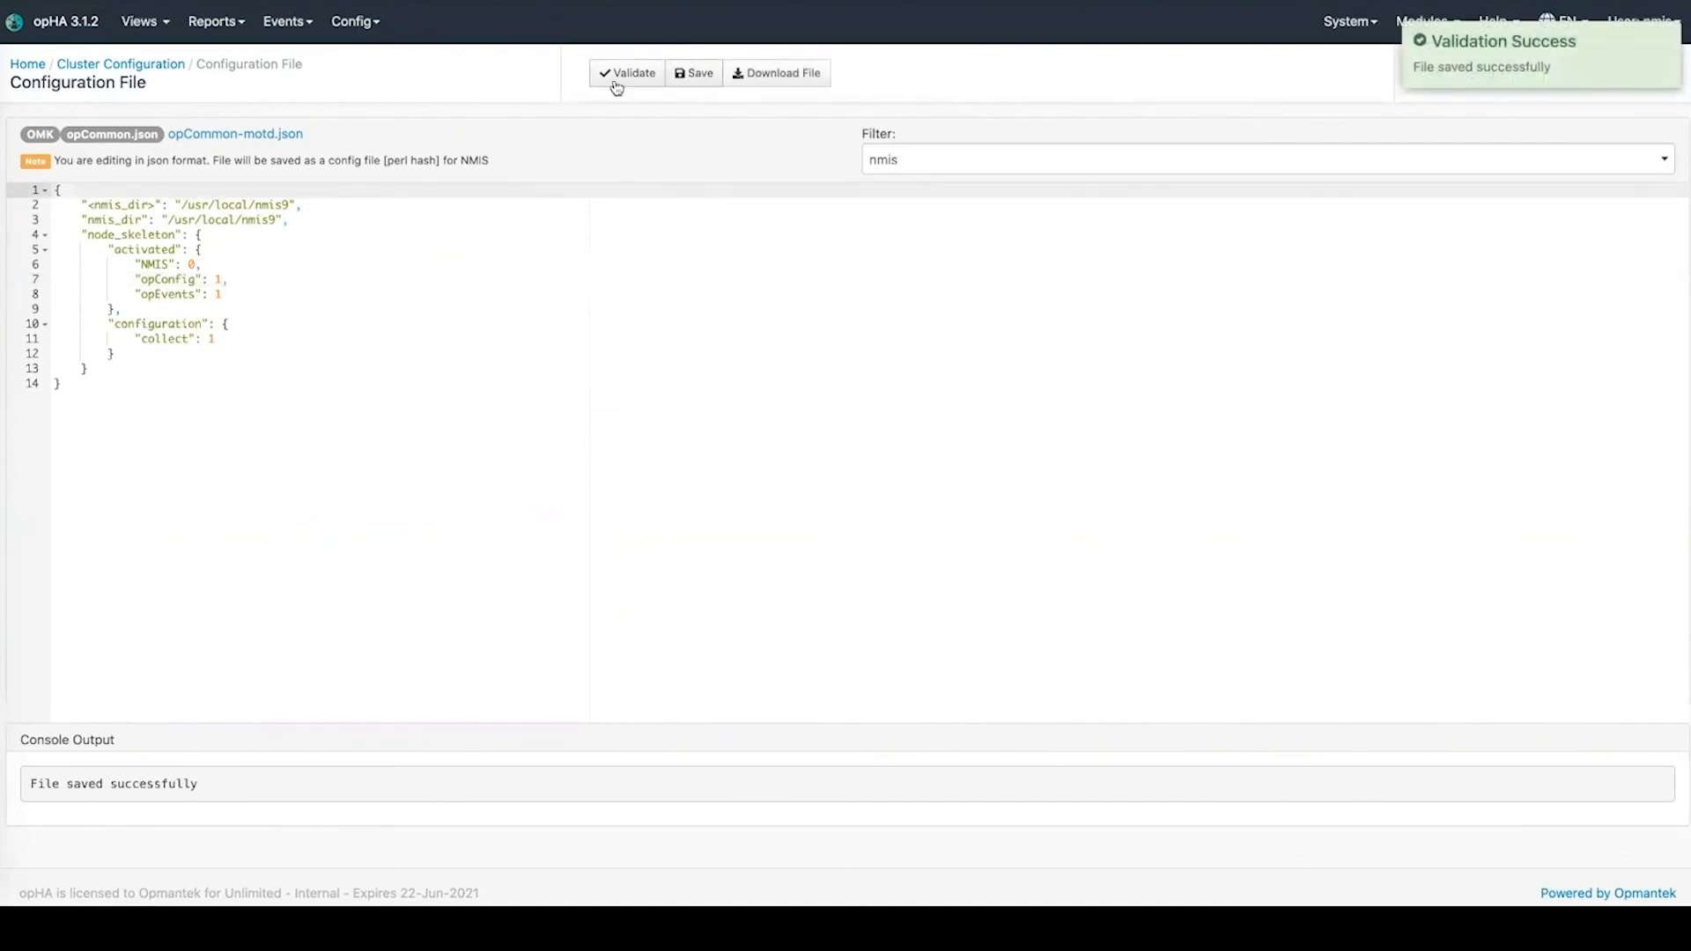
Step: Return to the cluster configuration list and apply the Pollers group to opCommon-motd.json
click(134, 70)
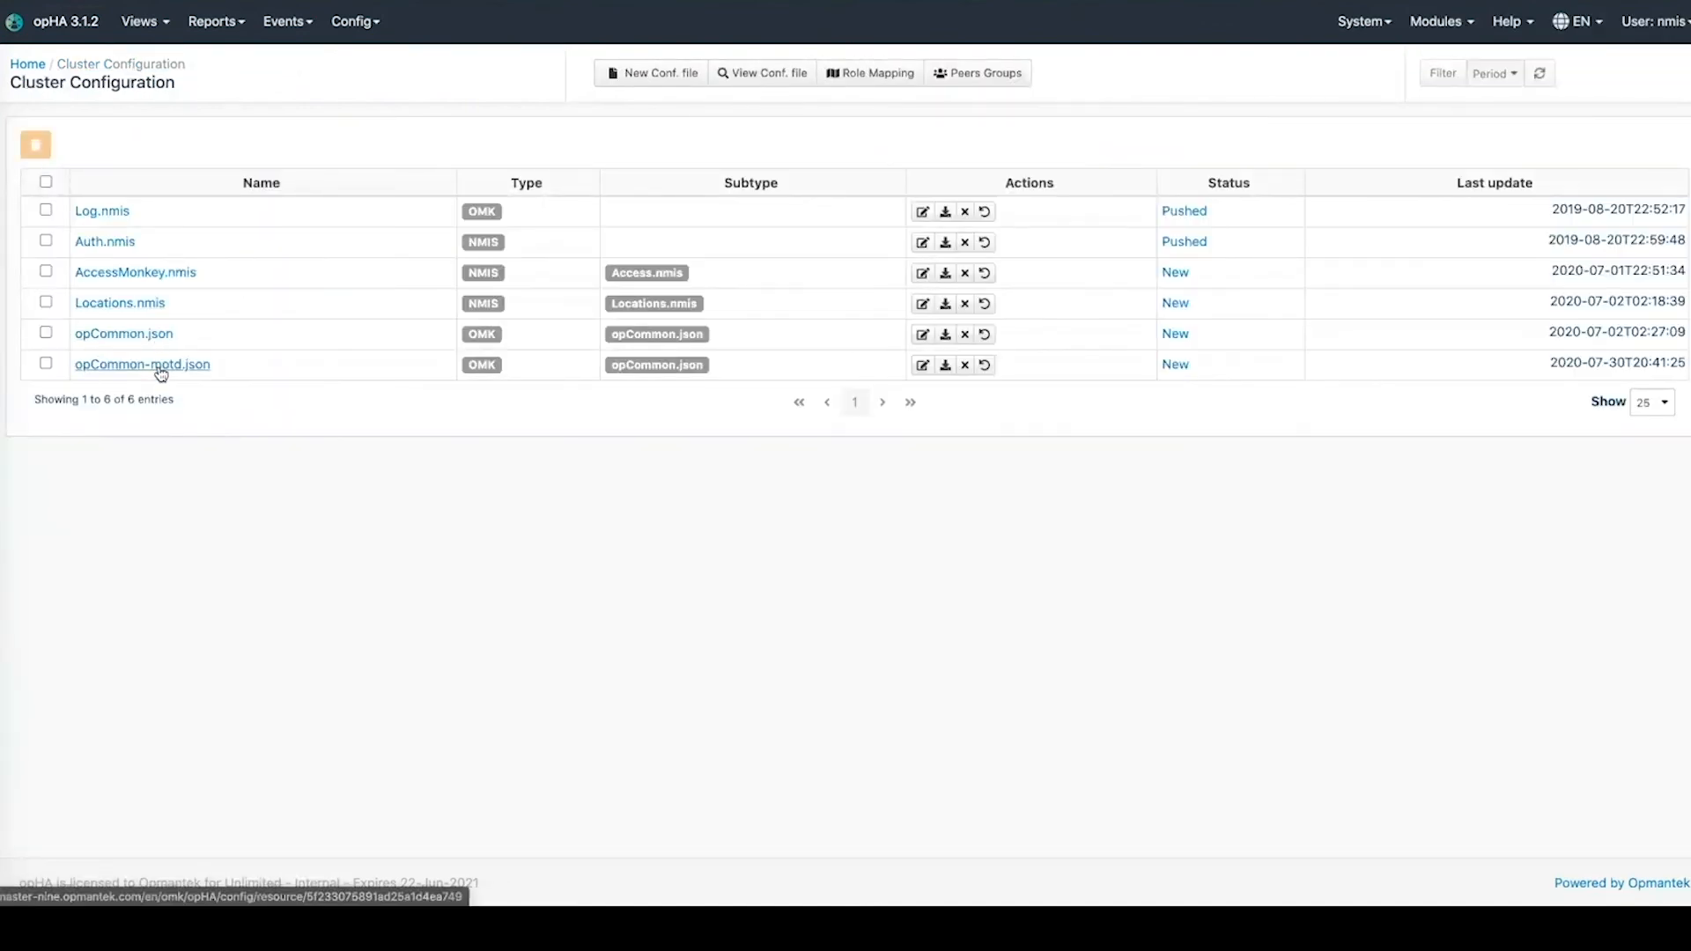
click(923, 365)
click(792, 127)
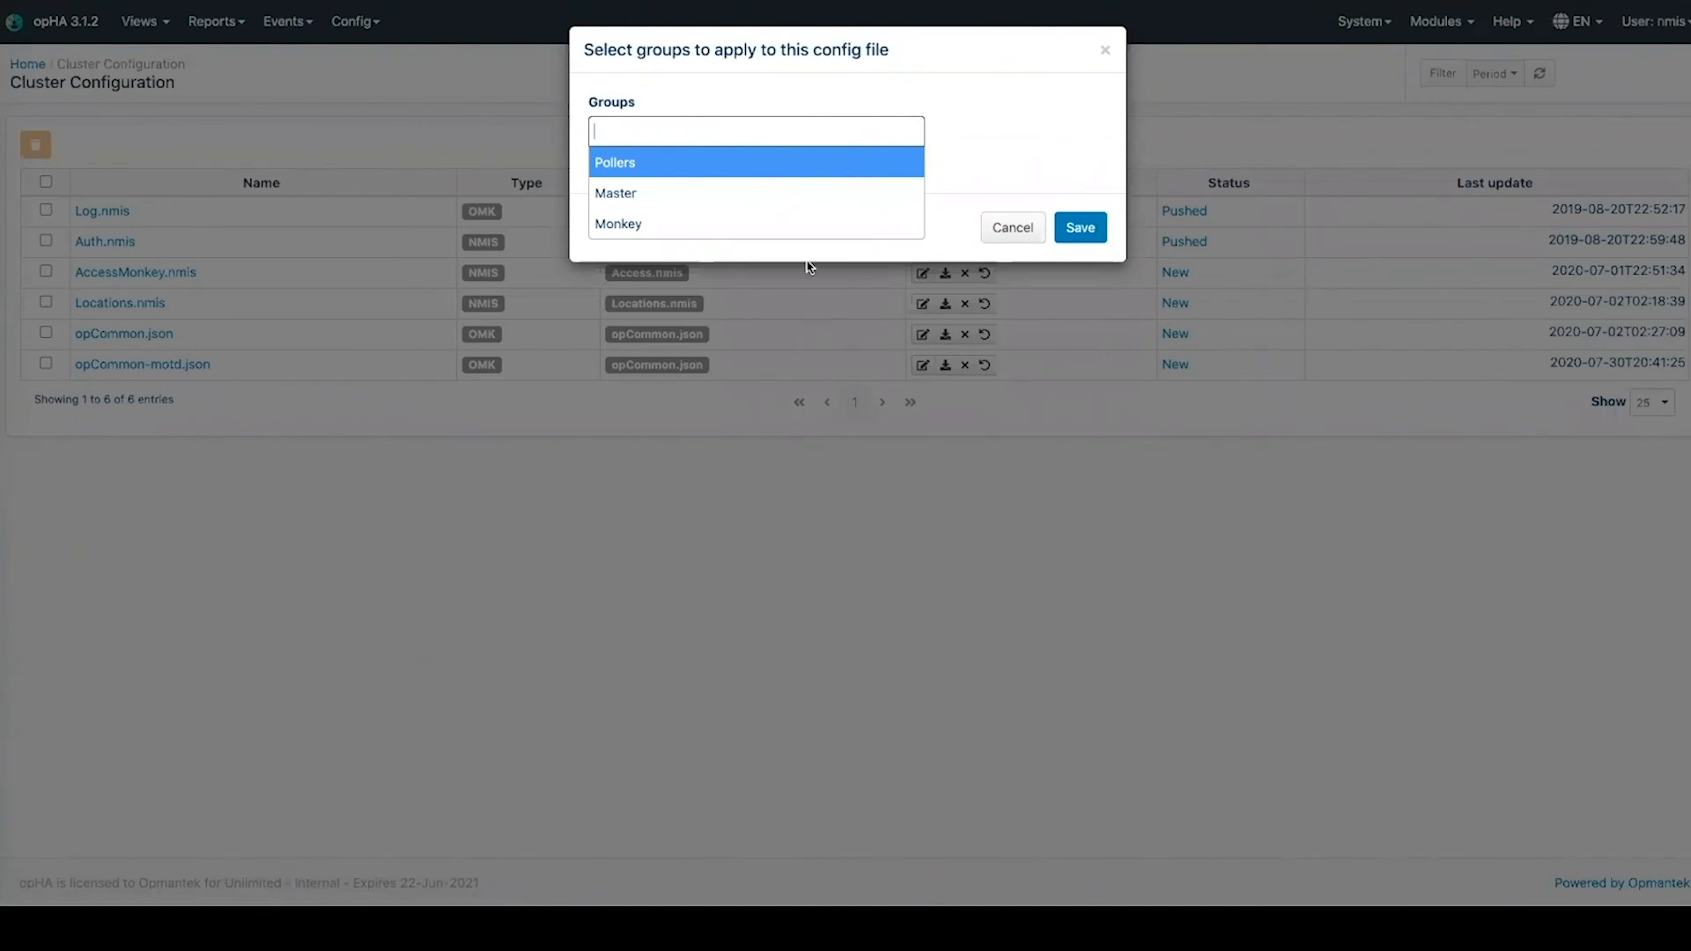
click(658, 163)
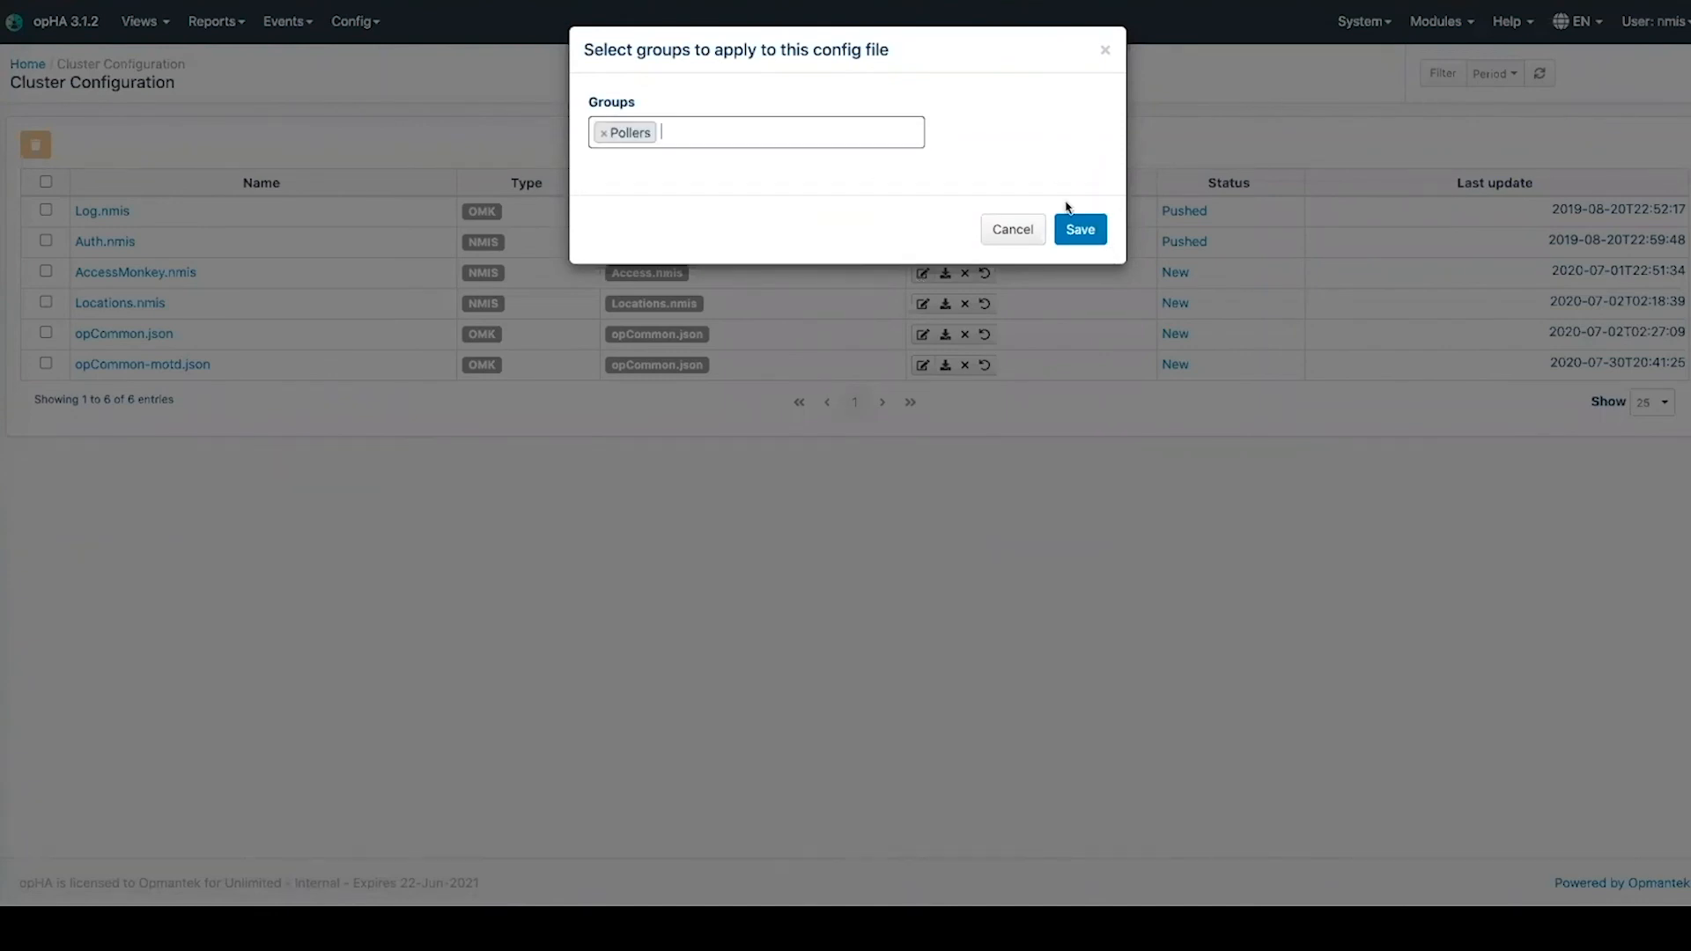
click(1070, 233)
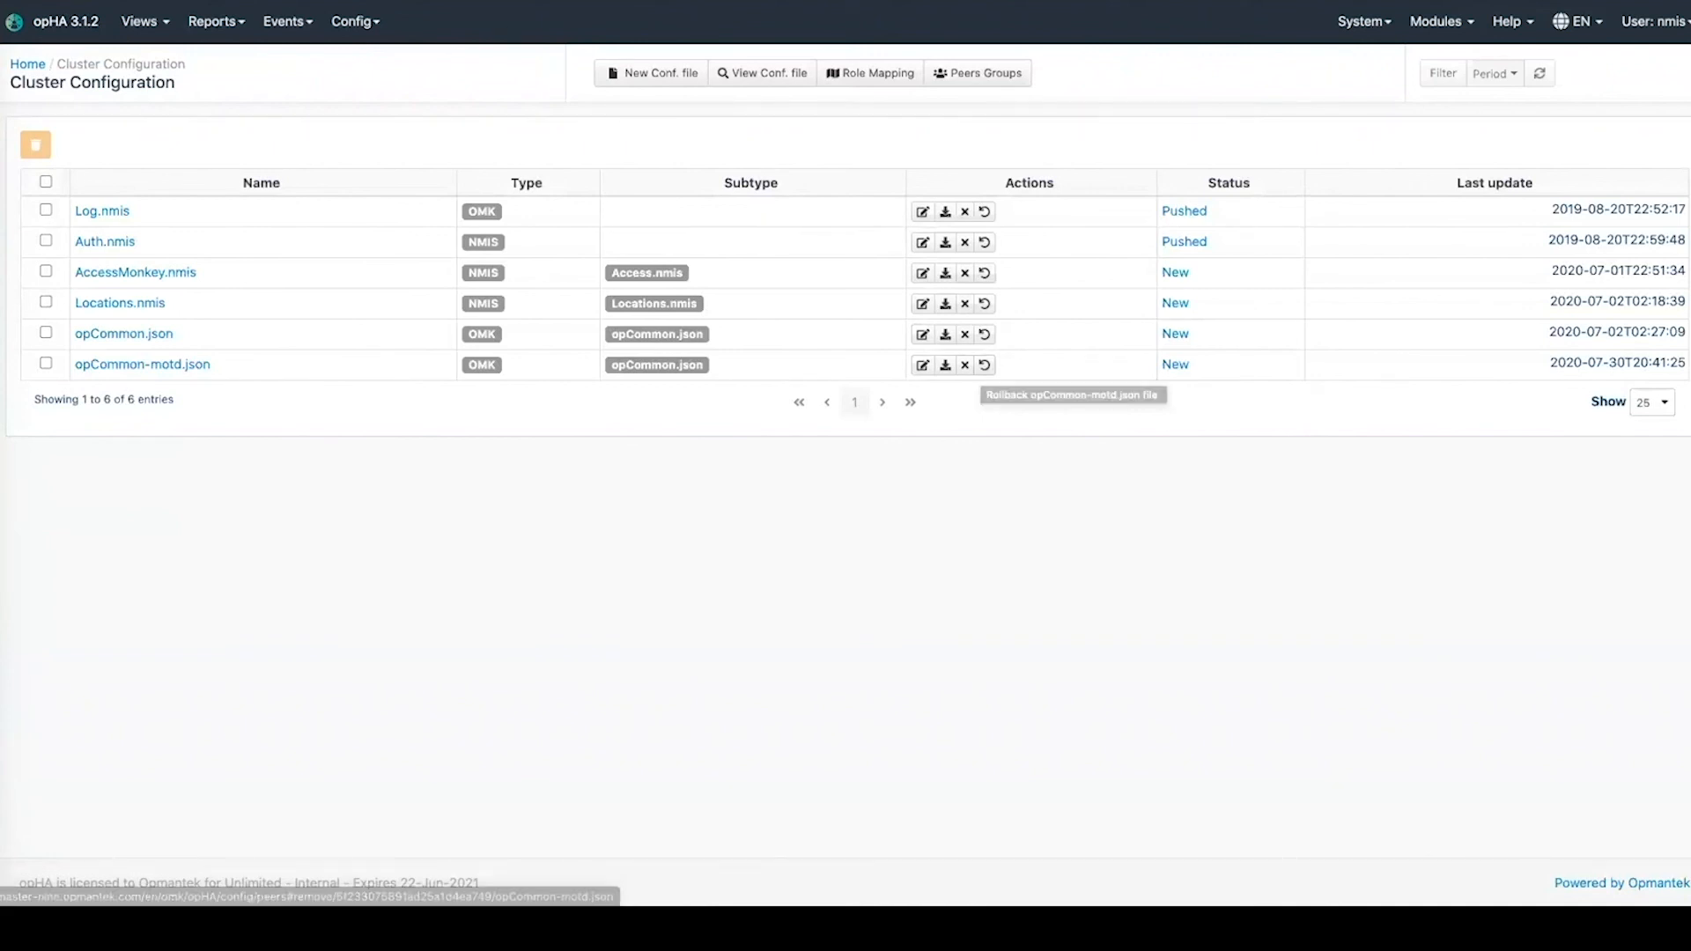
Step: Open the cluster's activity log and review its poller pull entries
click(132, 27)
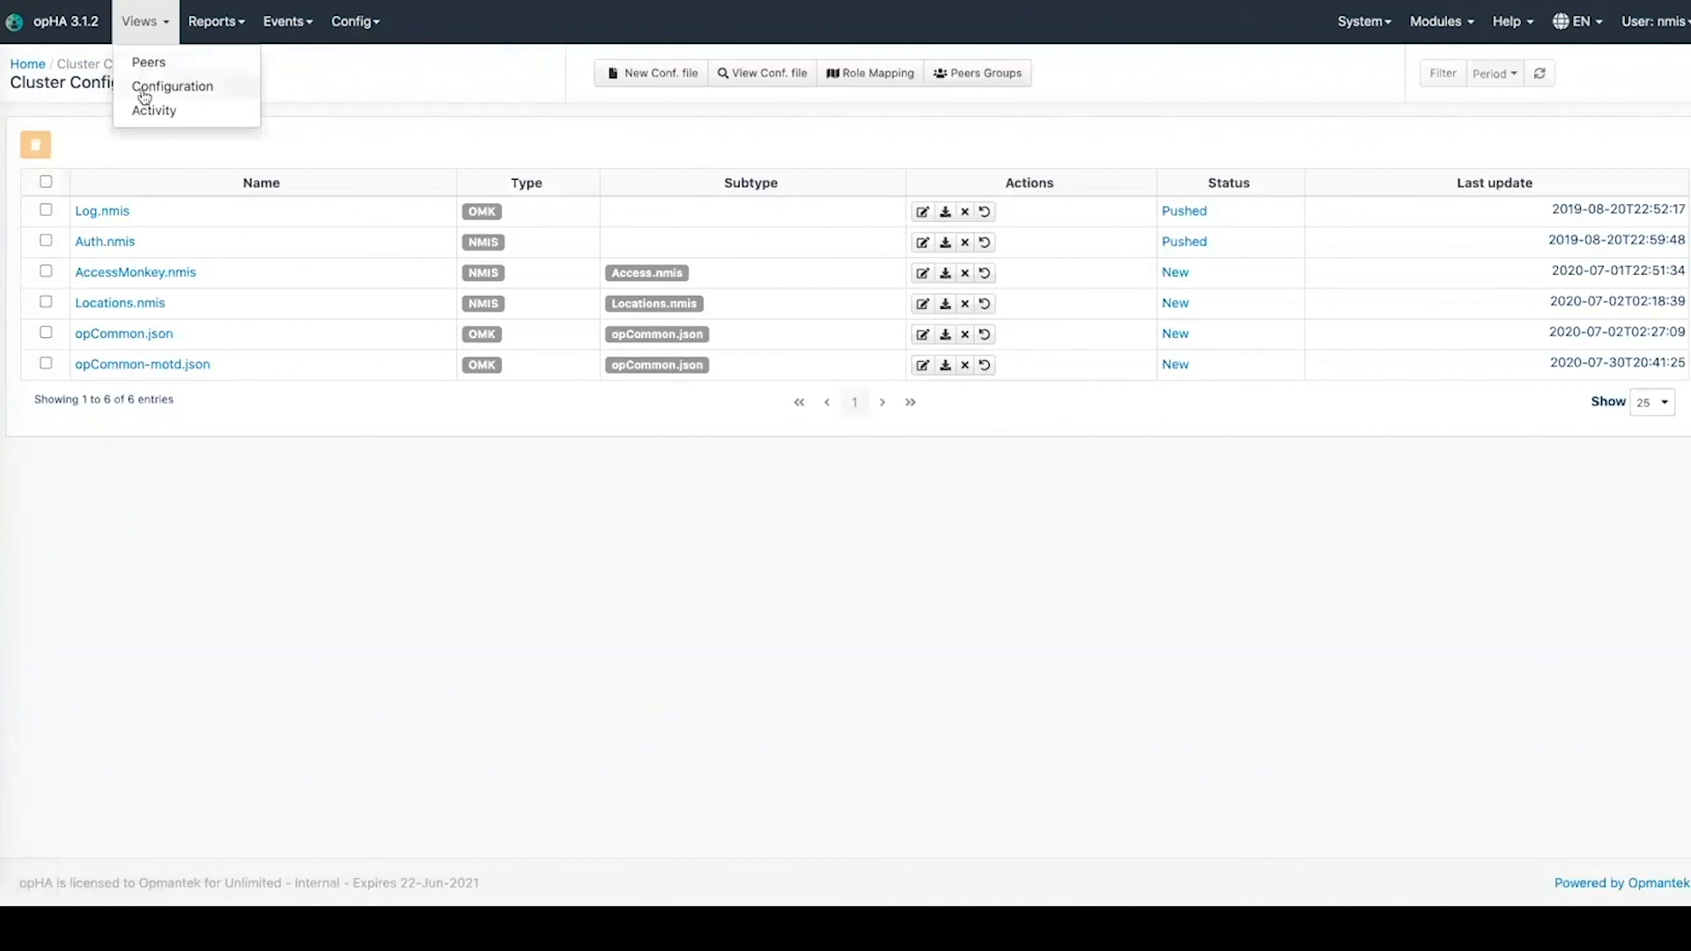
click(143, 114)
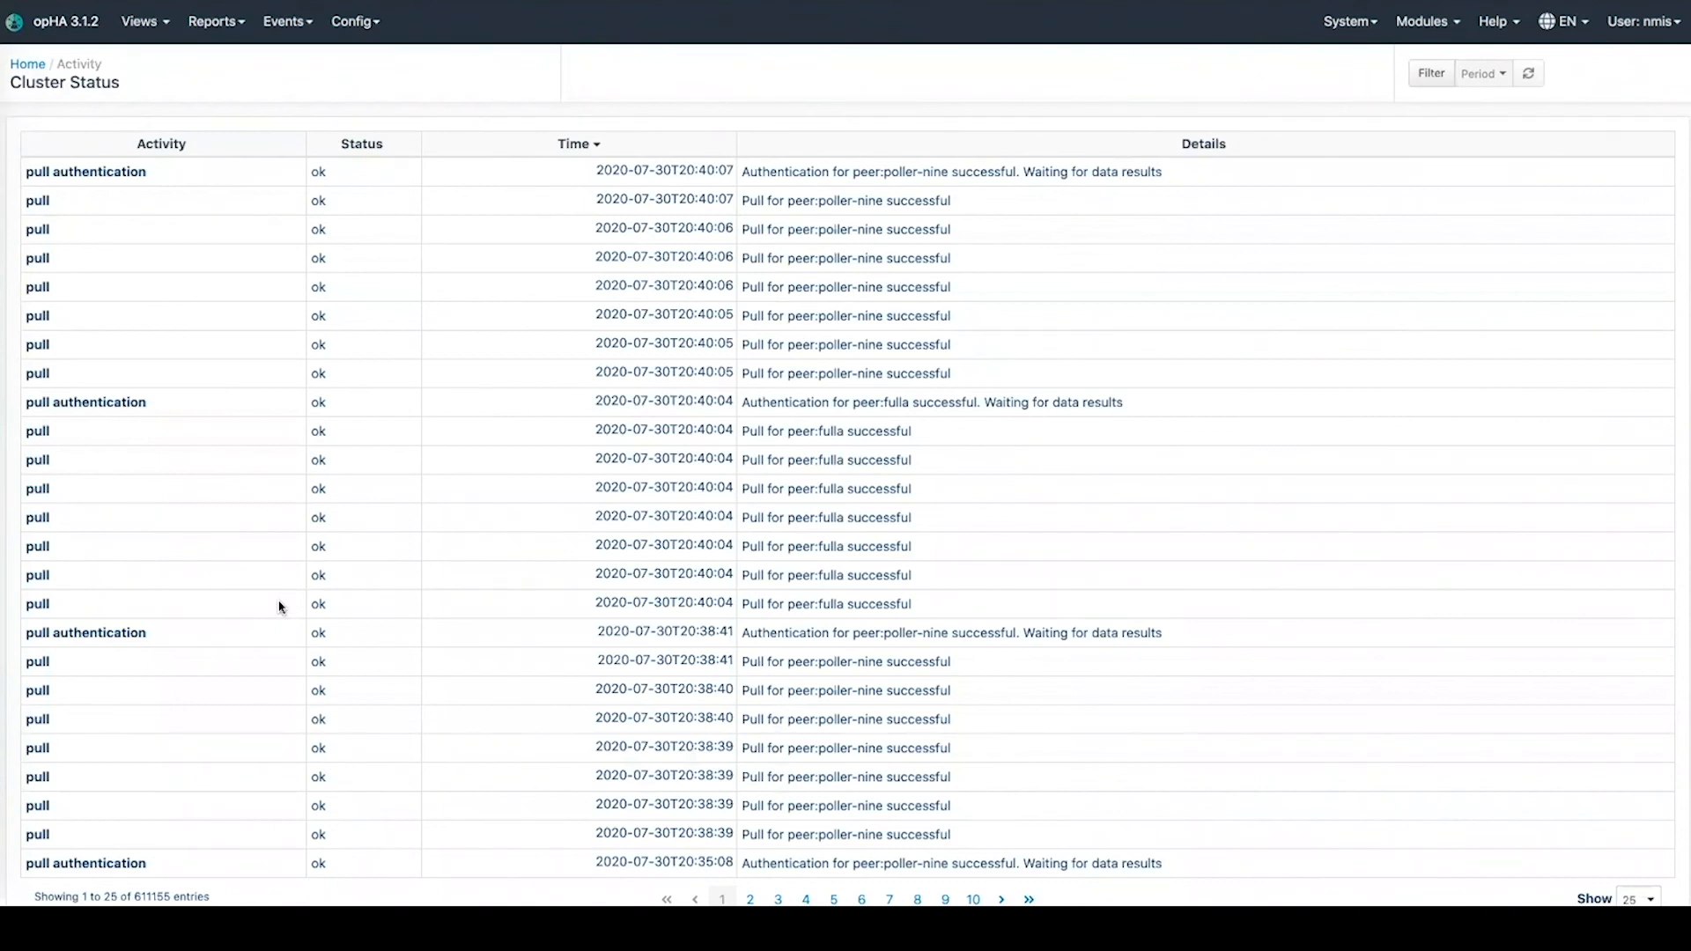
scroll(366, 637, down, 2)
scroll(367, 631, up, 2)
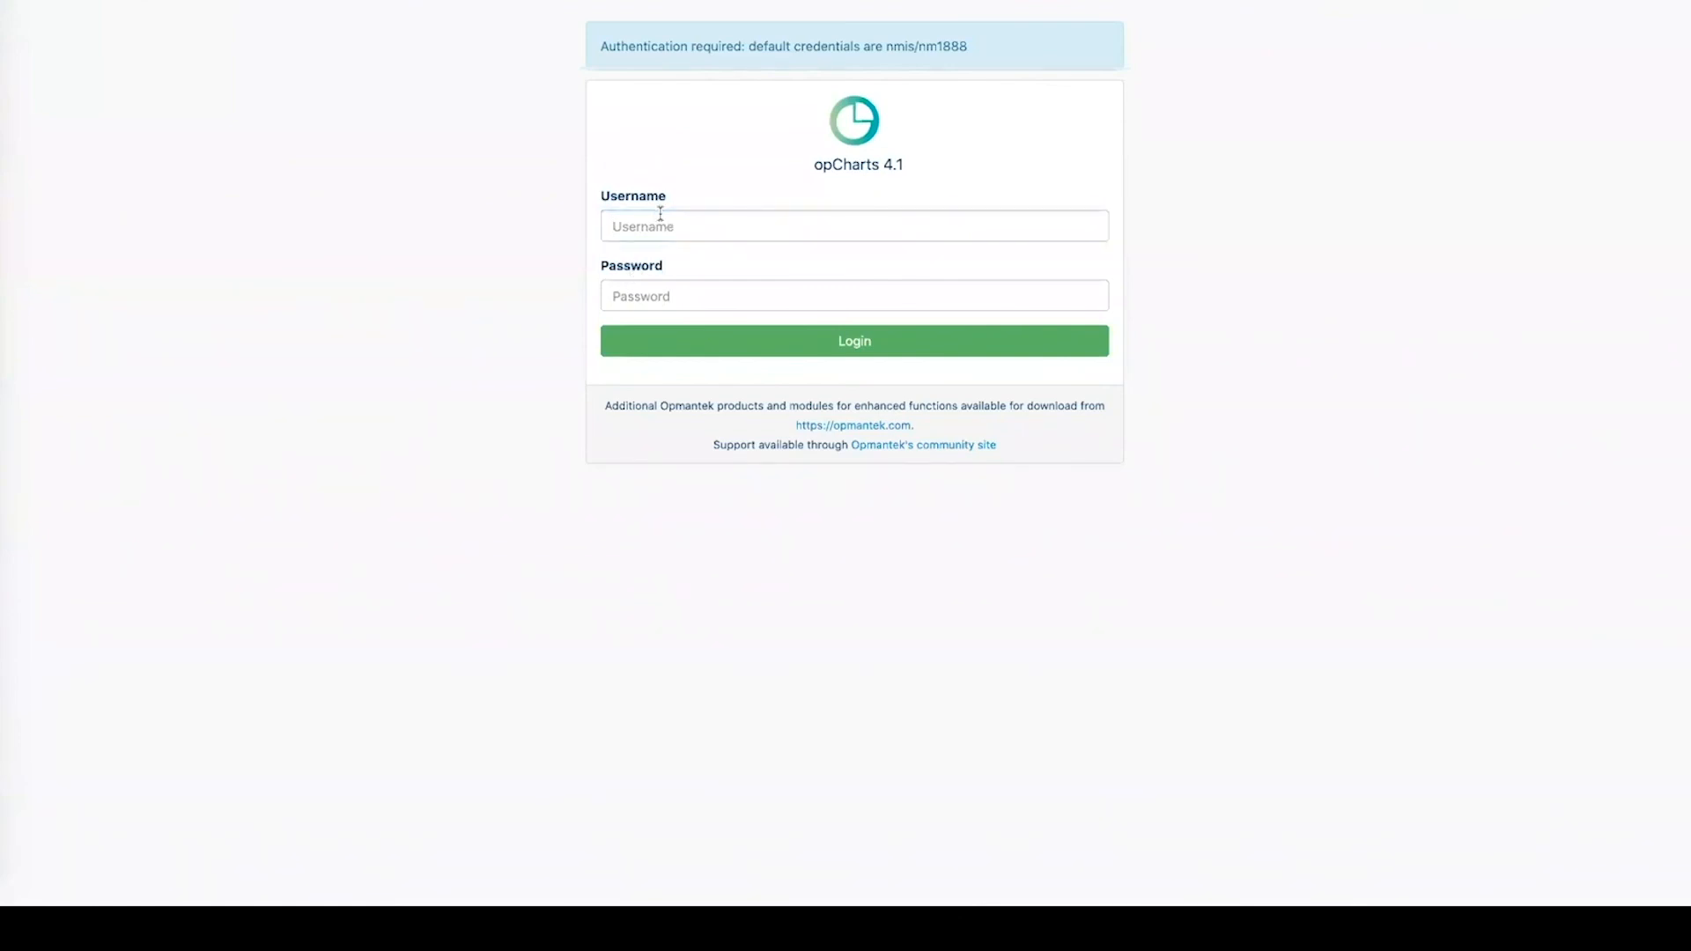
Step: Switch to opCharts and log in with the account username and password
click(661, 220)
key(Escape)
key(BackSpace)
key(Return)
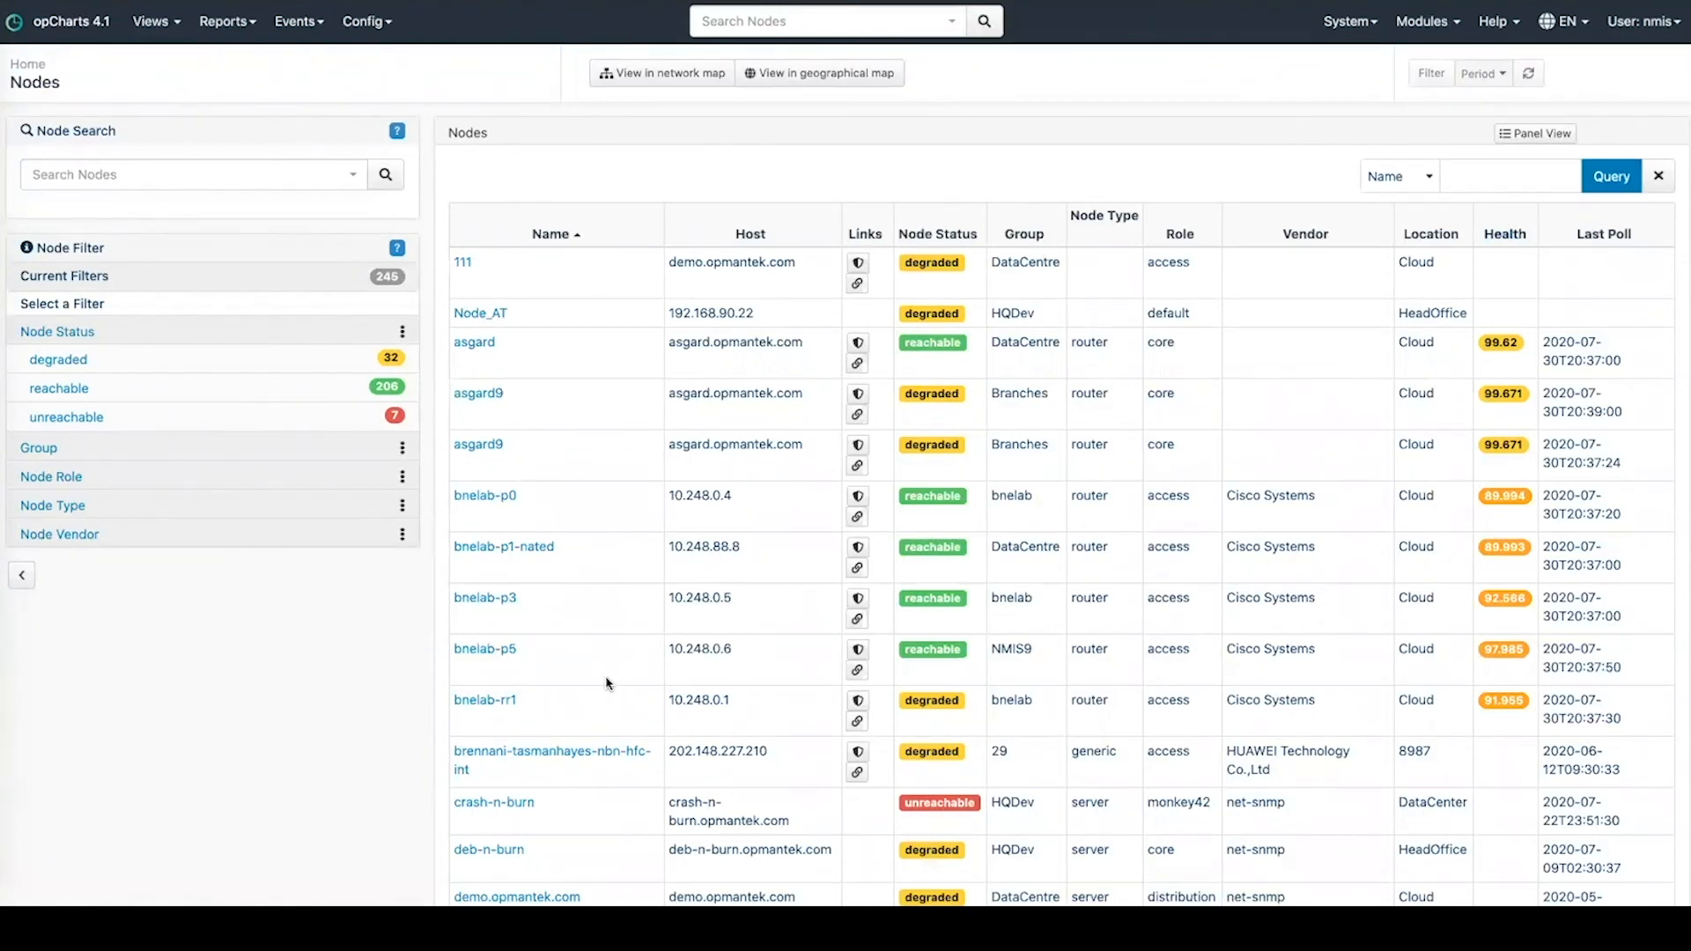
Step: Open the magni node from the node list and look over its overview page
scroll(604, 681, down, 5)
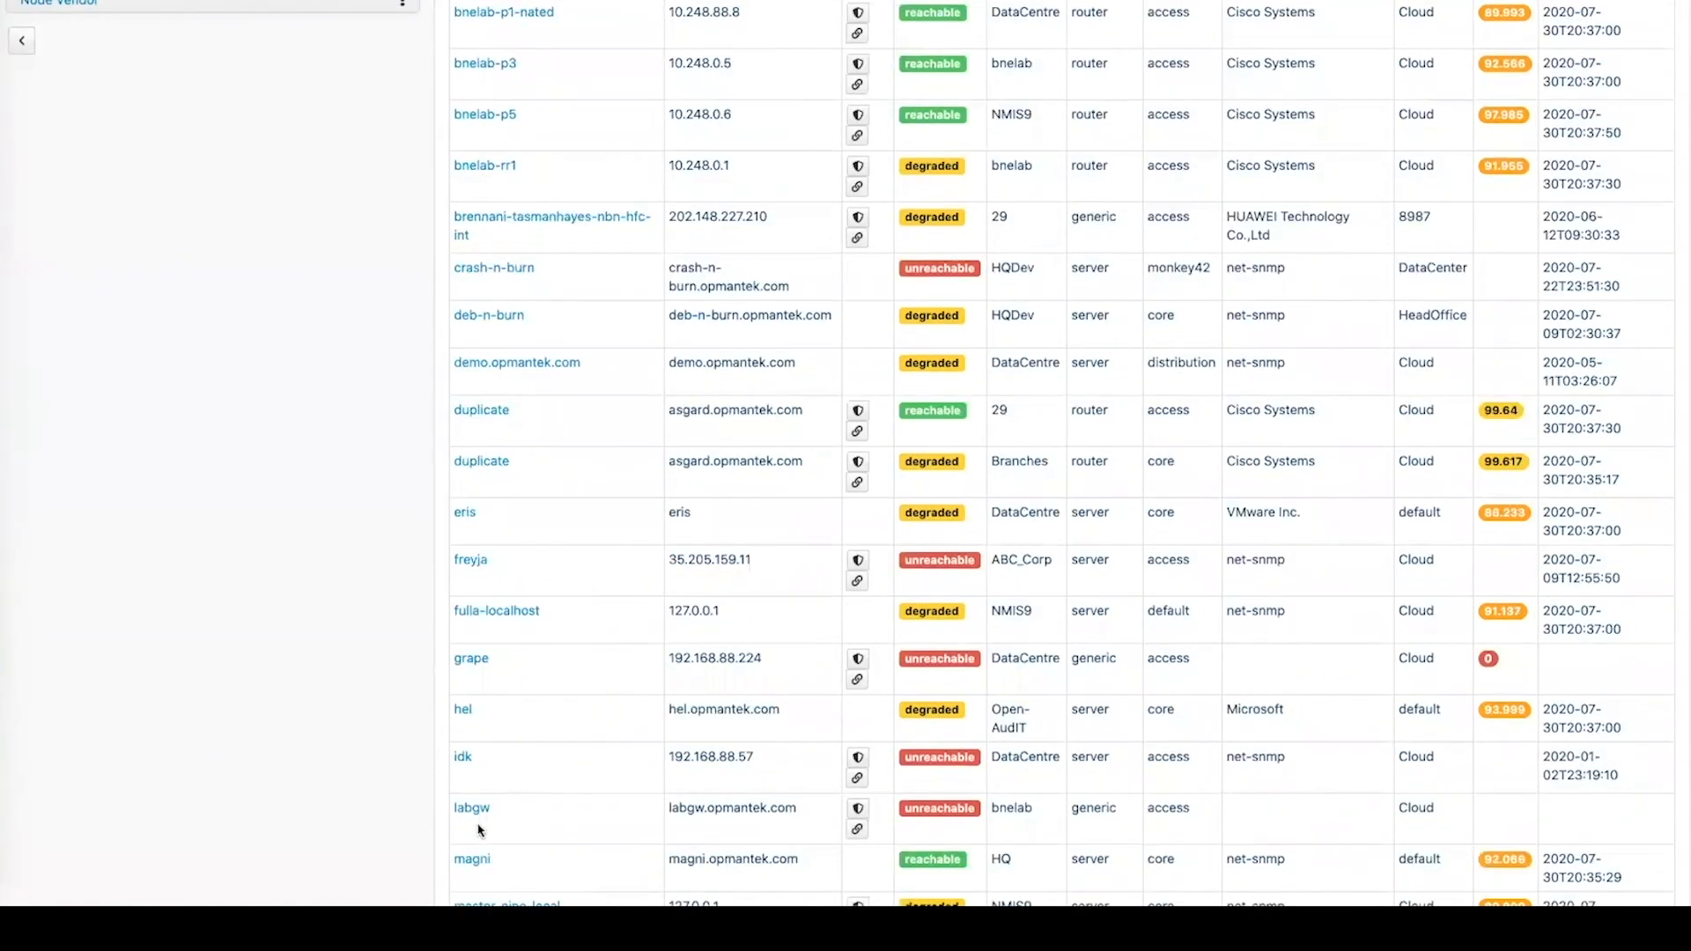
click(473, 860)
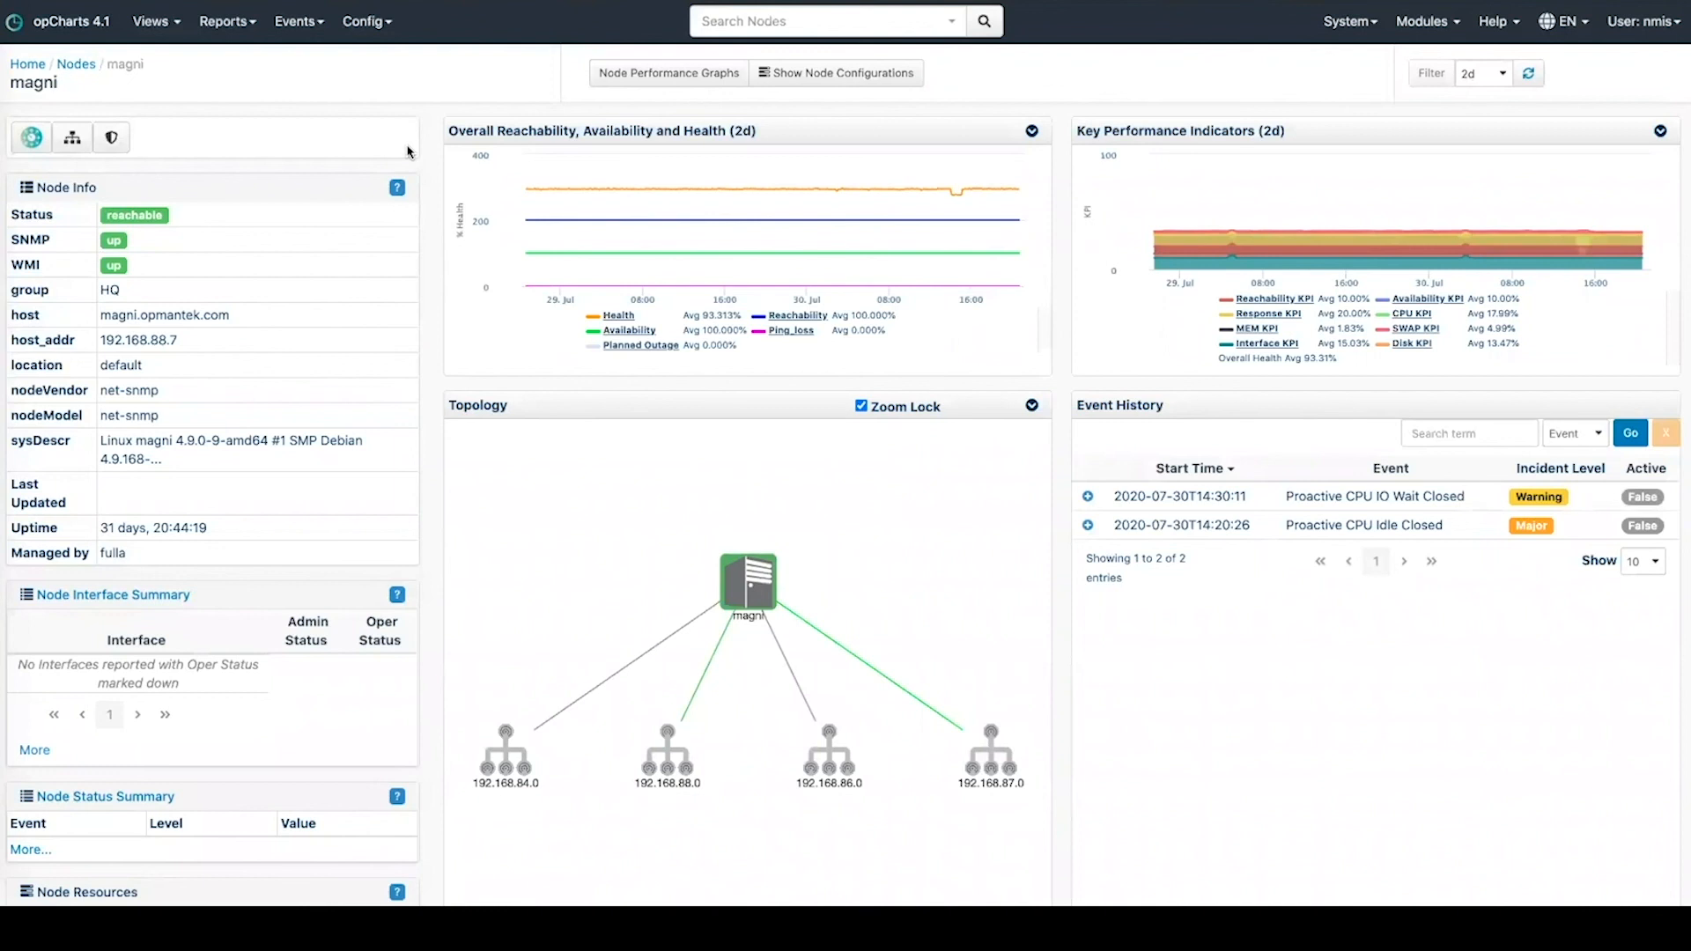
scroll(1487, 693, down, 3)
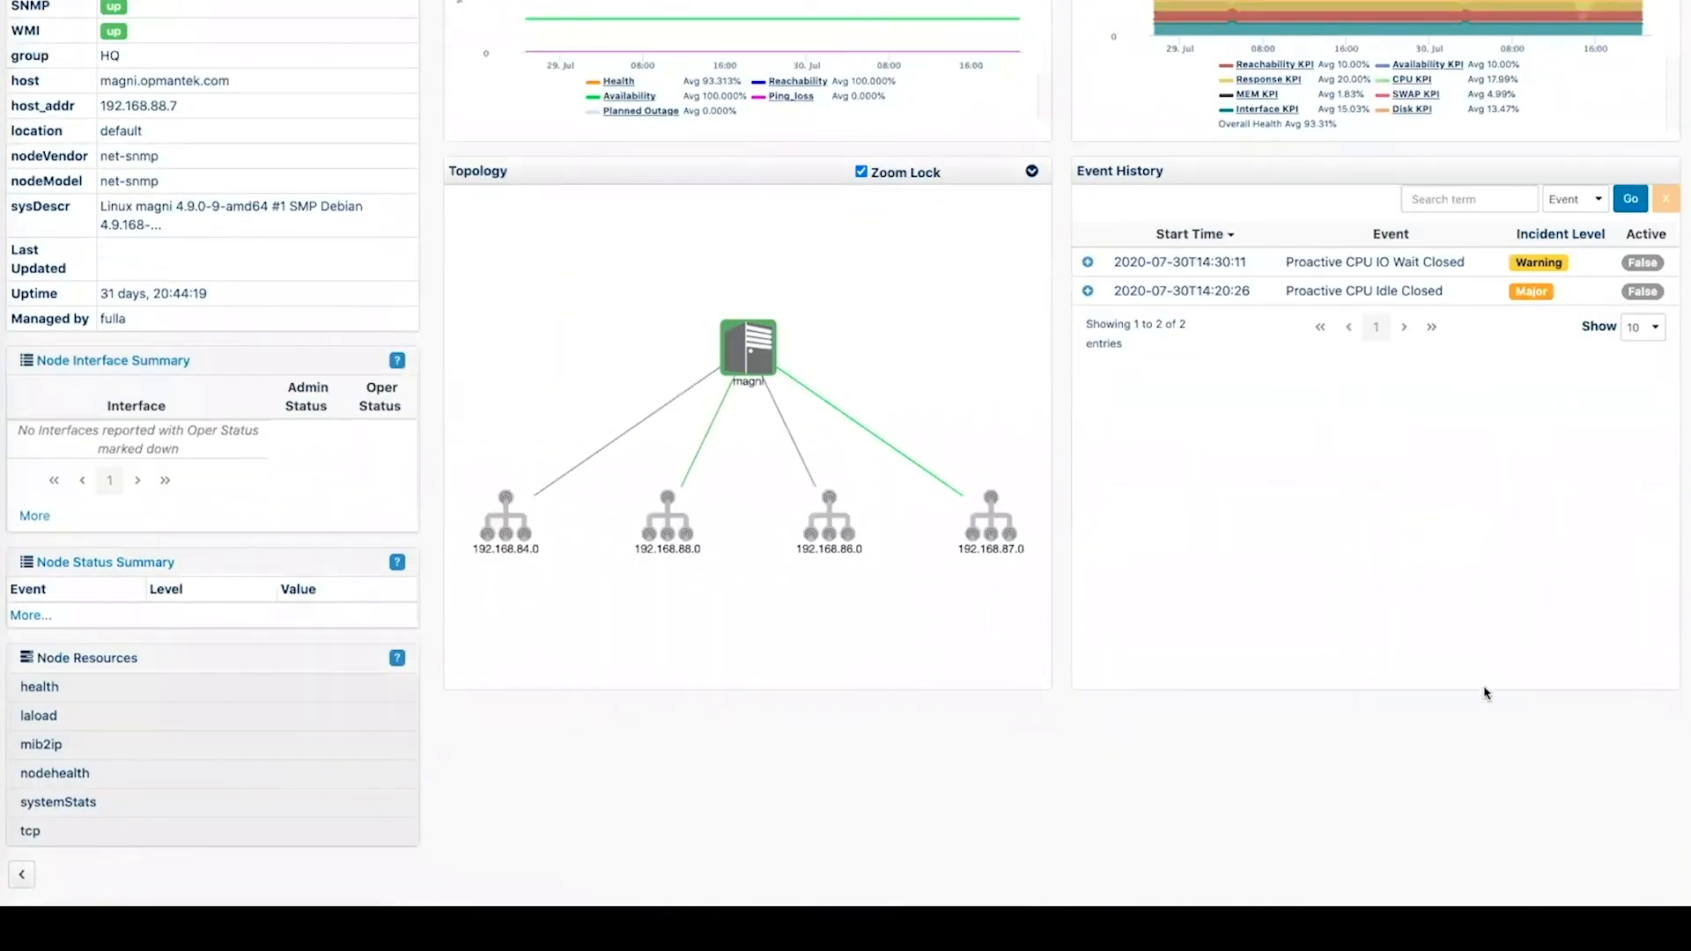
scroll(1295, 536, up, 3)
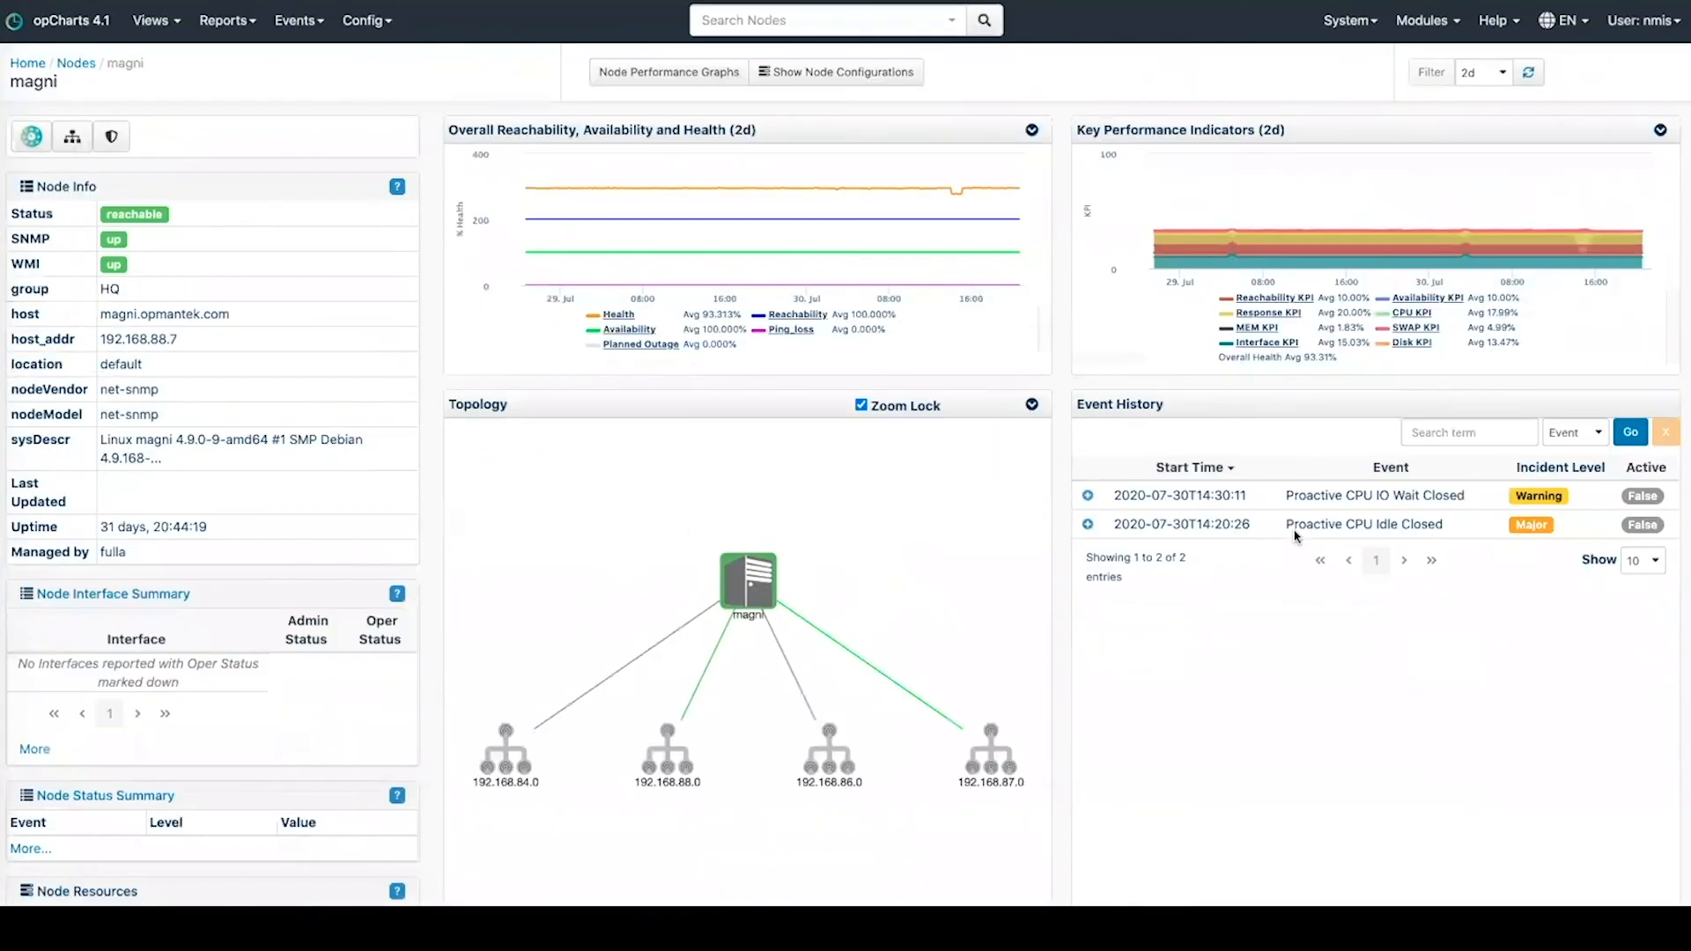
Step: Expand the Proactive CPU IO Wait Closed and Proactive CPU Idle Closed entries in magni's event history
click(1087, 497)
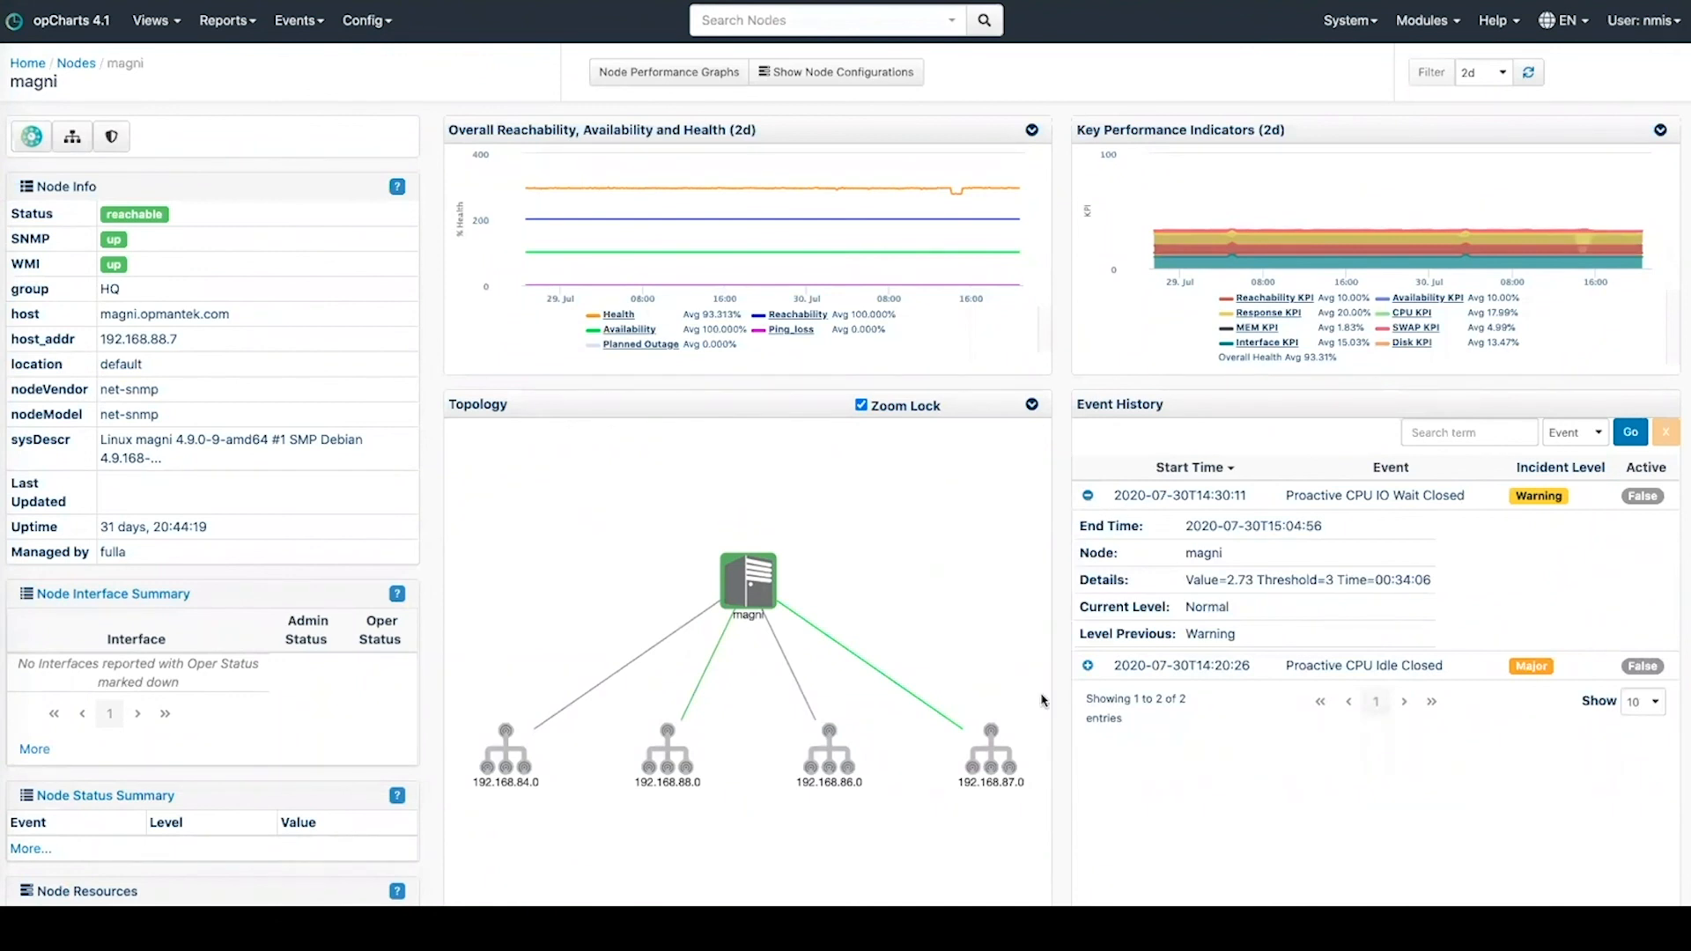
click(1086, 668)
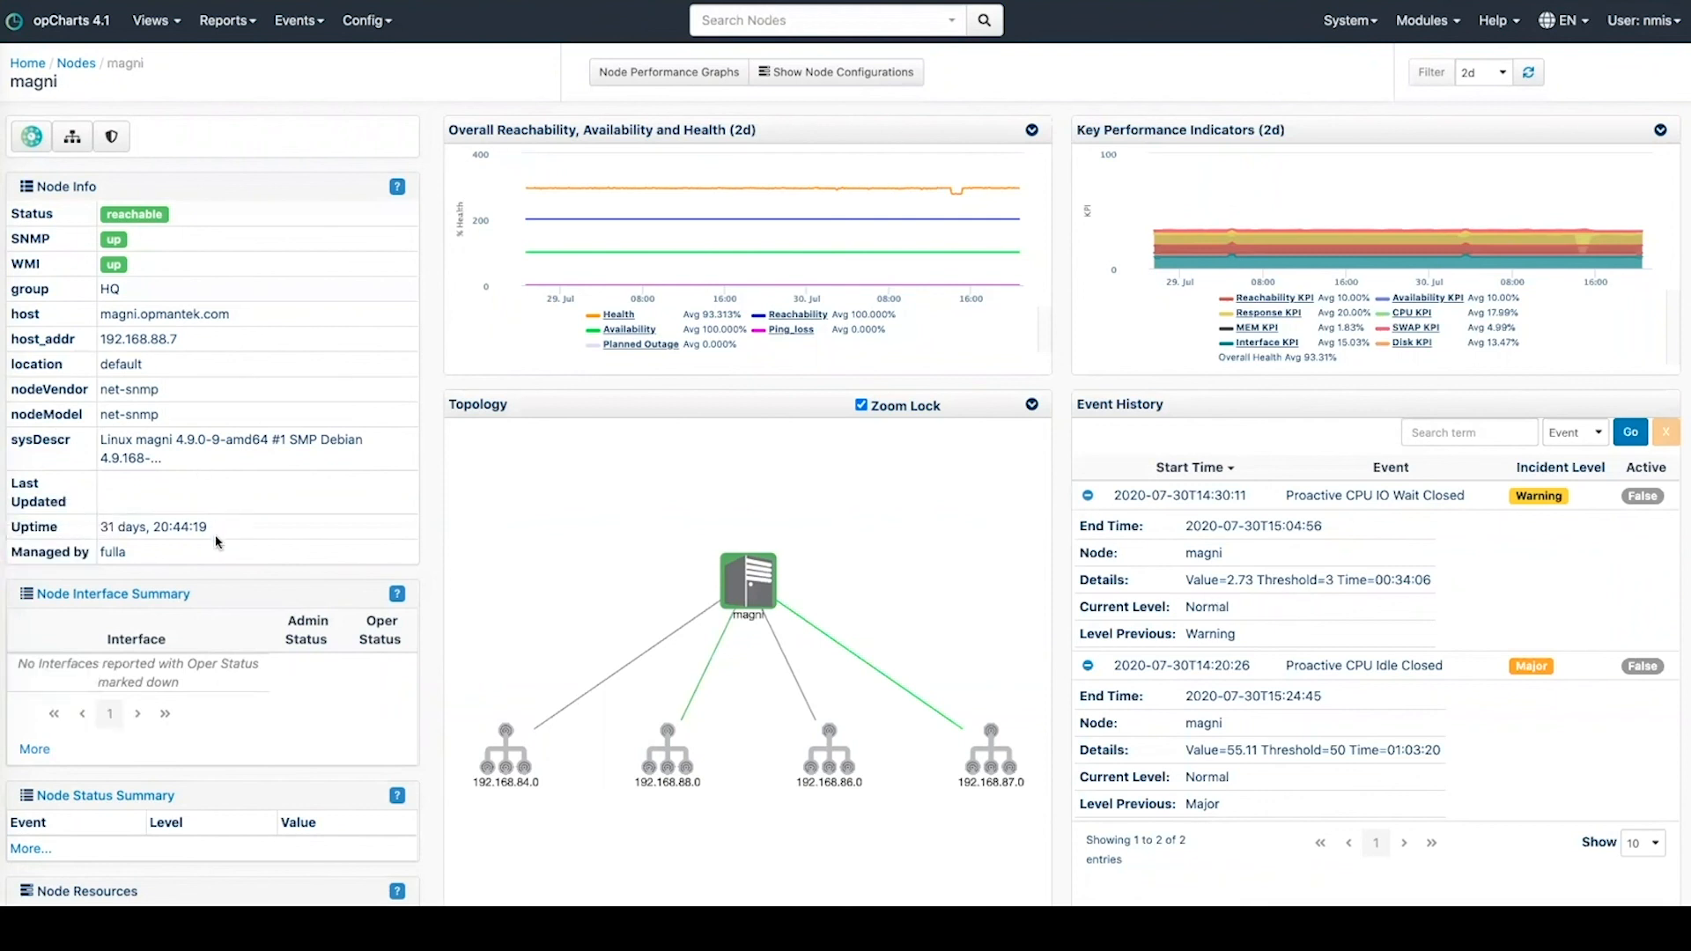
scroll(212, 533, down, 1)
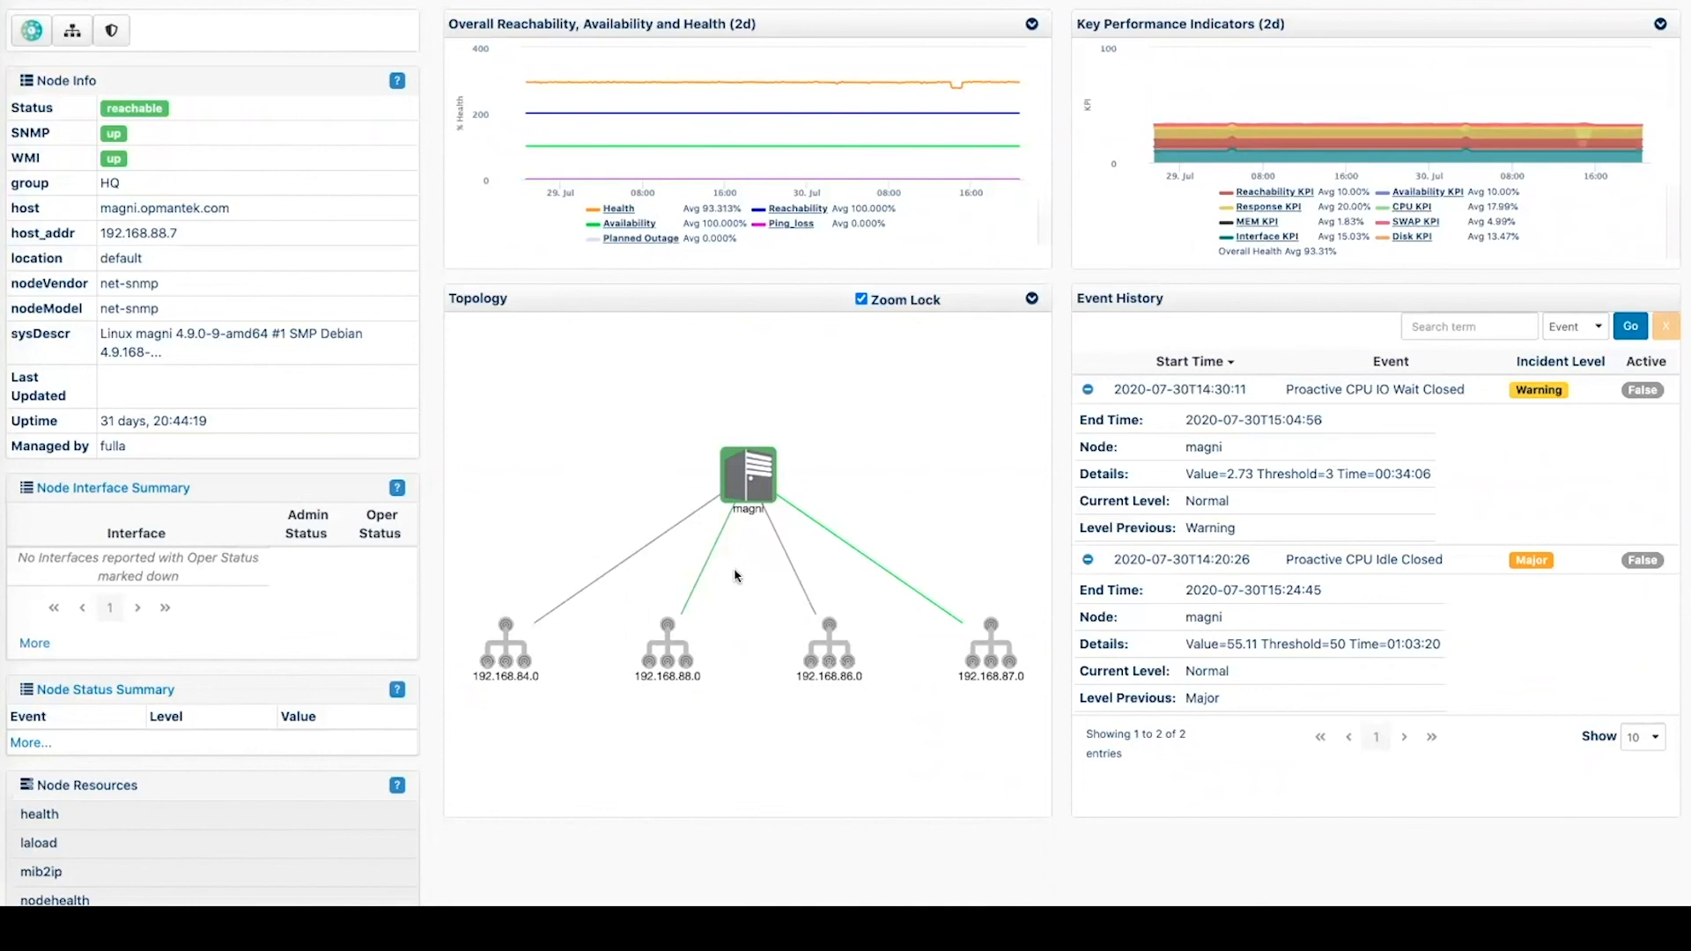
scroll(782, 550, up, 1)
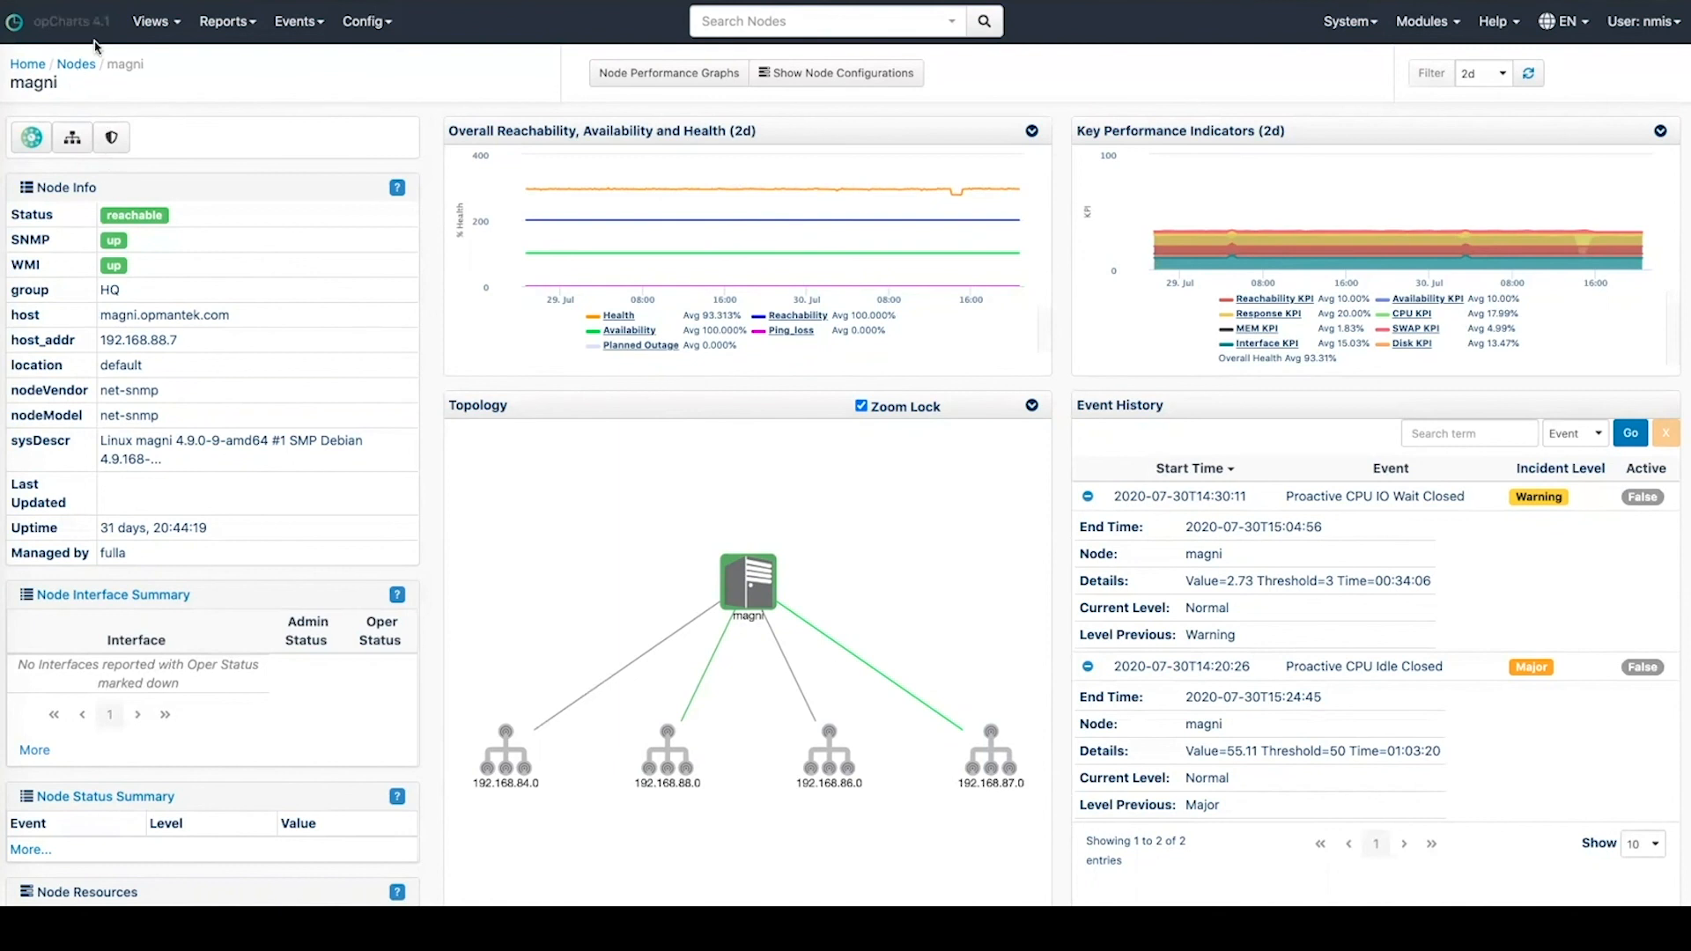
Step: Open magni's performance graphs and review them
click(640, 88)
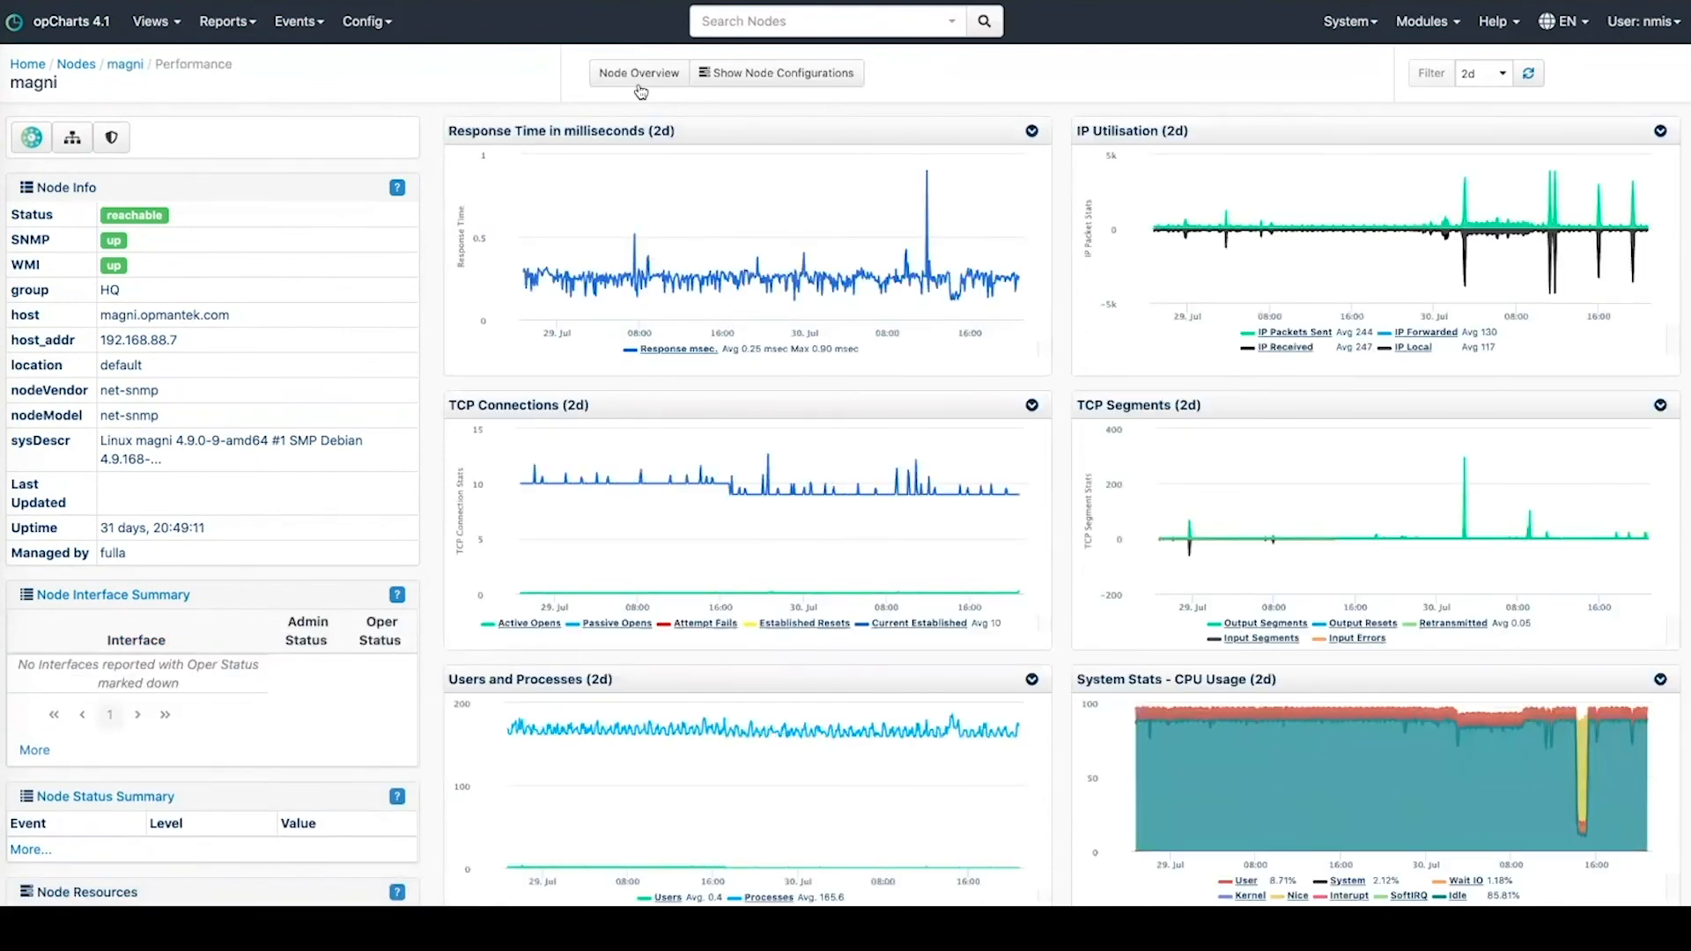
scroll(640, 91, down, 1)
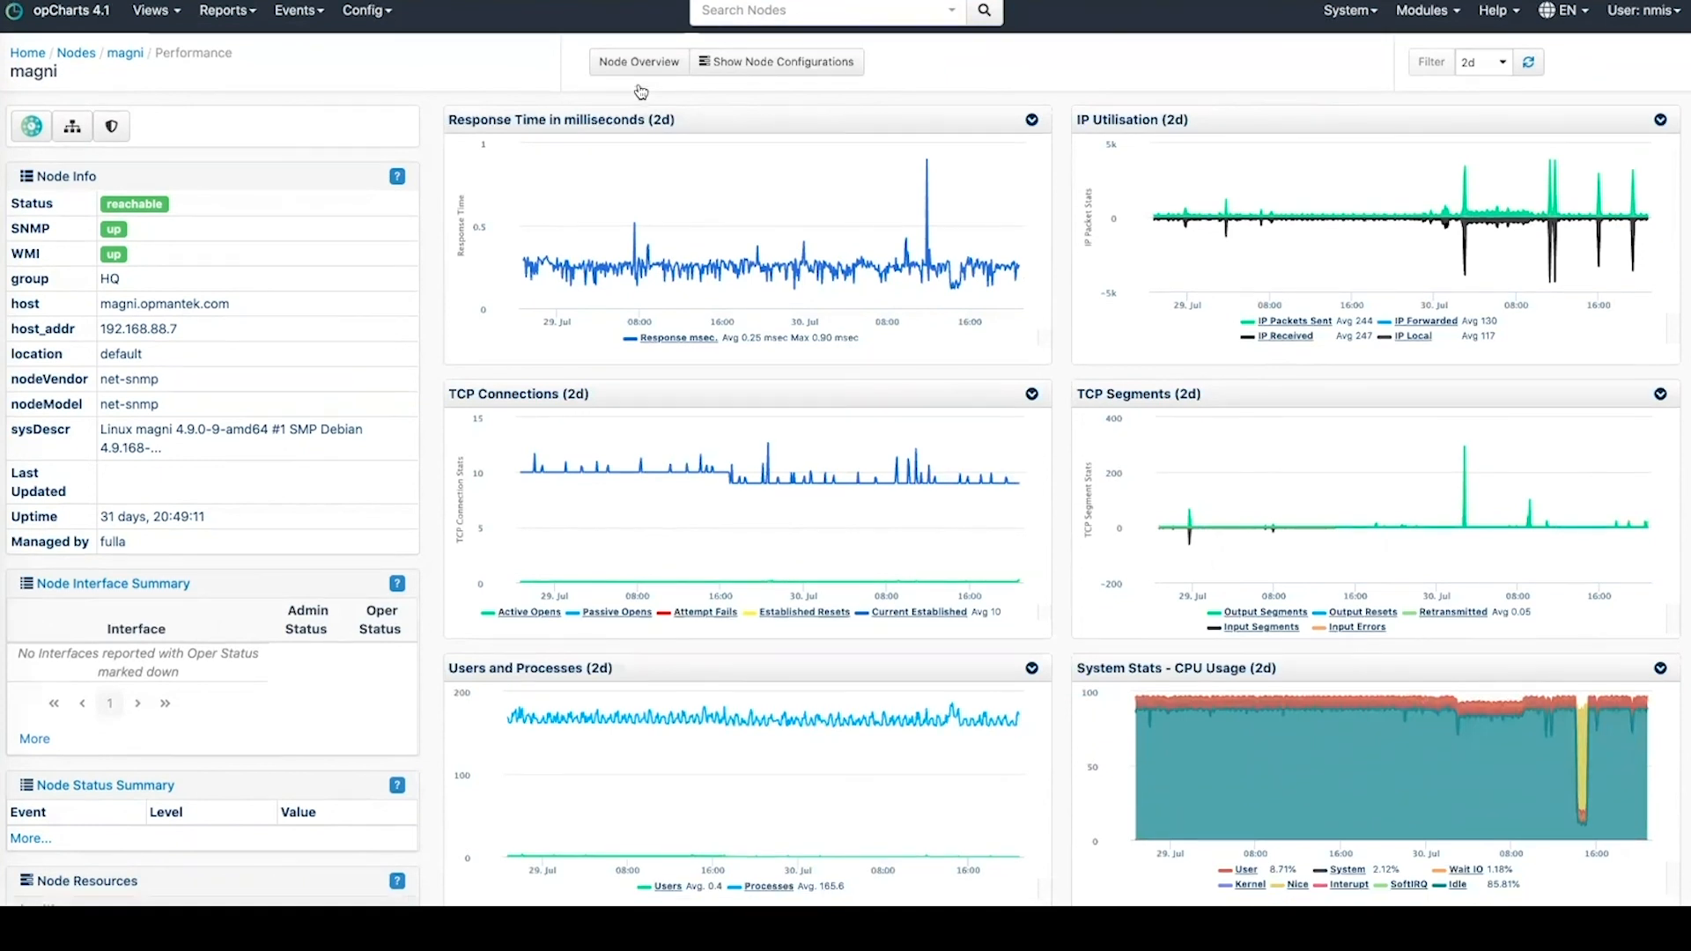
scroll(430, 526, down, 8)
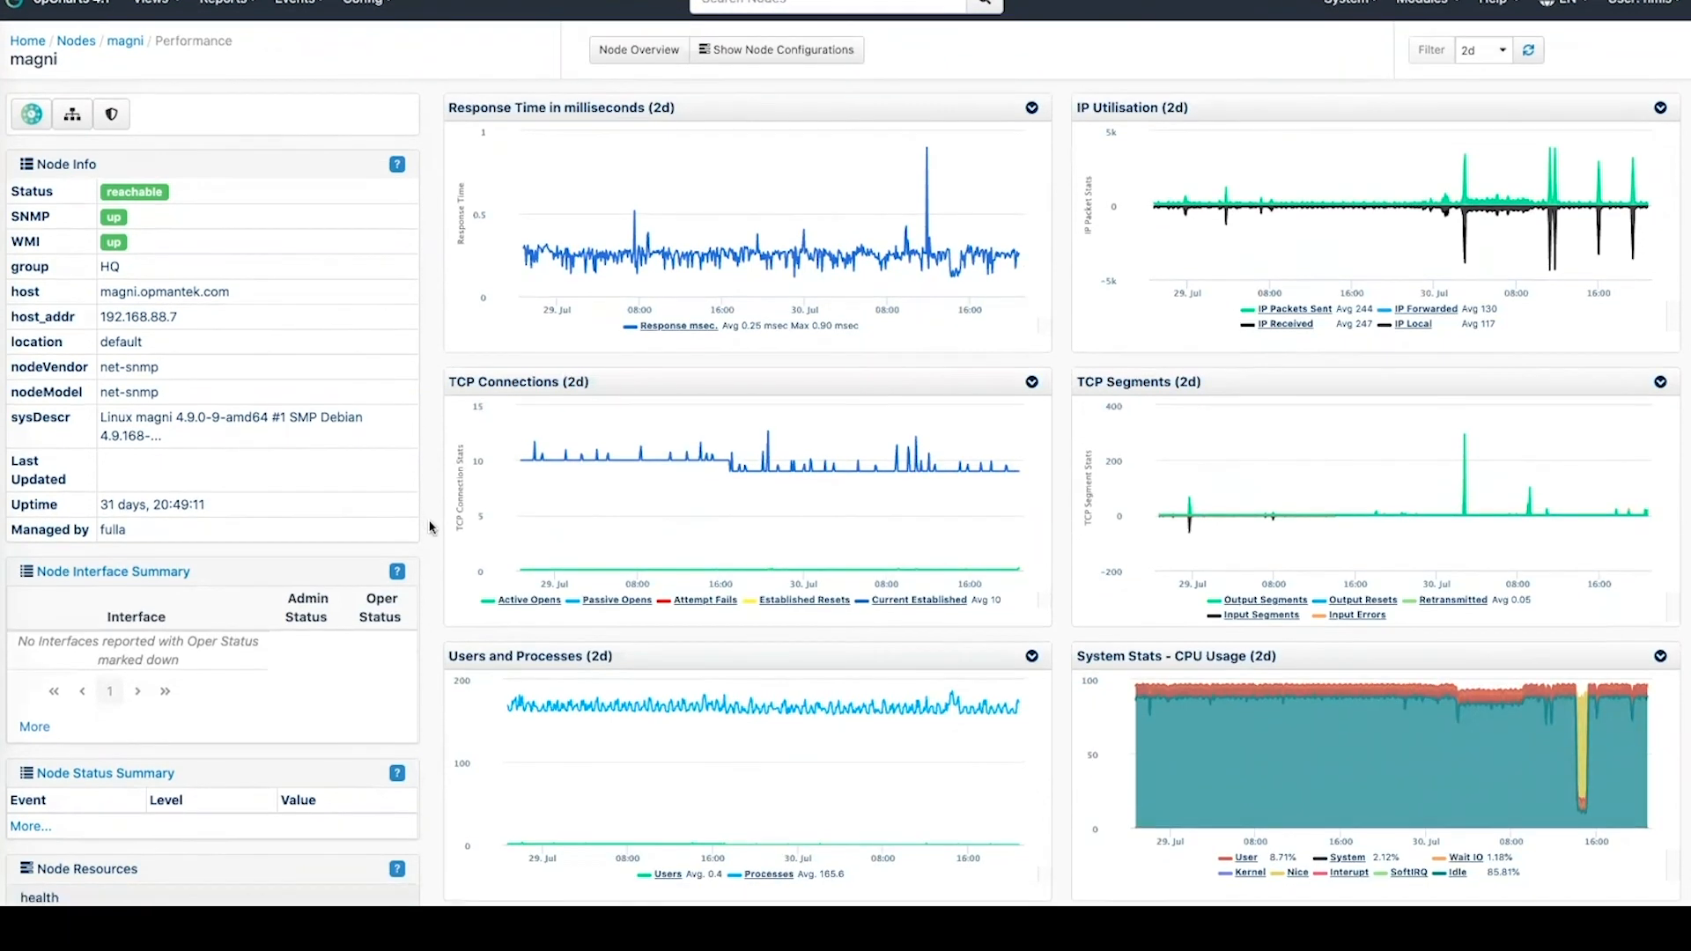
scroll(430, 526, up, 8)
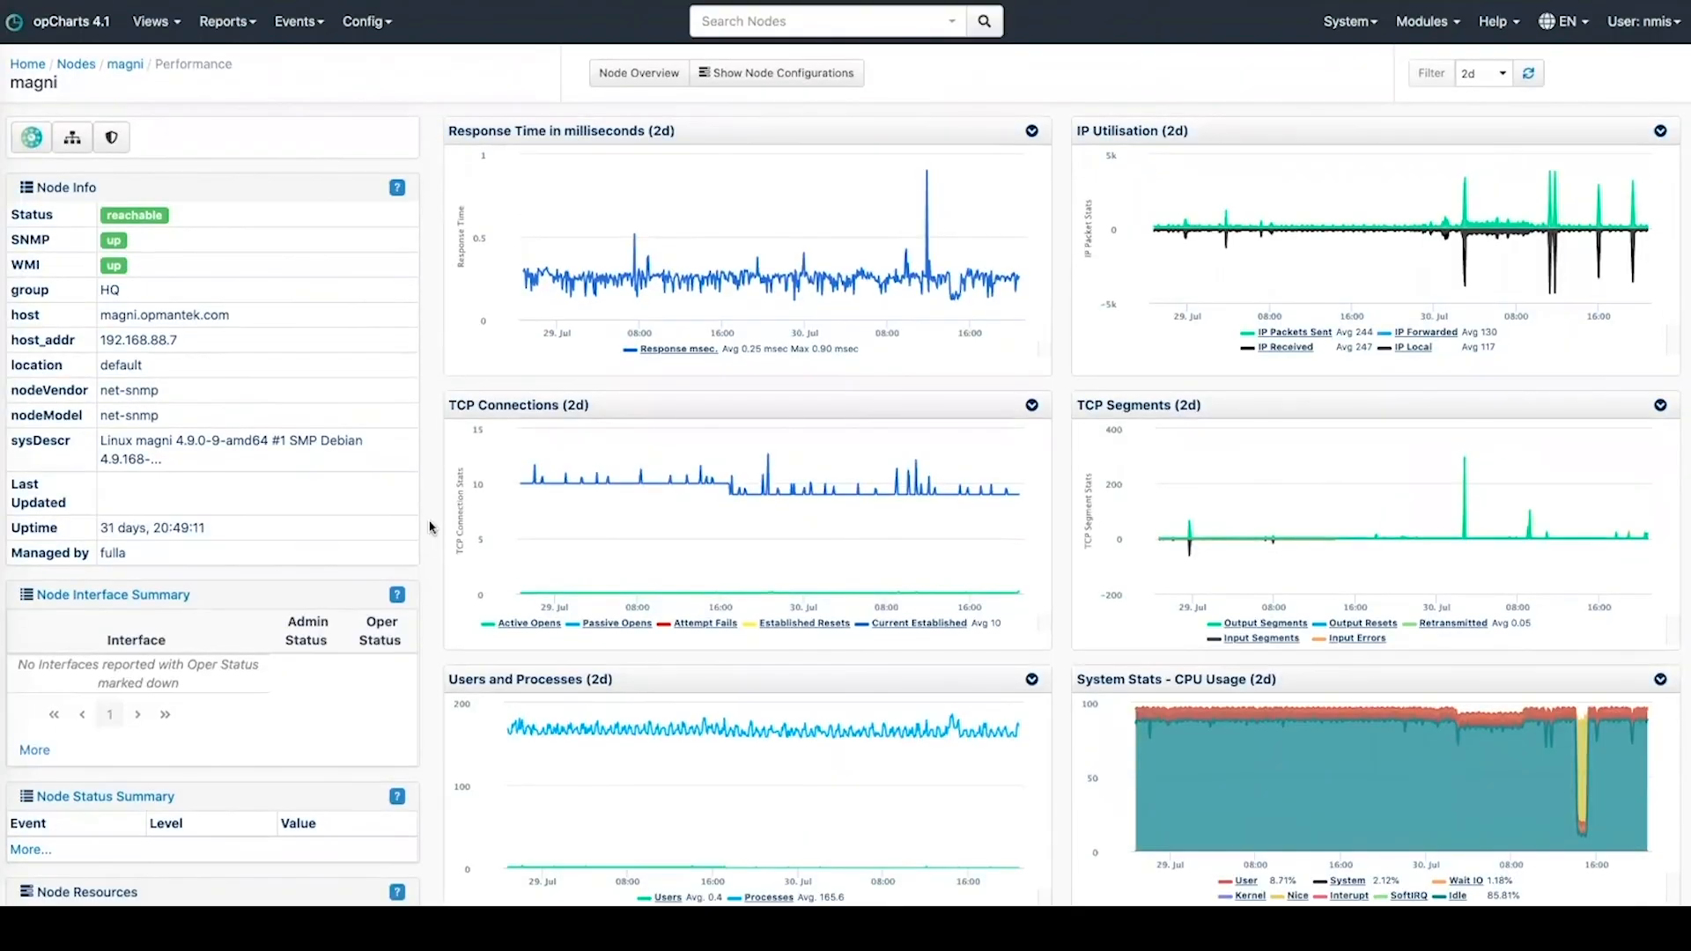
Step: Show the default graphs of the nodehealth resource for magni
scroll(430, 526, down, 7)
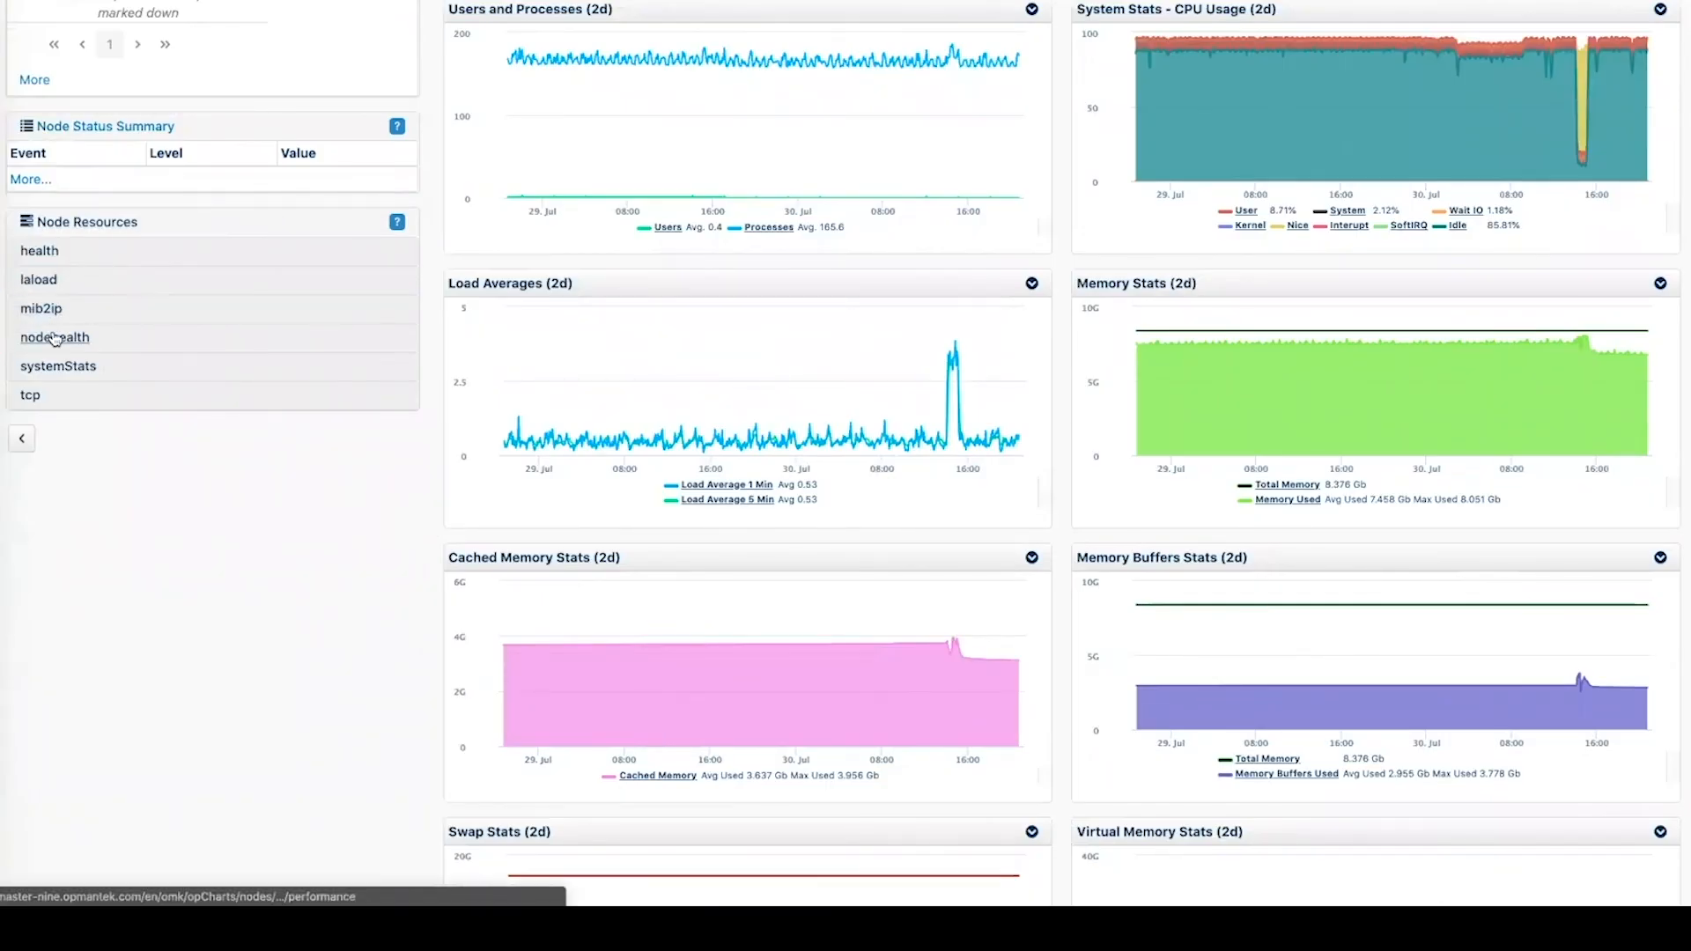
click(54, 339)
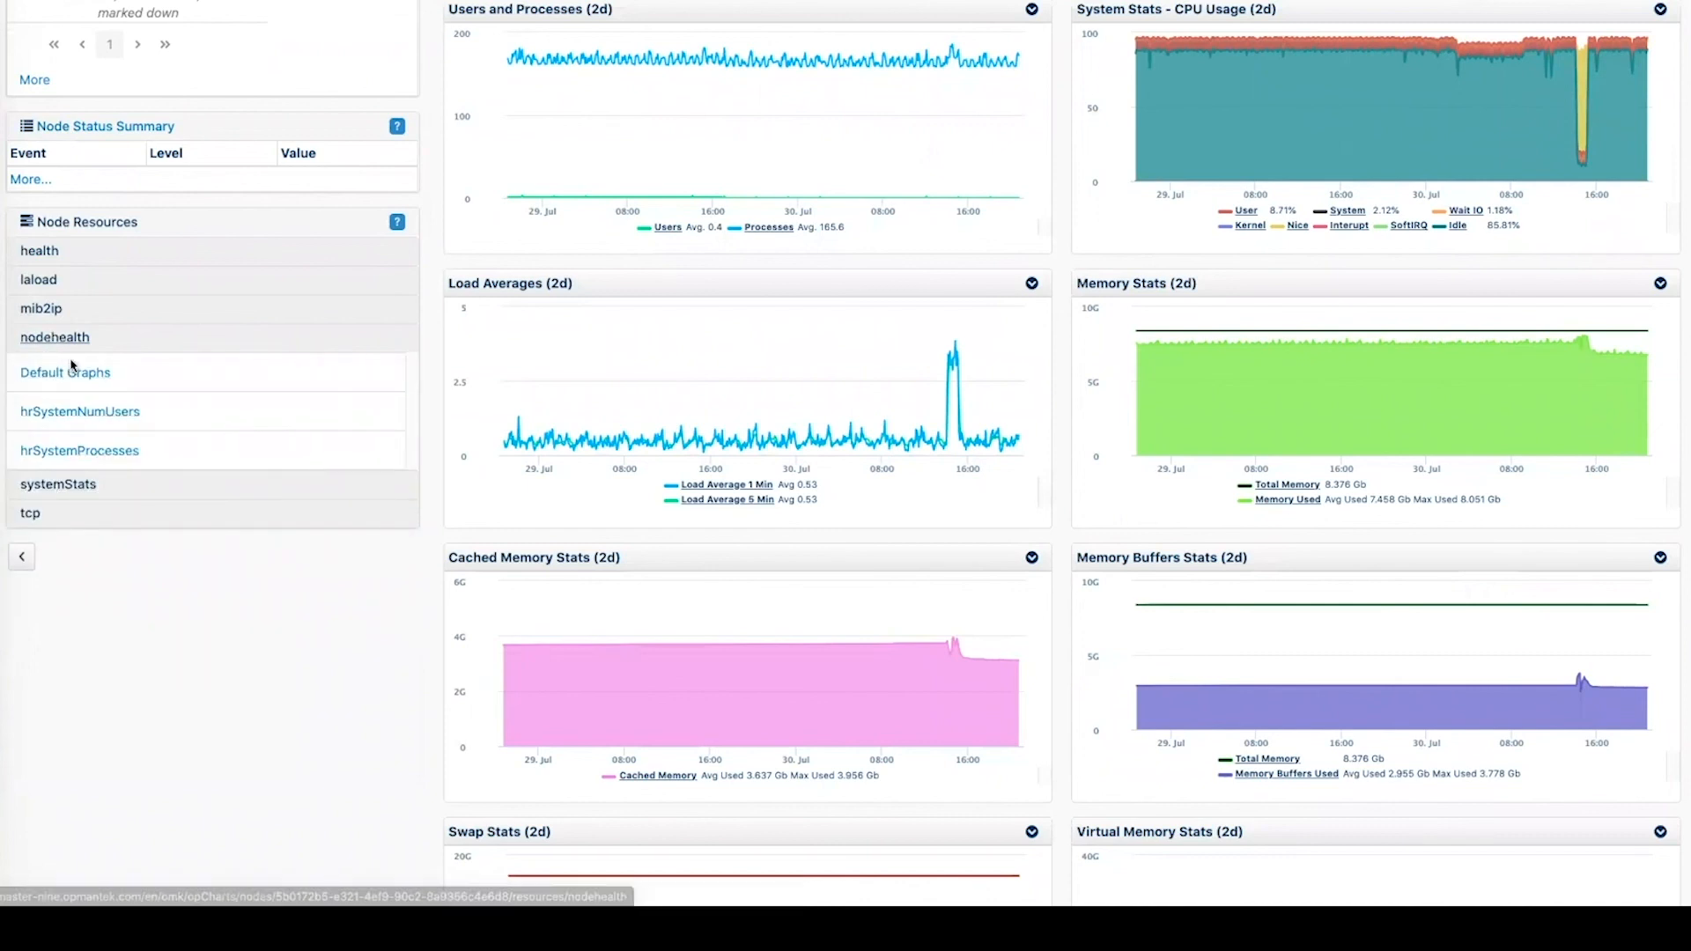
click(70, 373)
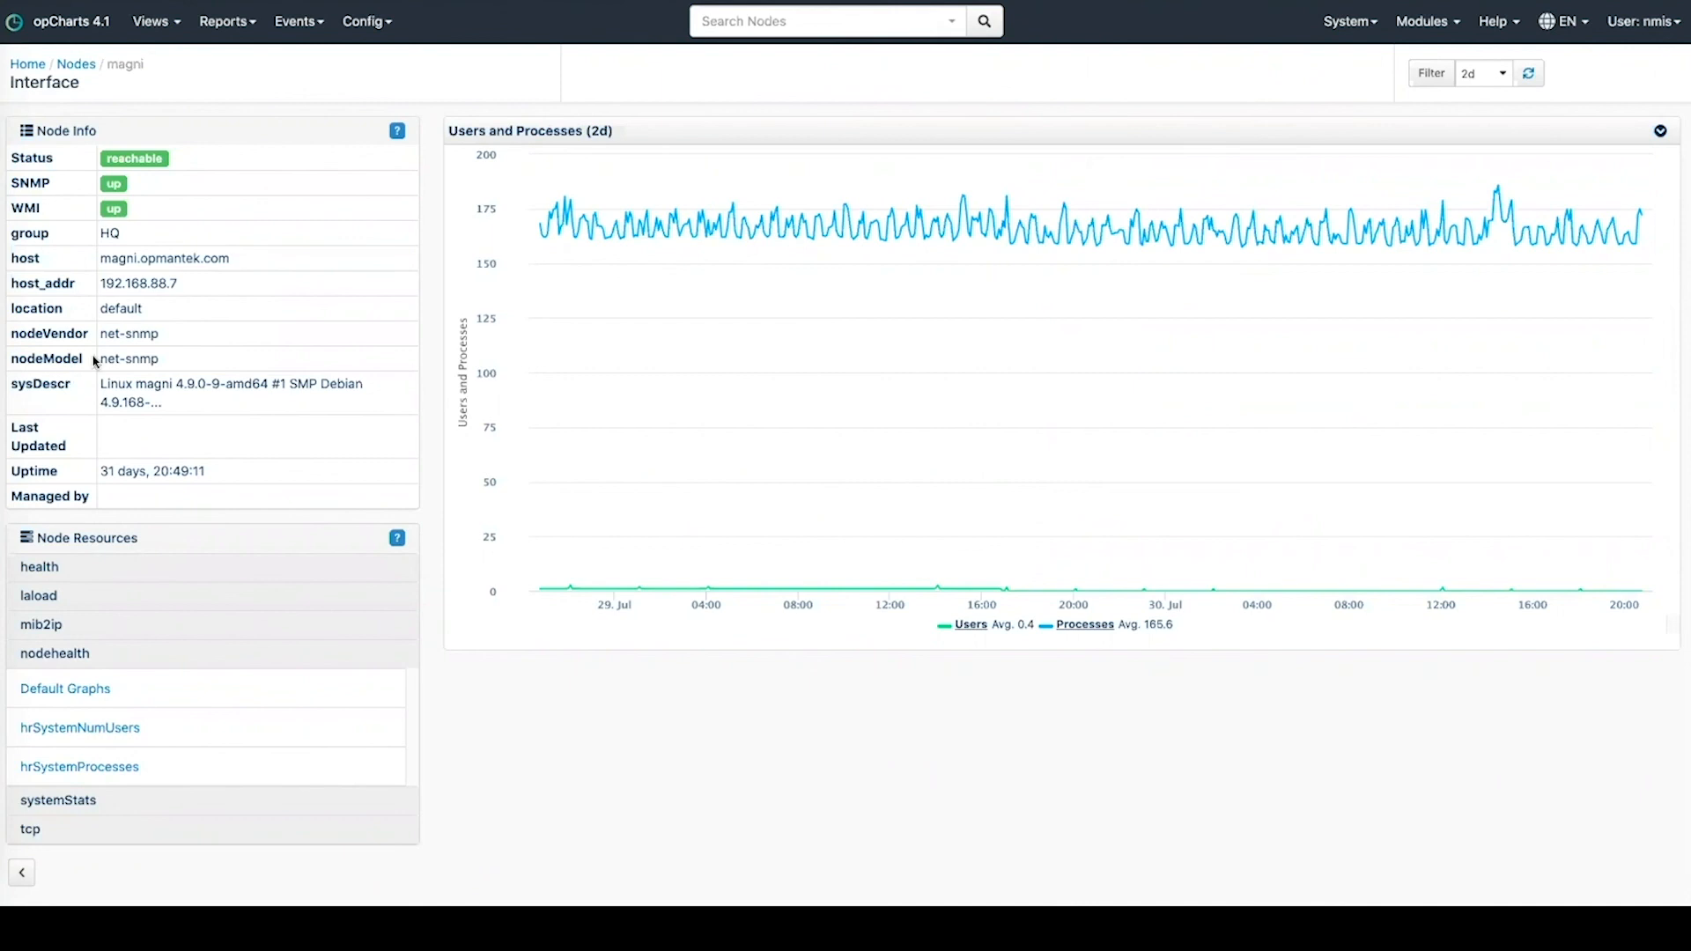
Step: View the TopN lists and open the interface inventory
click(160, 39)
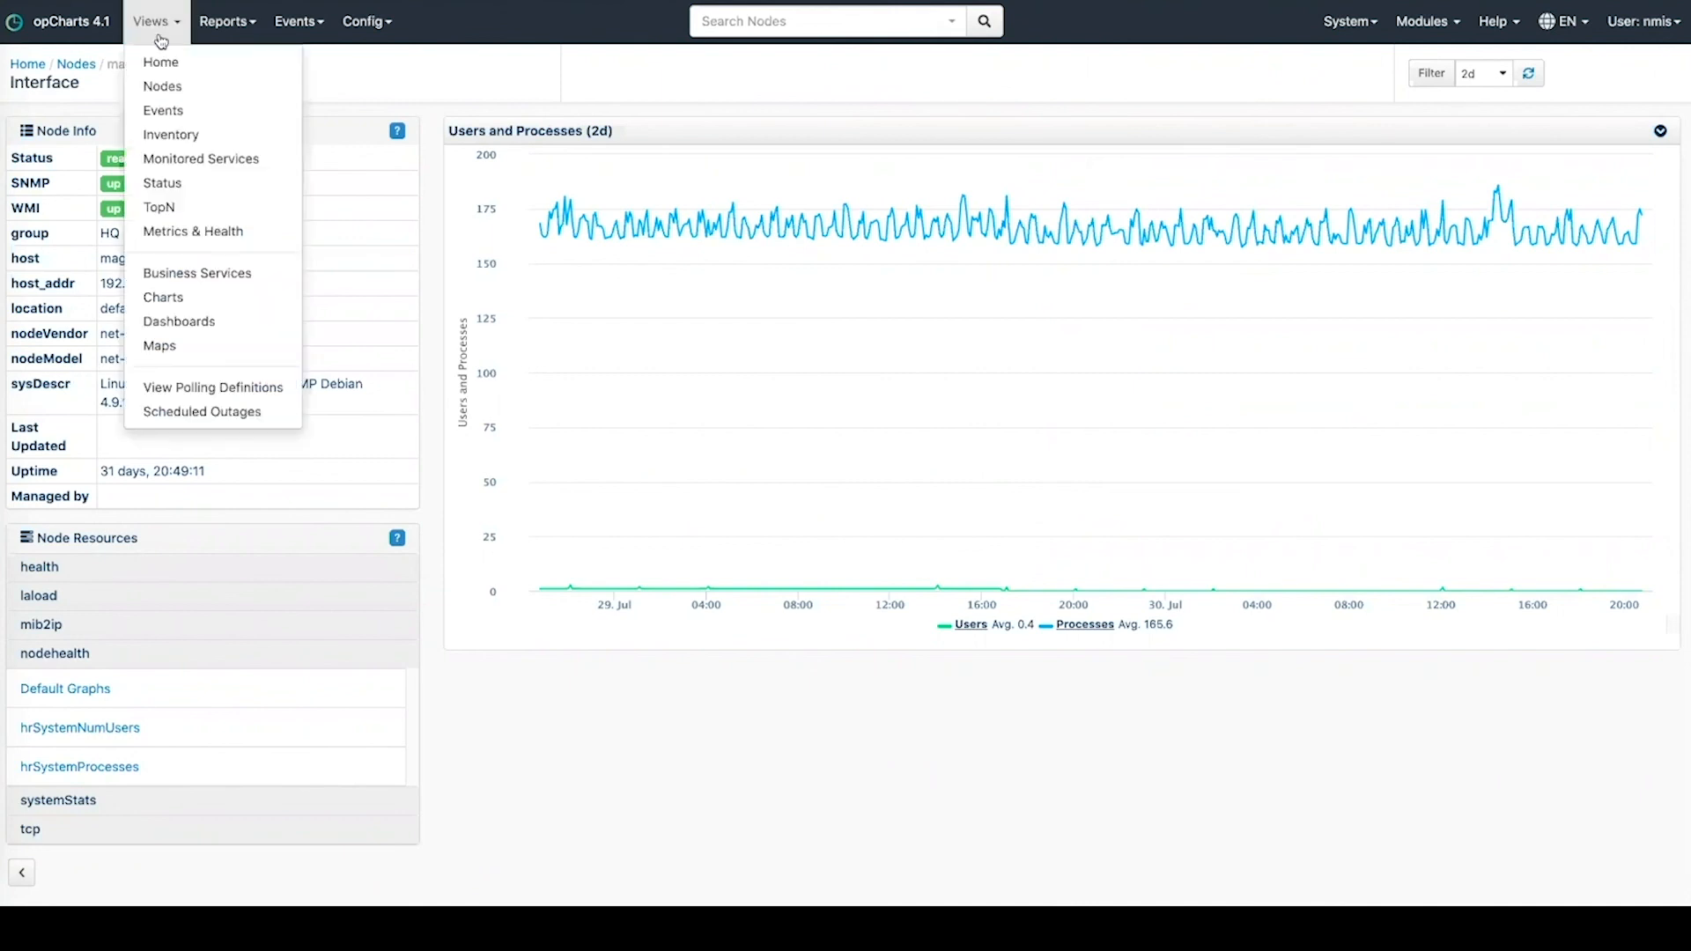
click(209, 206)
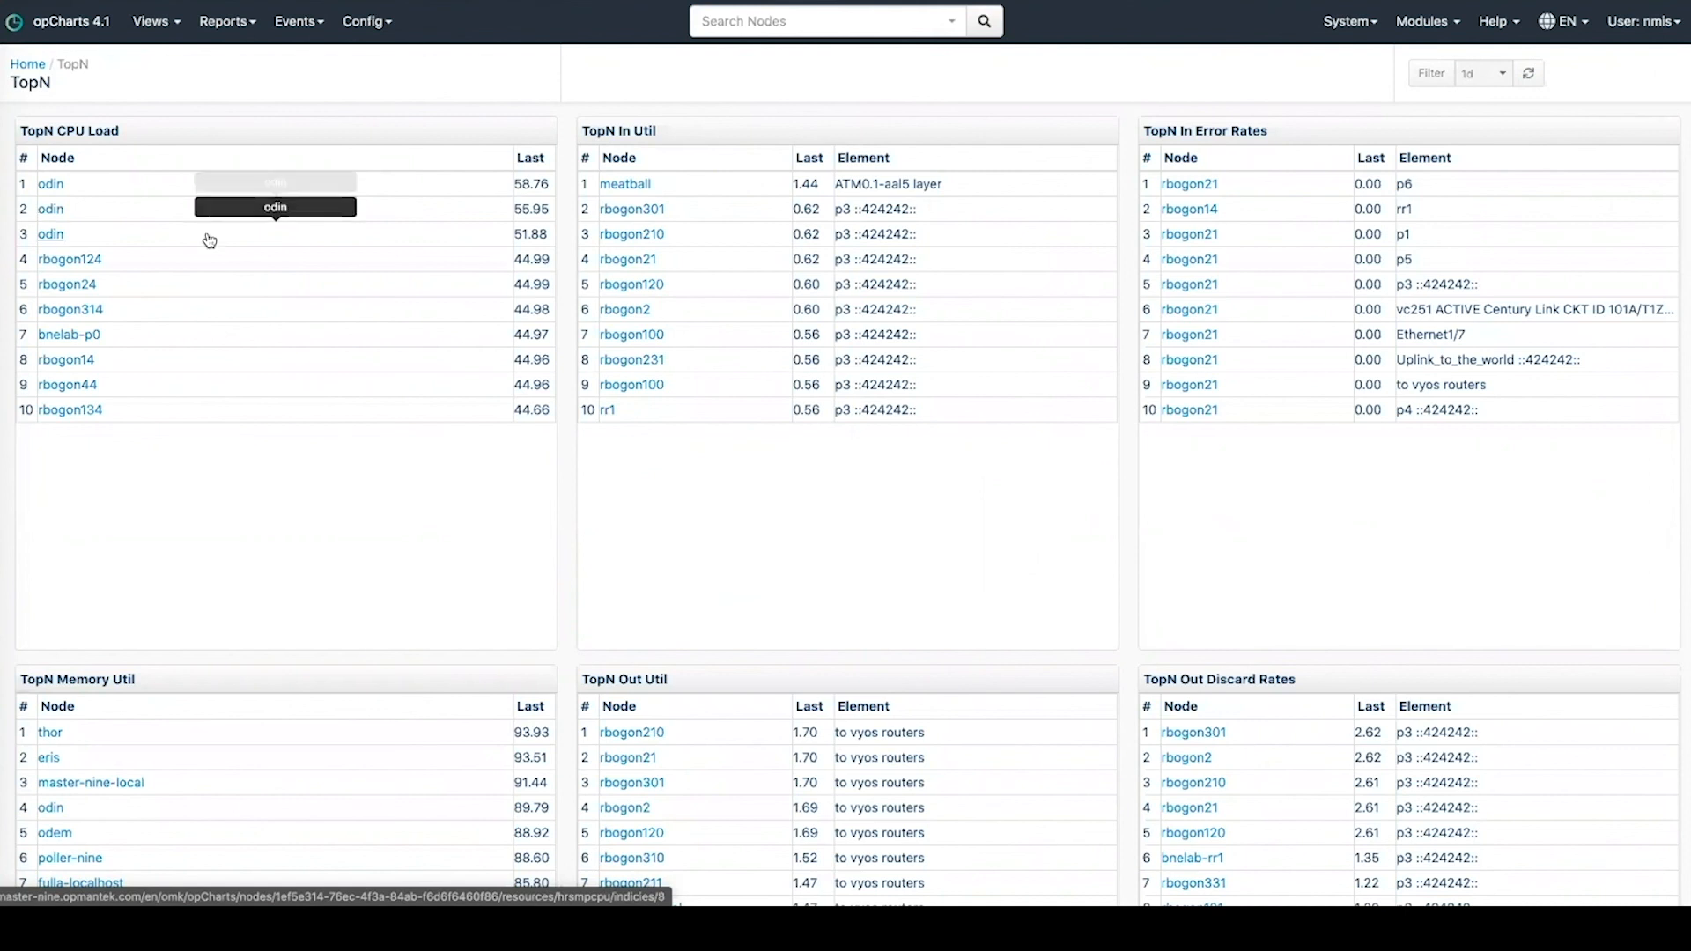
click(163, 19)
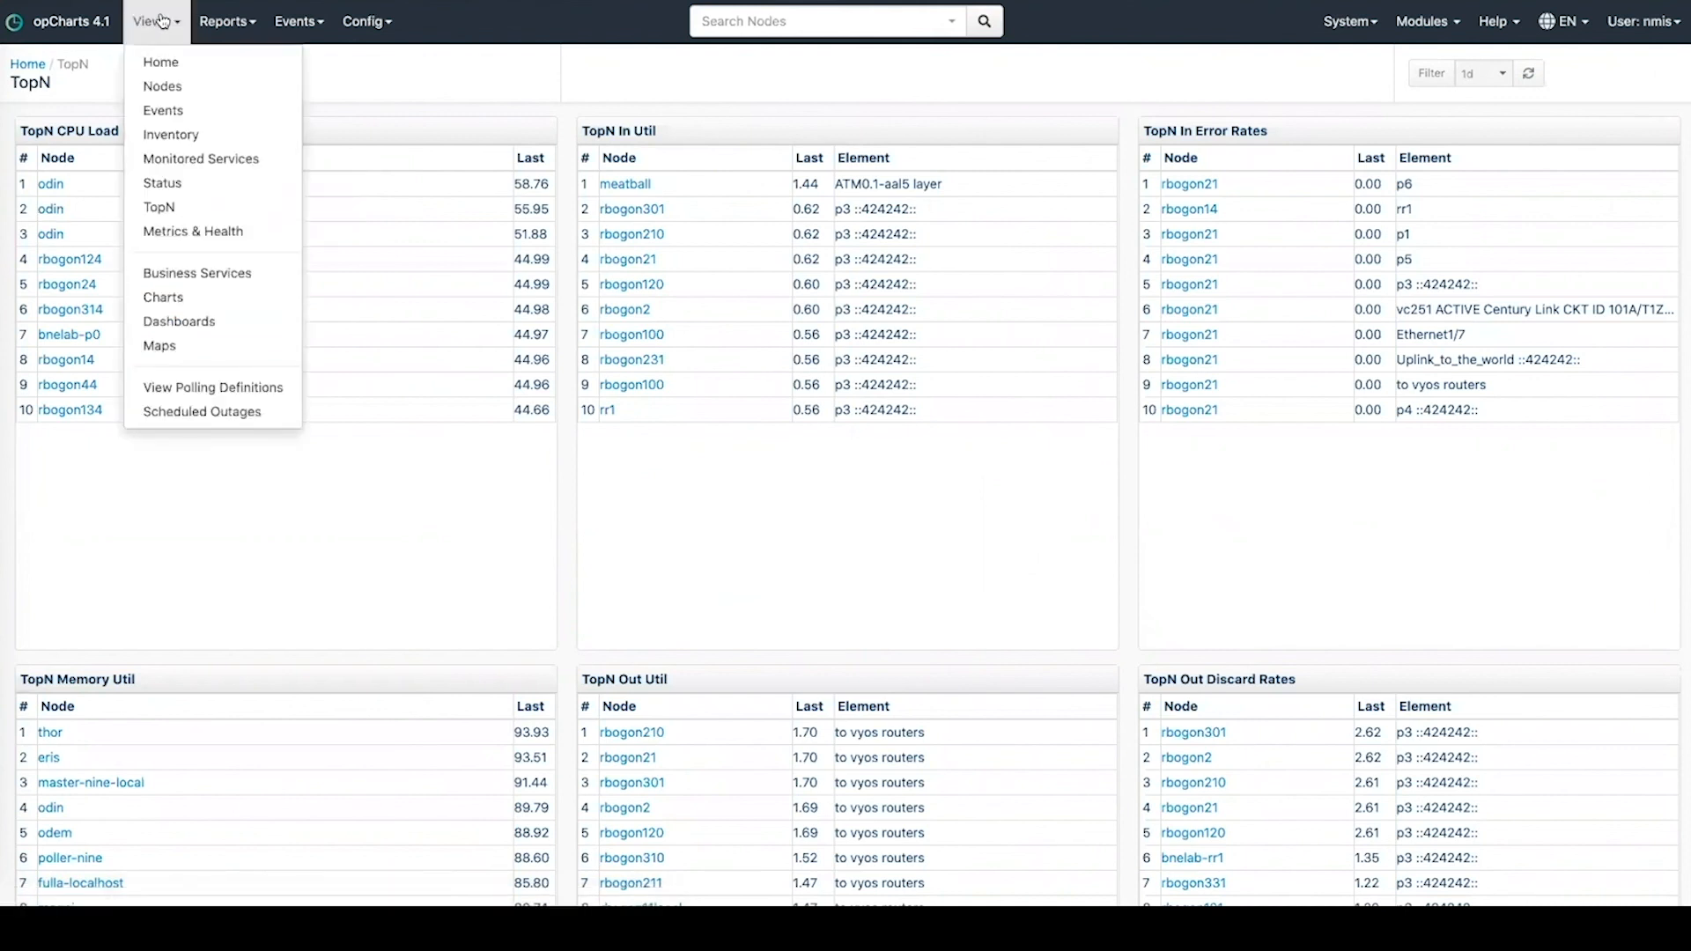
click(165, 135)
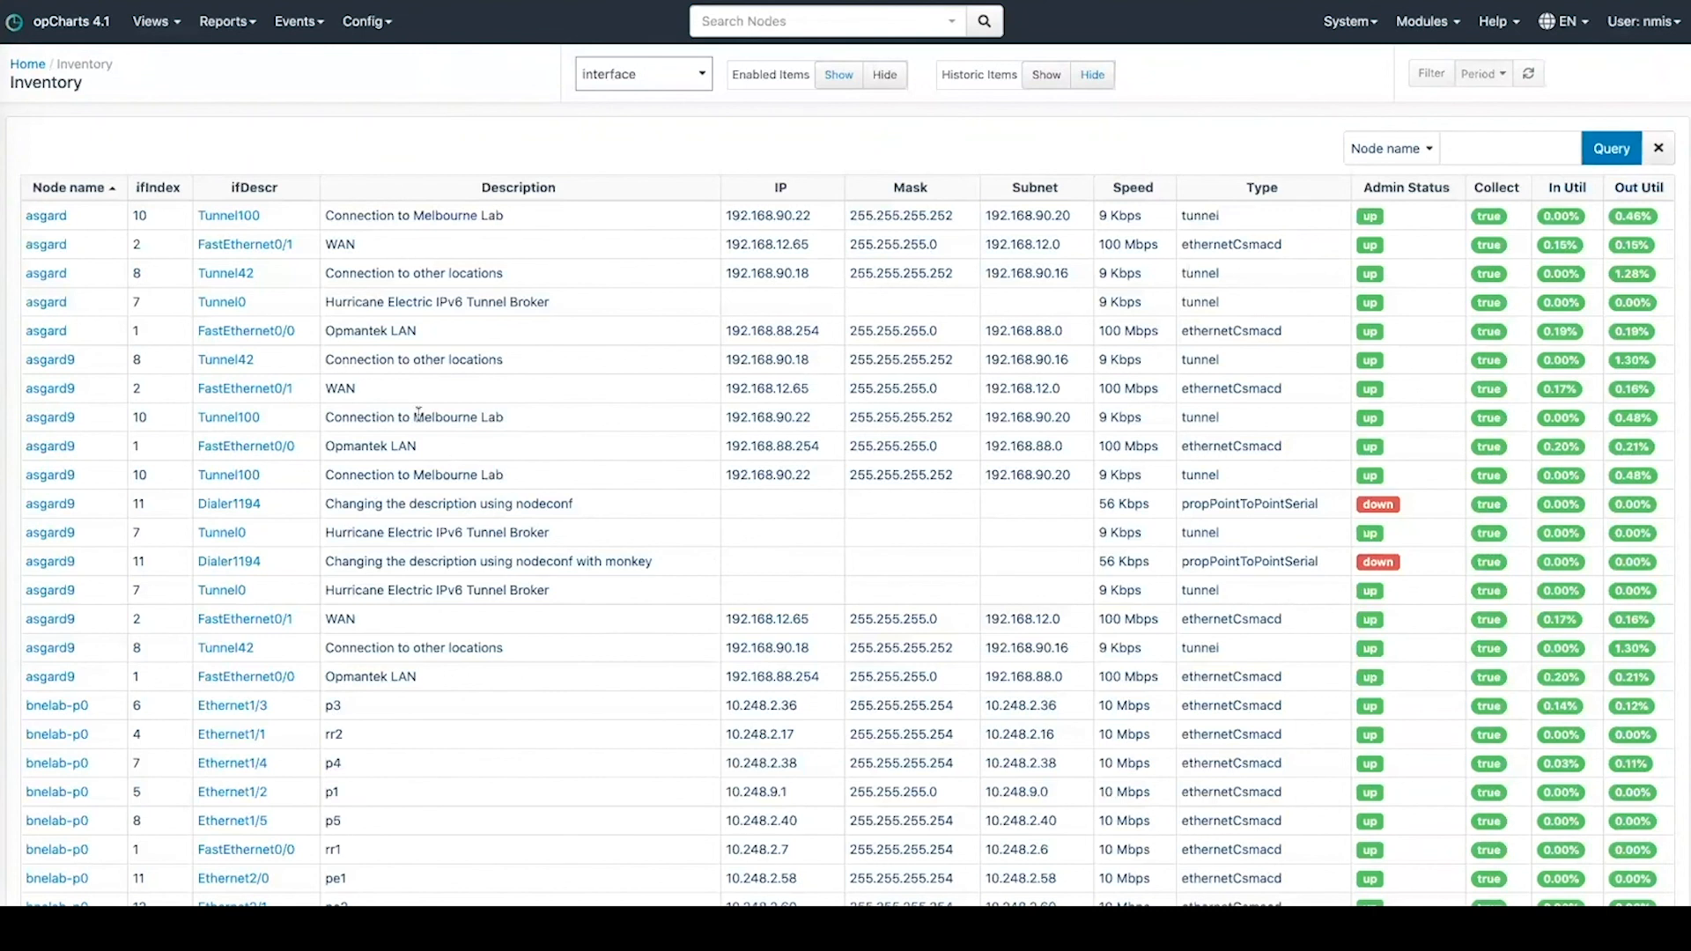
Step: Filter the interface inventory by Description for "Connection", copying the word from a listed tunnel description
double_click(354, 418)
key(ctrl+c)
click(1394, 150)
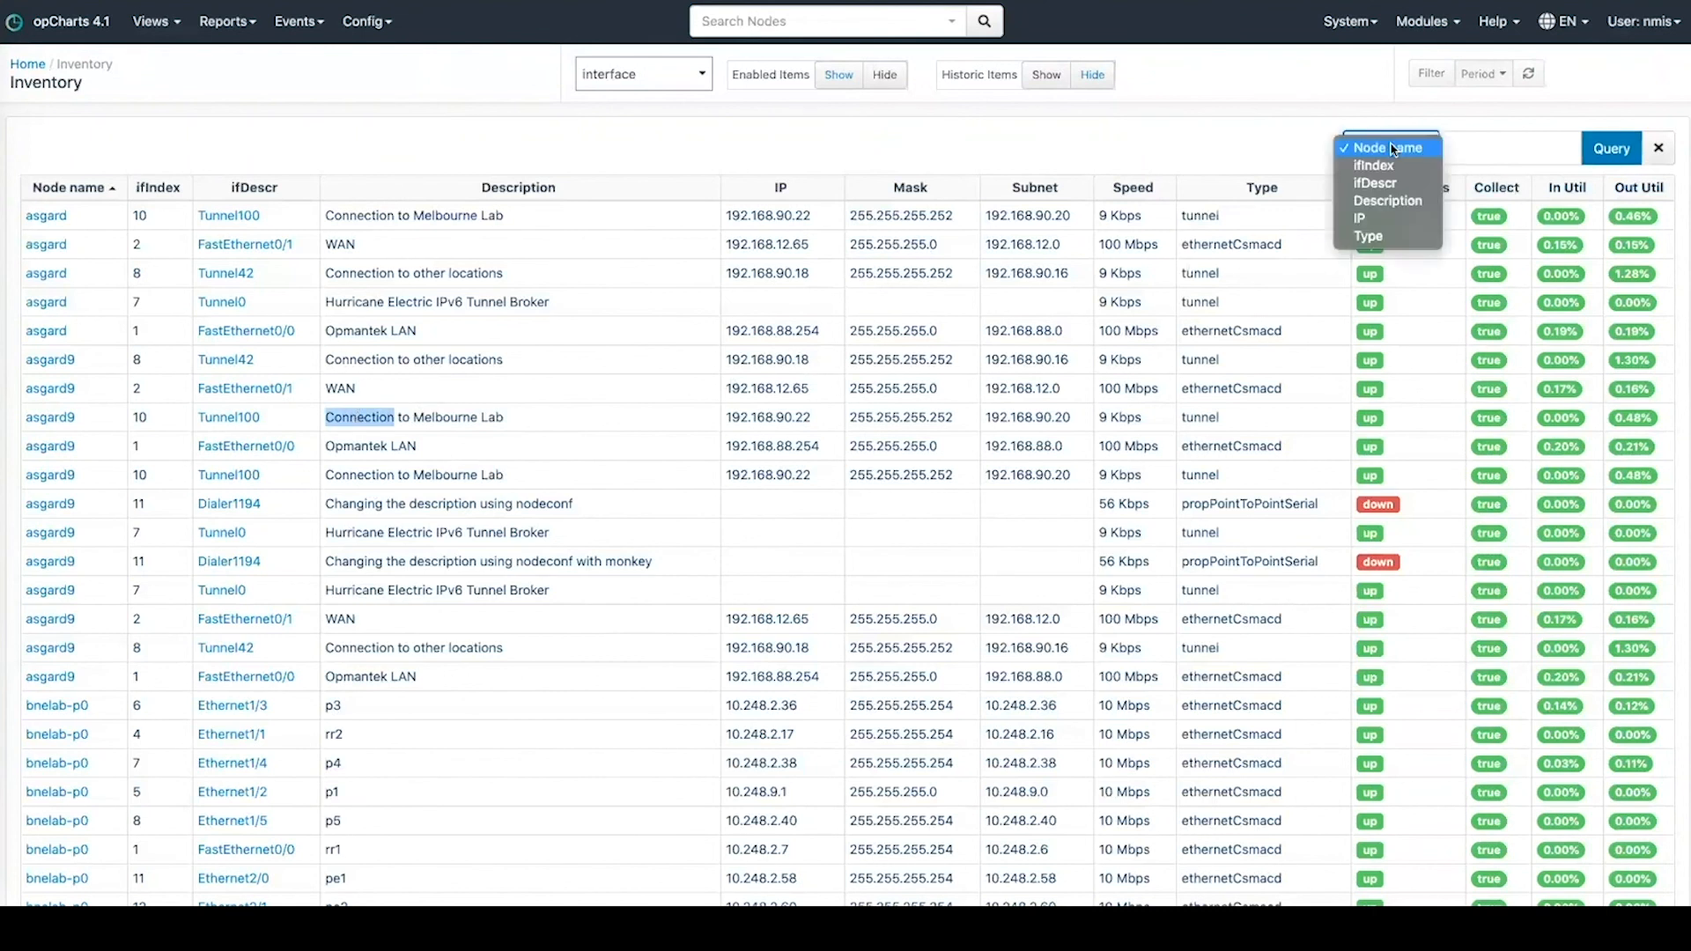
click(1399, 199)
click(1508, 148)
key(ctrl+v)
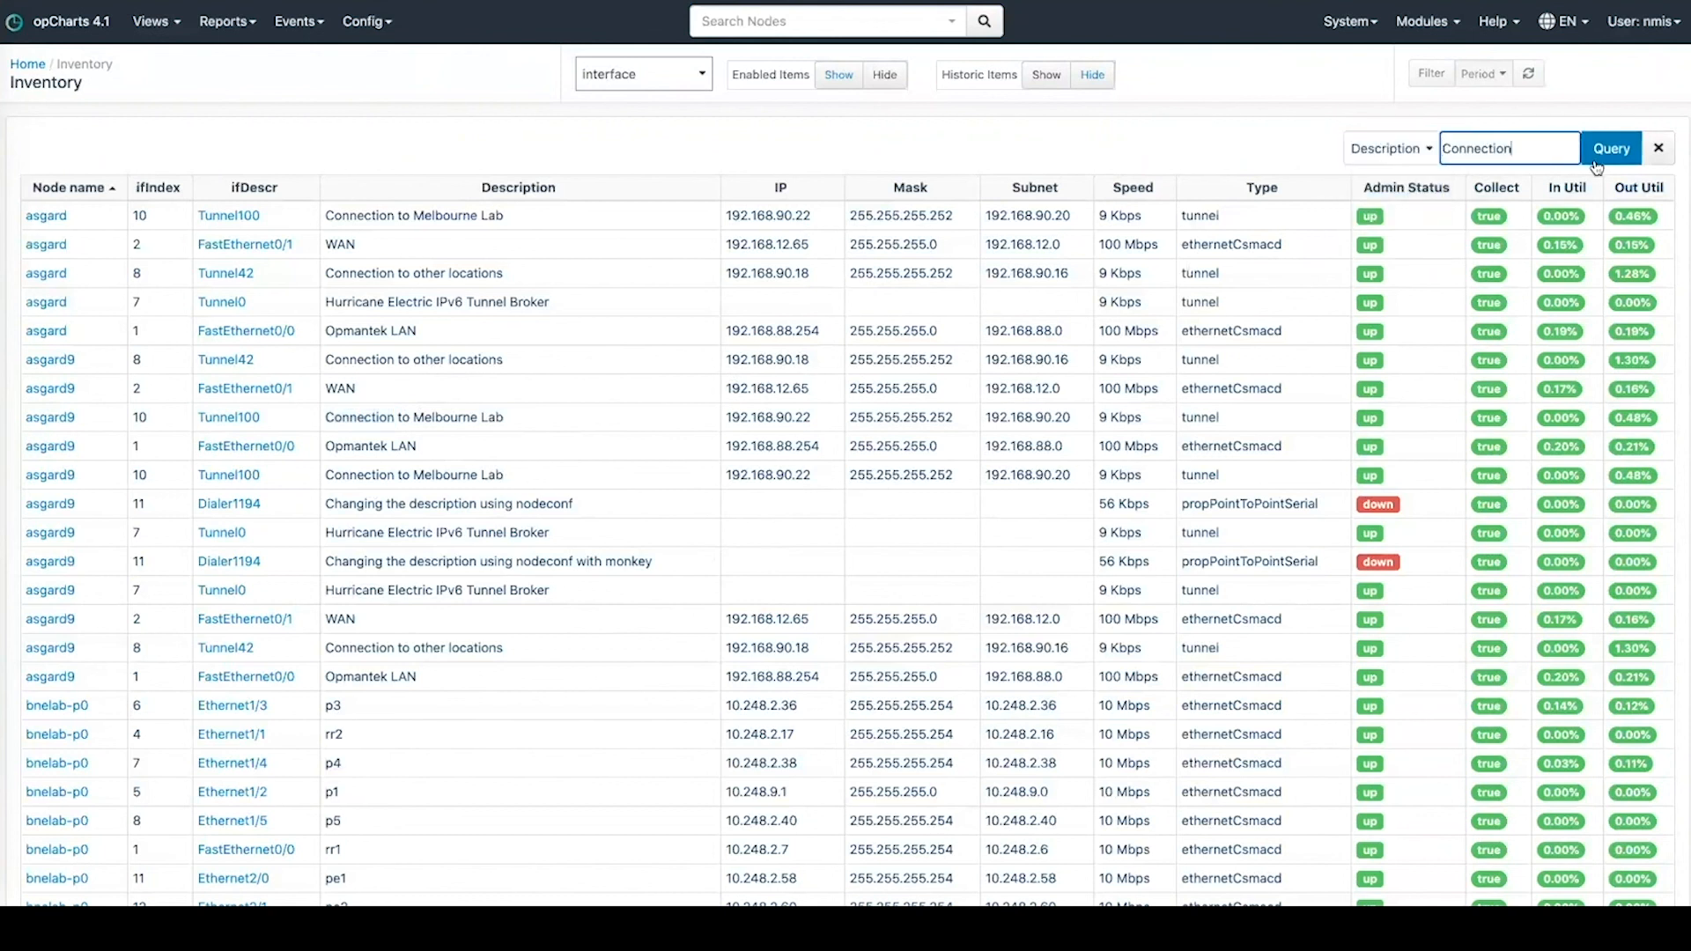
click(1598, 166)
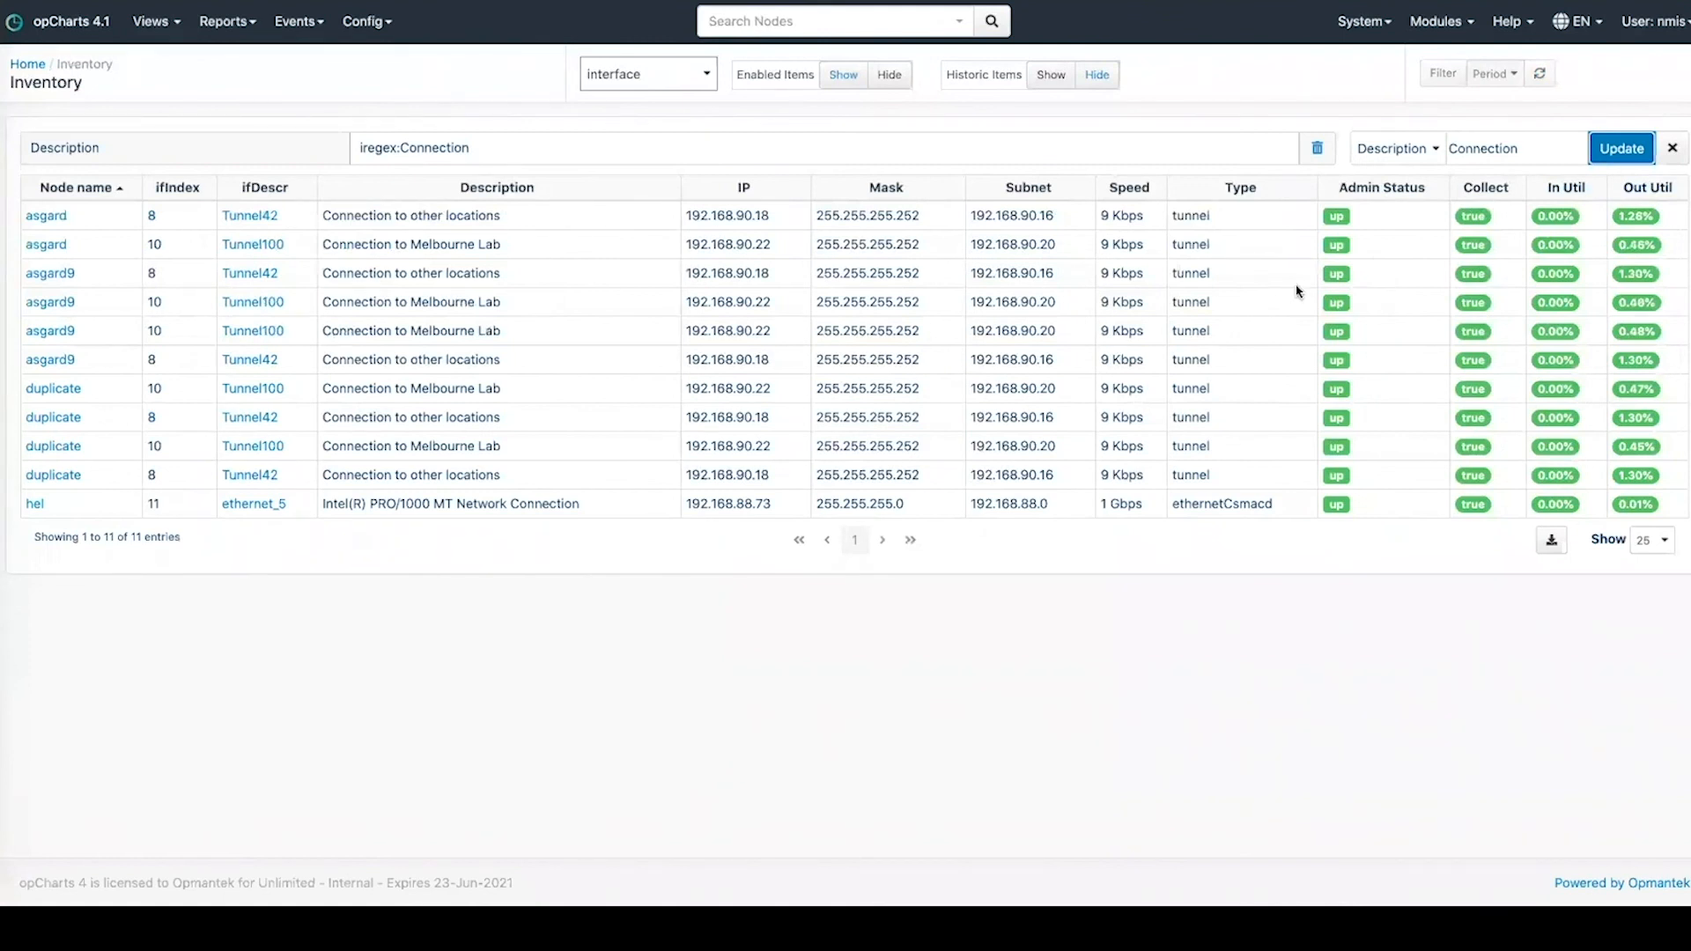
Step: Add a second inventory filter on ifDescr for "eth"
click(1431, 154)
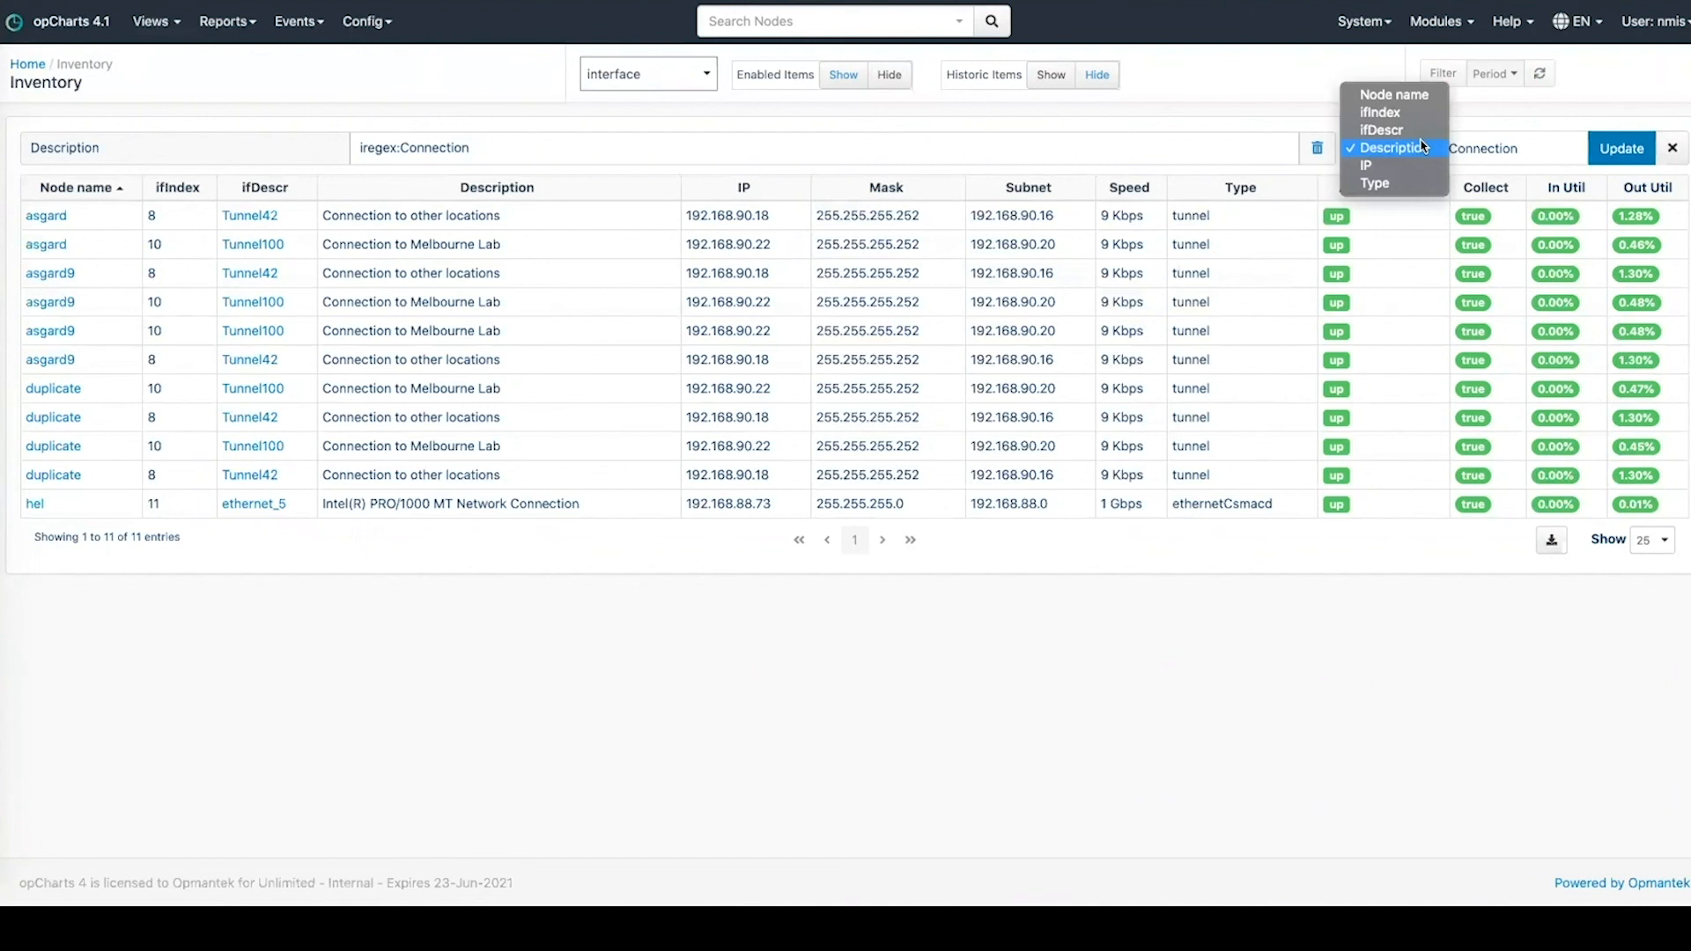
click(1420, 130)
click(1471, 148)
text(eth)
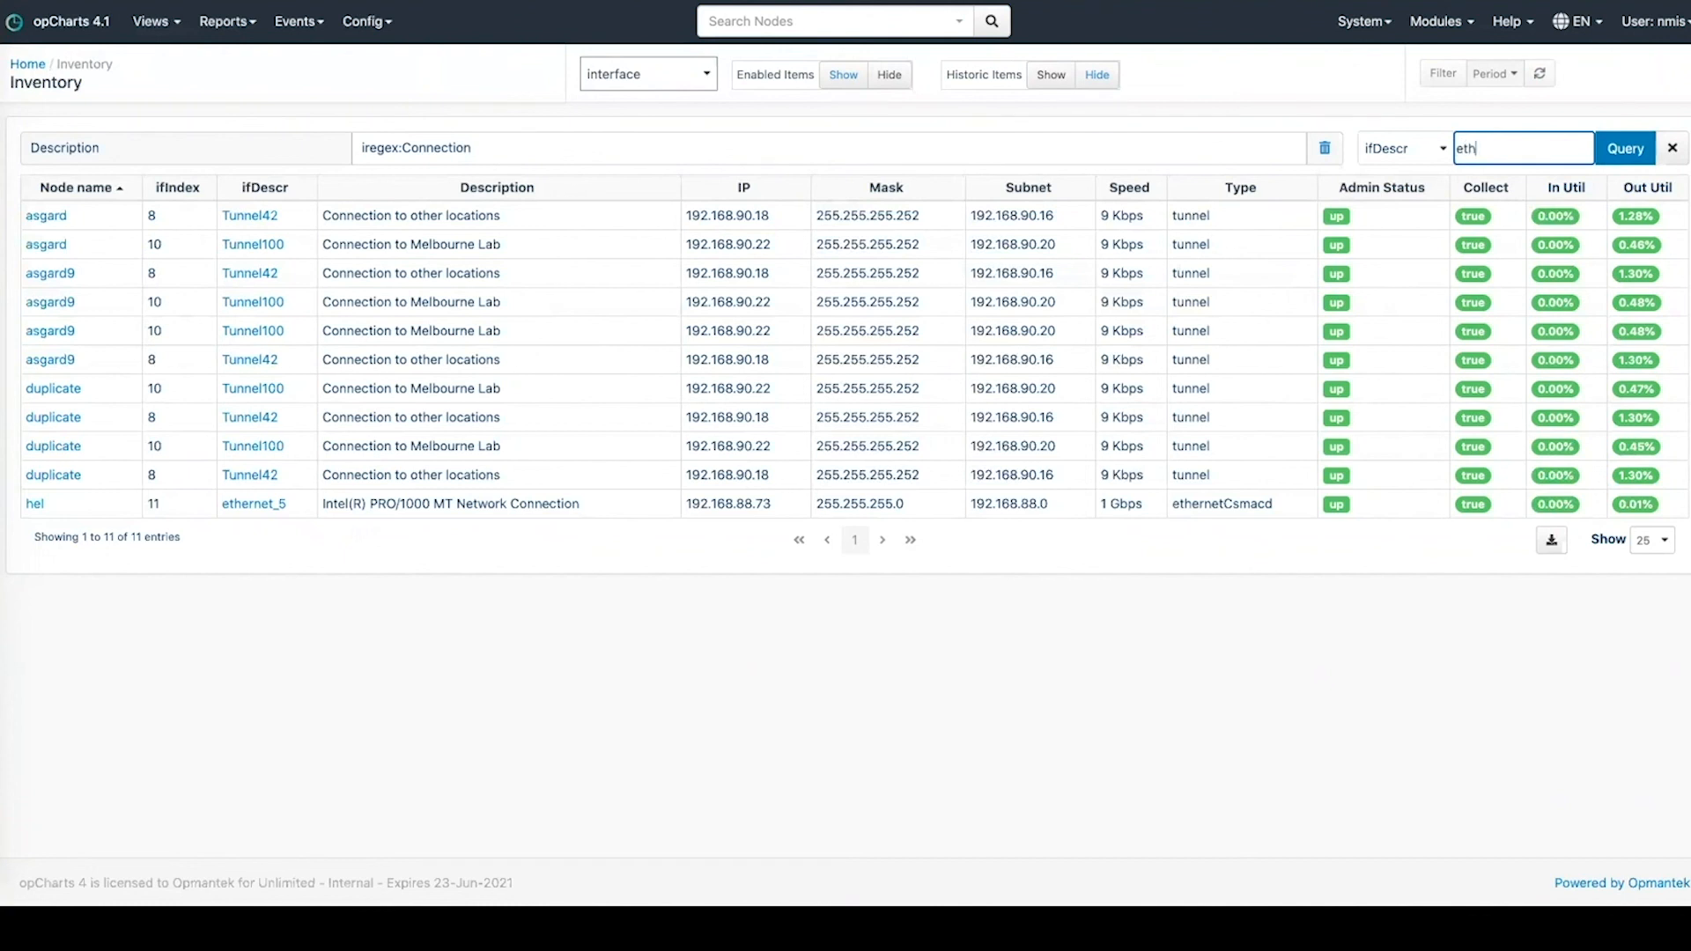
click(1615, 152)
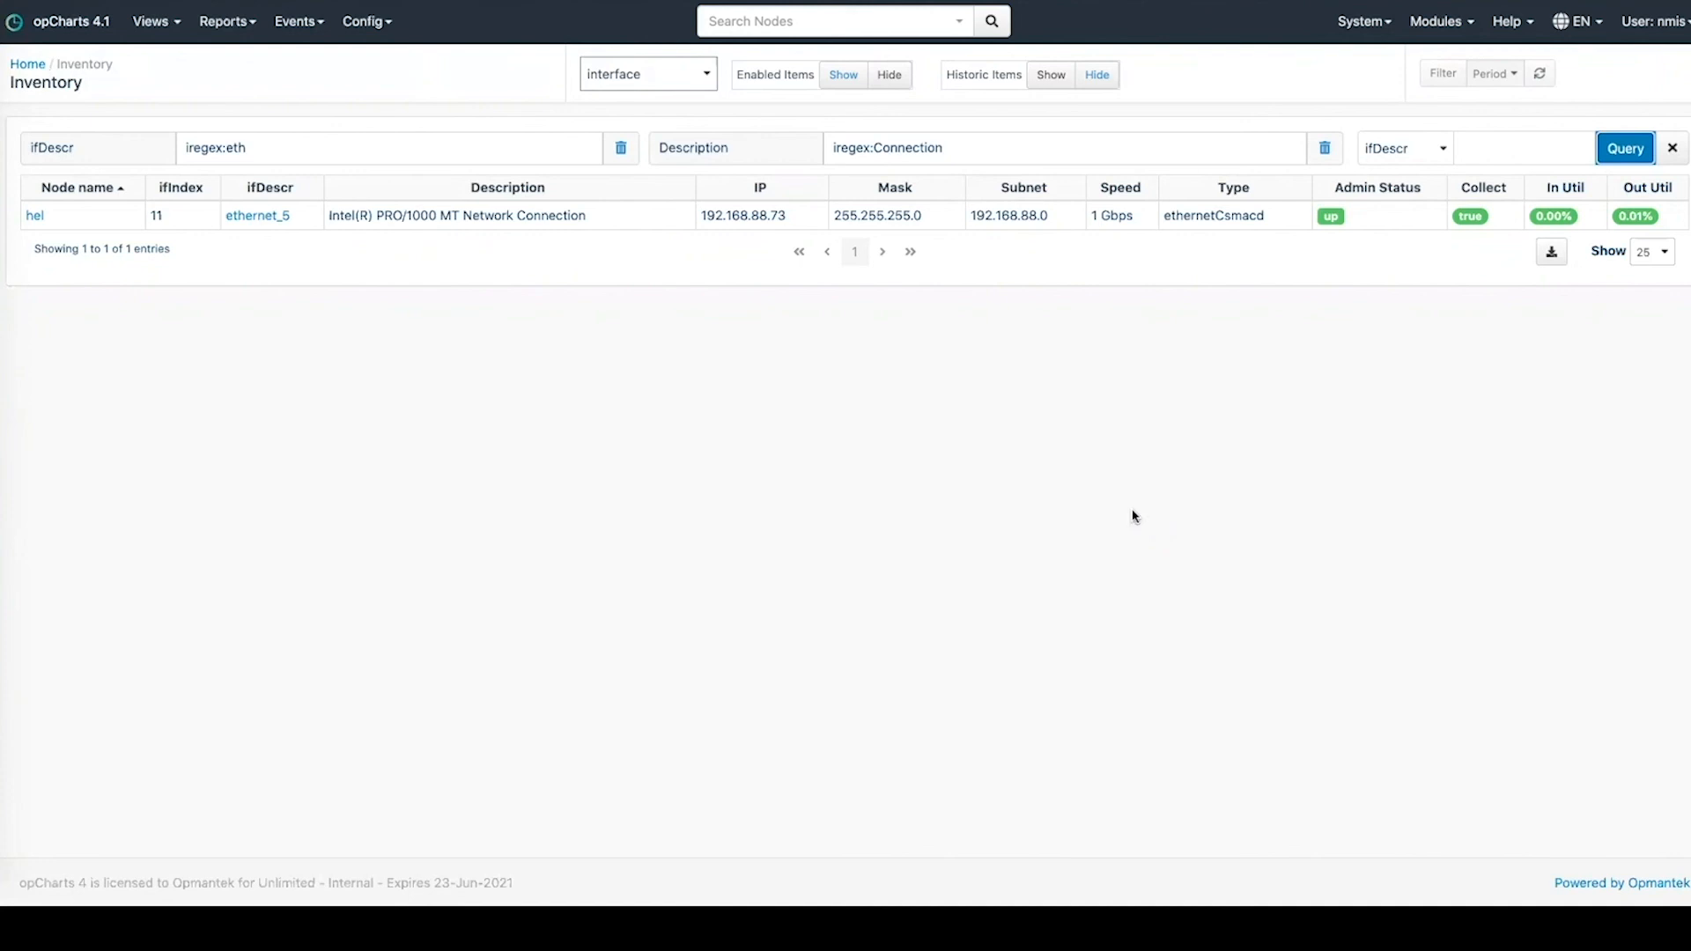
Step: Remove the Description filter from the inventory and look through the interfaces matched by ifDescr alone
click(1324, 147)
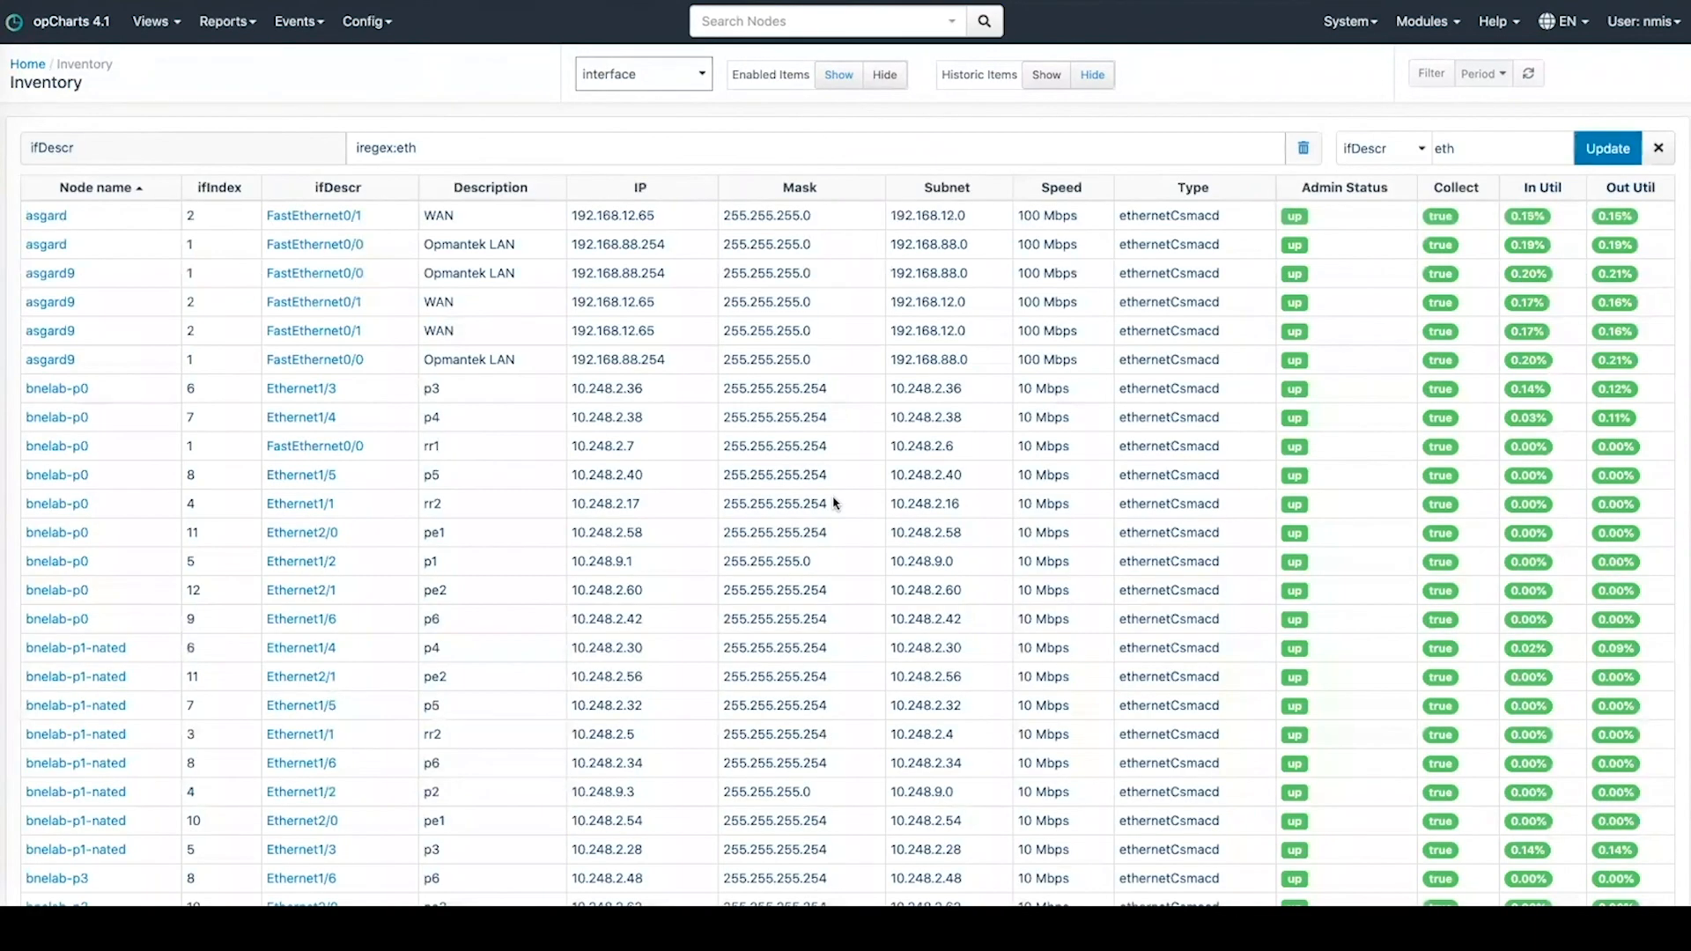
scroll(835, 503, down, 2)
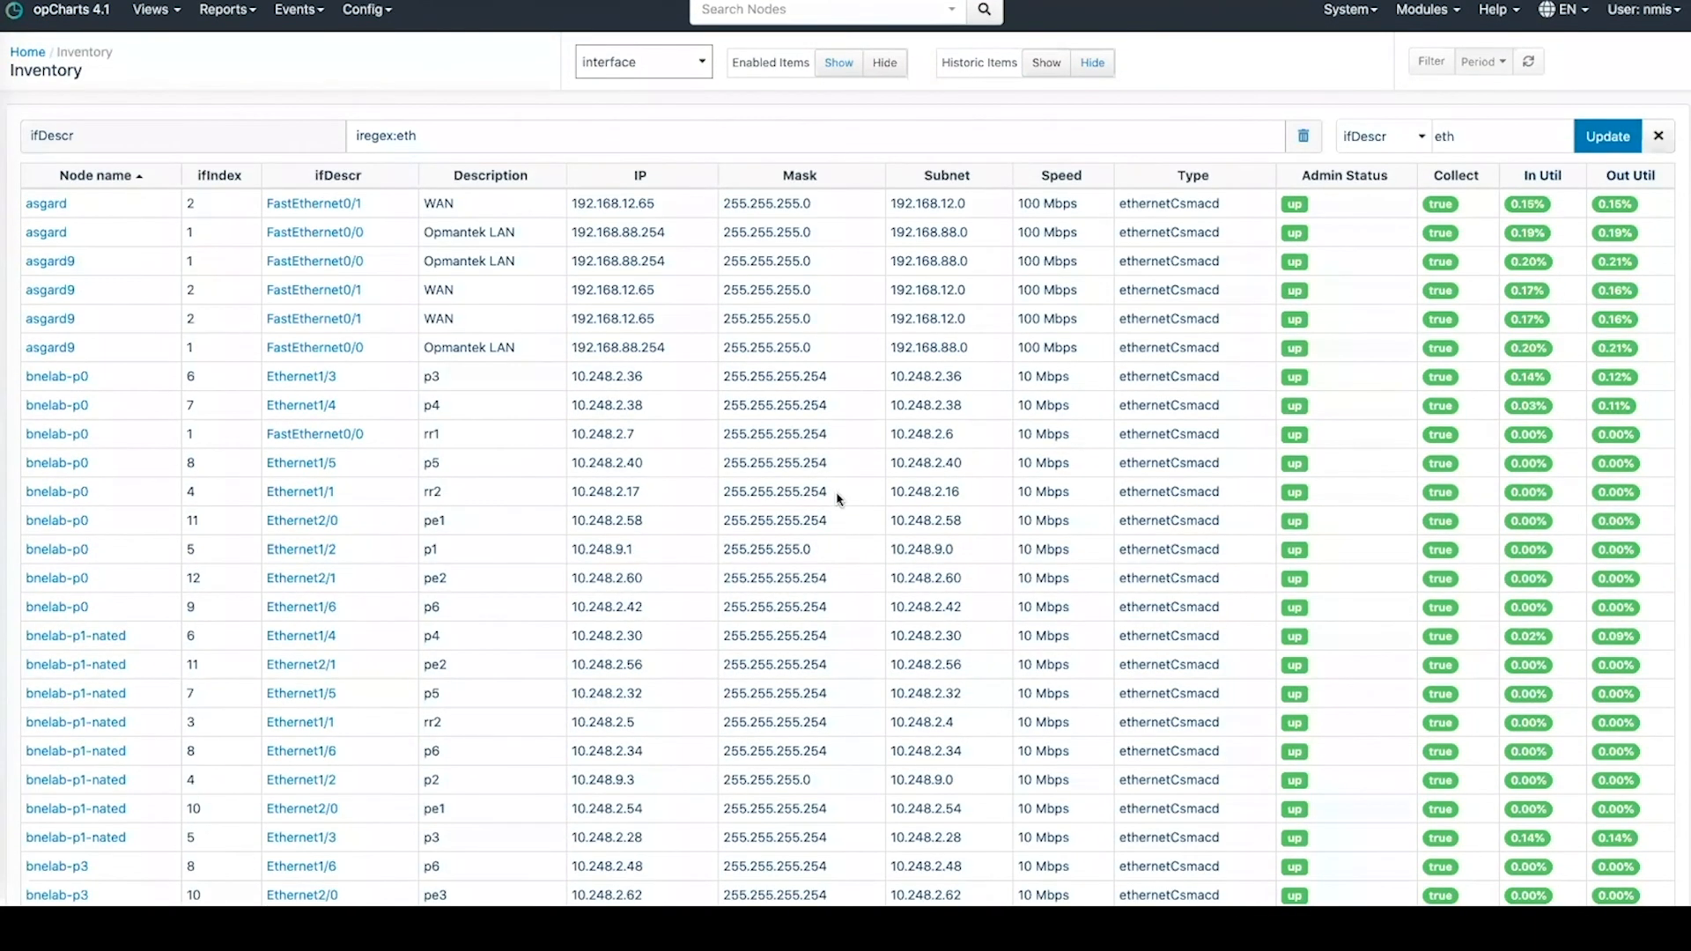
scroll(837, 498, up, 2)
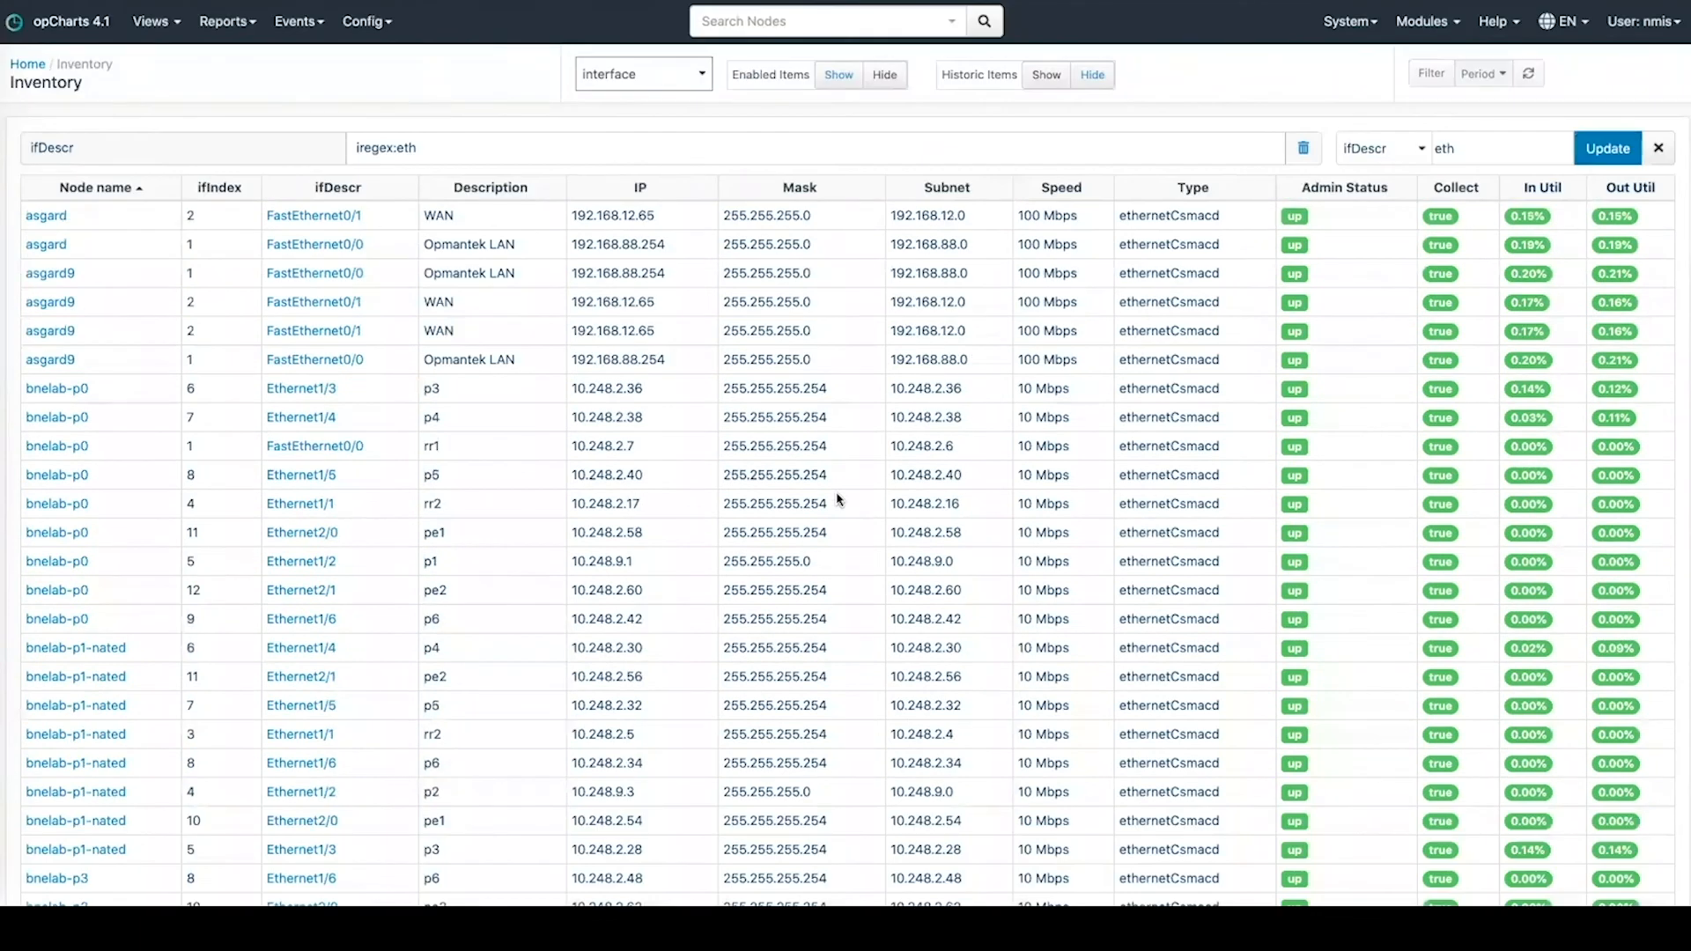
Step: Clear the ifDescr filter and switch the inventory to the cdp data type
click(1302, 147)
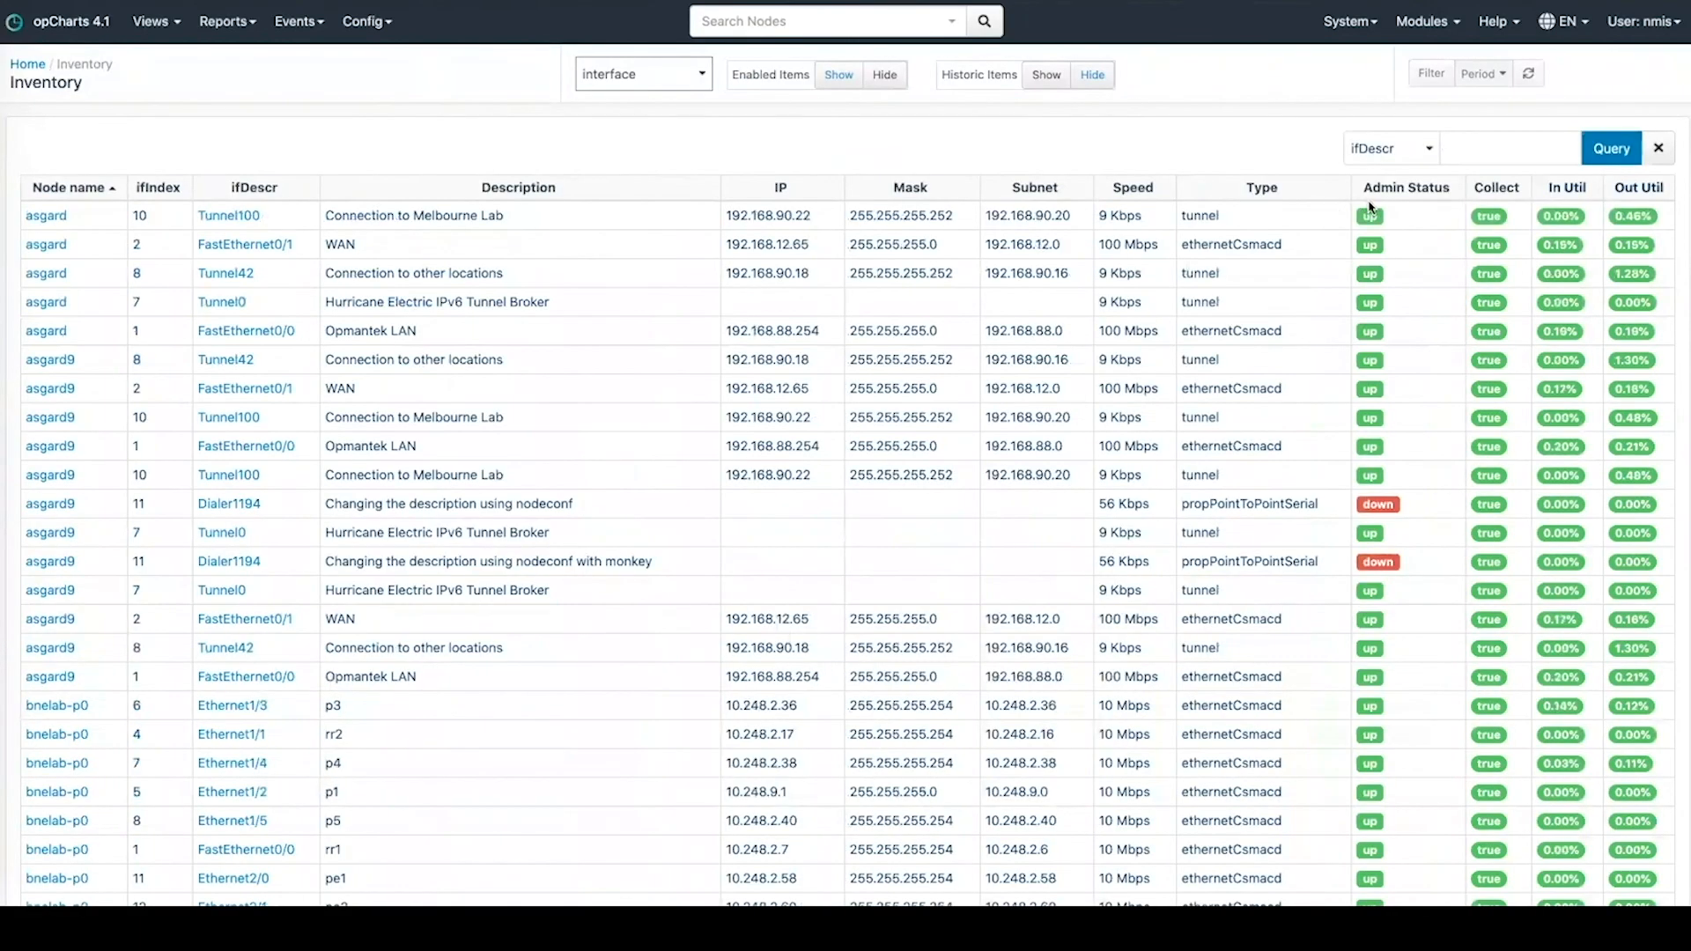
click(692, 81)
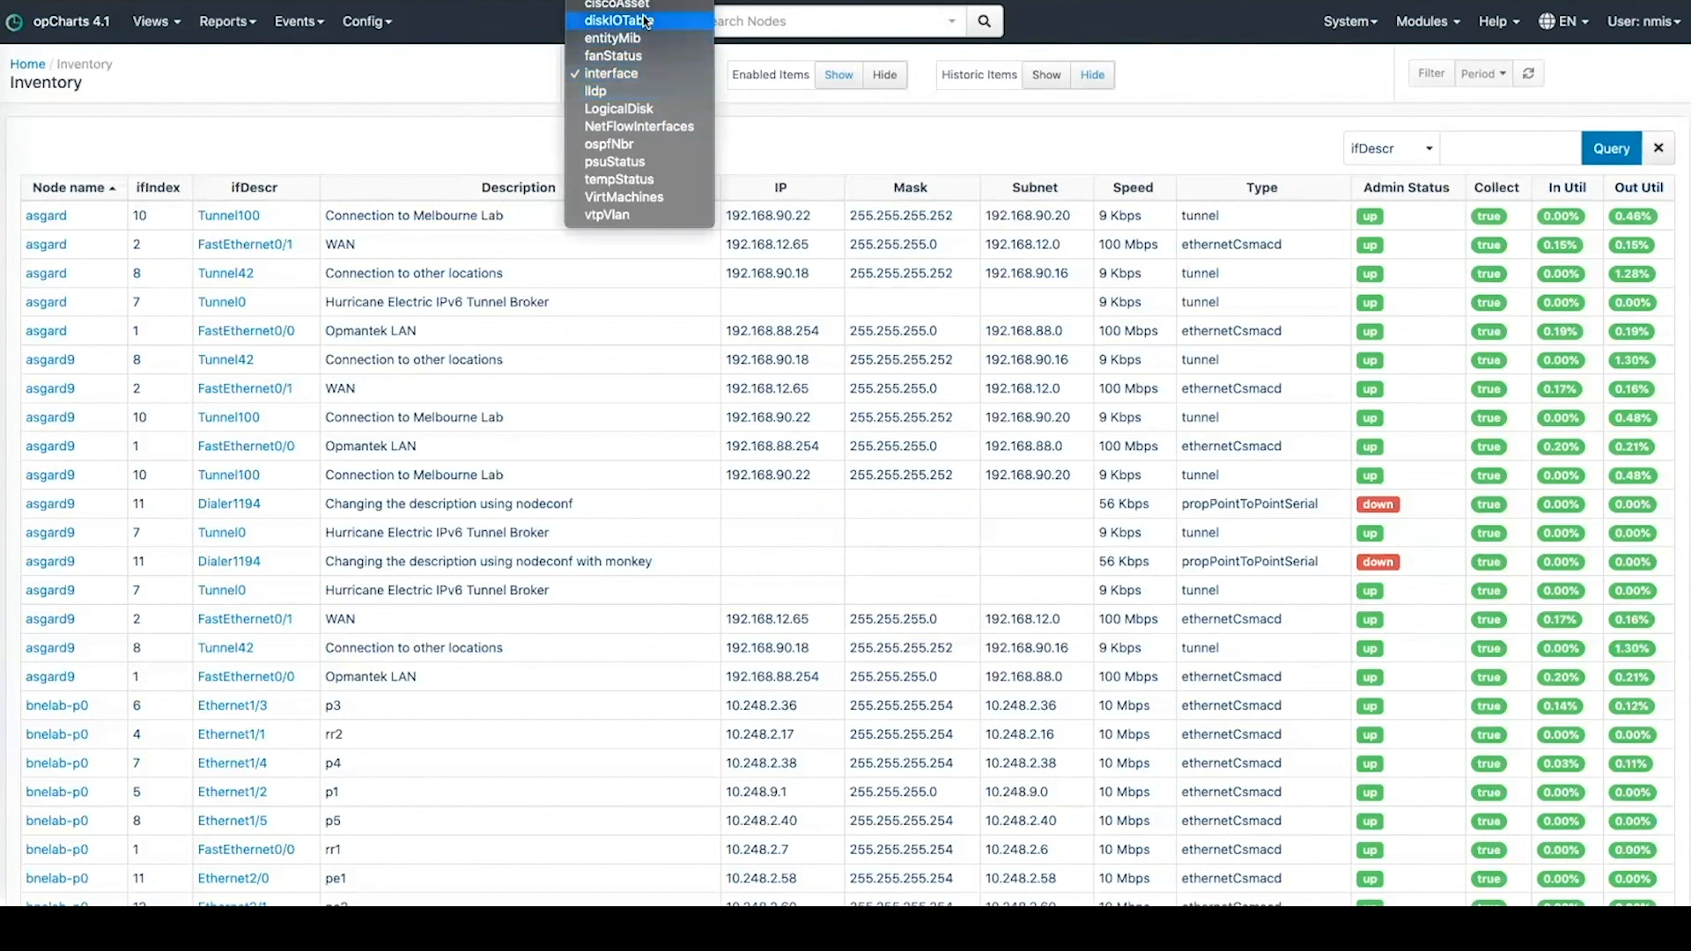
click(607, 0)
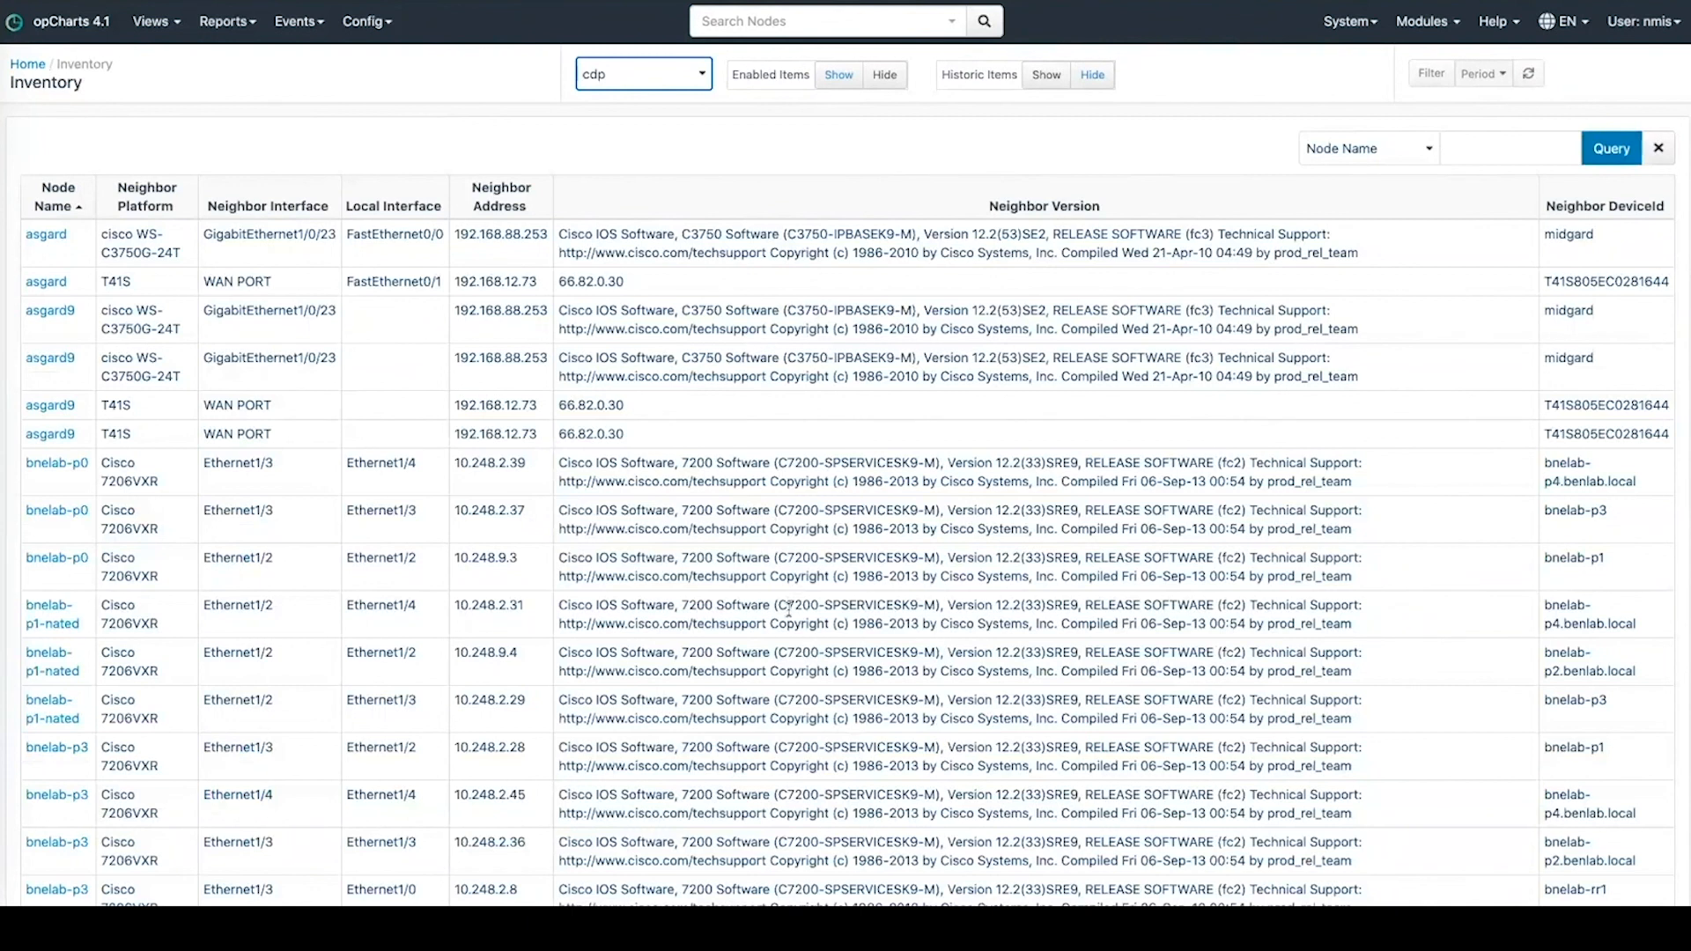
Step: Filter the cdp inventory by Neighbor Version for 66.82.0.30, copying the value from a listed asgard9 entry
scroll(788, 607, down, 6)
scroll(790, 617, up, 8)
scroll(788, 608, down, 6)
scroll(762, 497, up, 5)
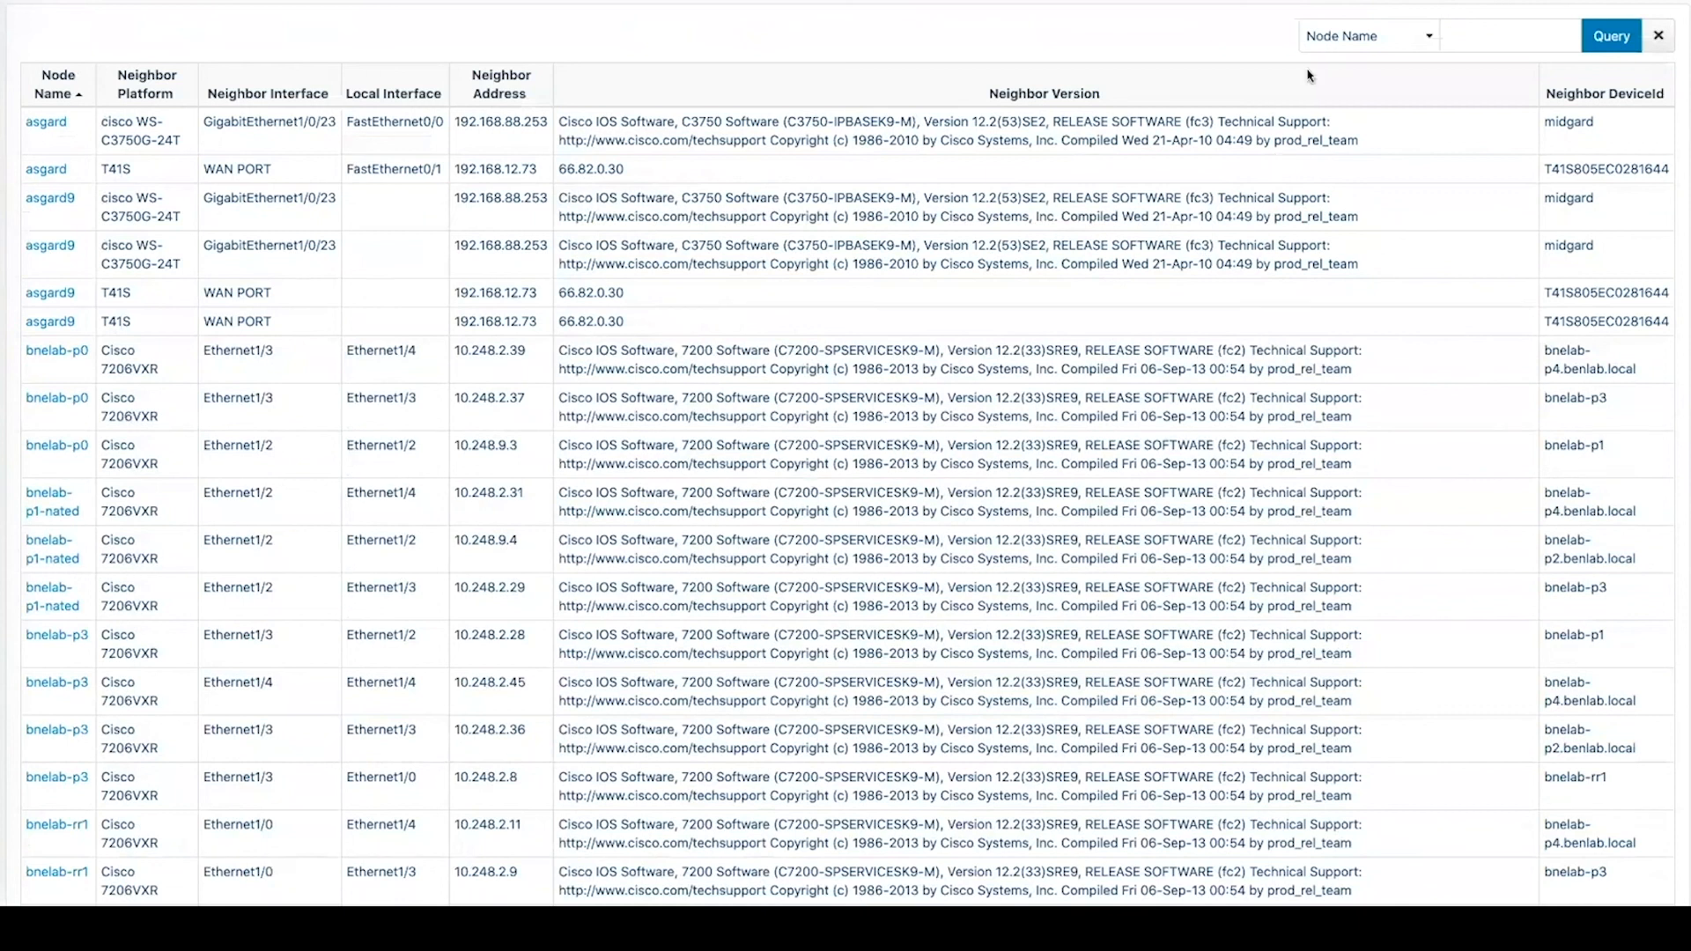
click(1333, 35)
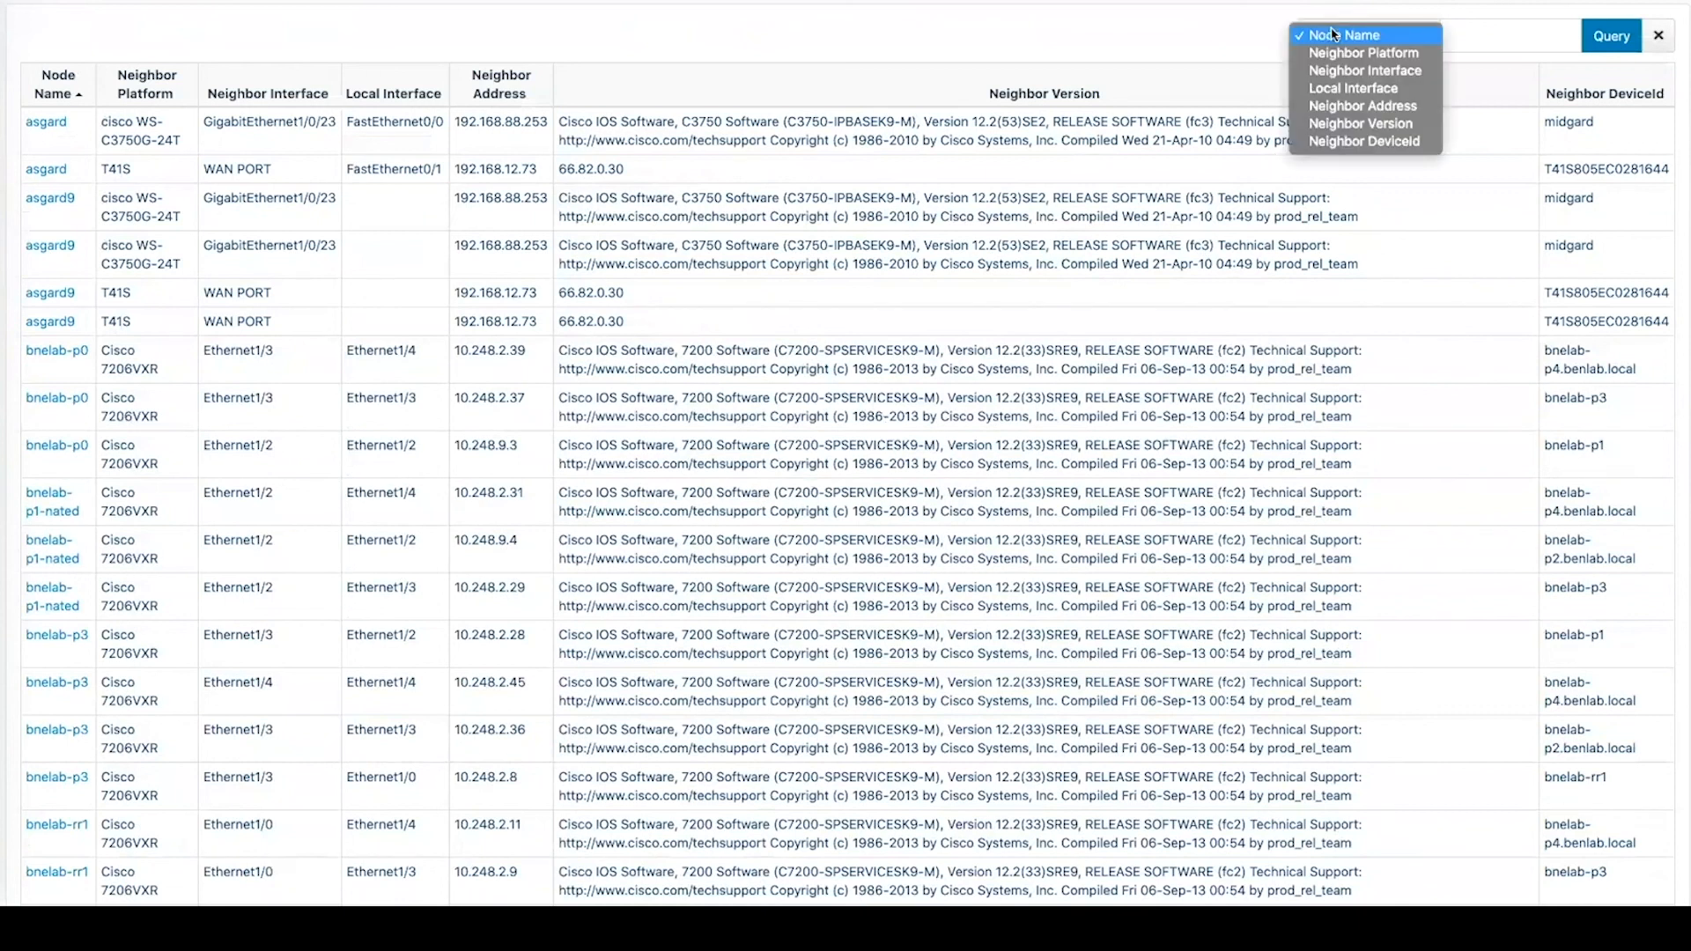
click(1328, 126)
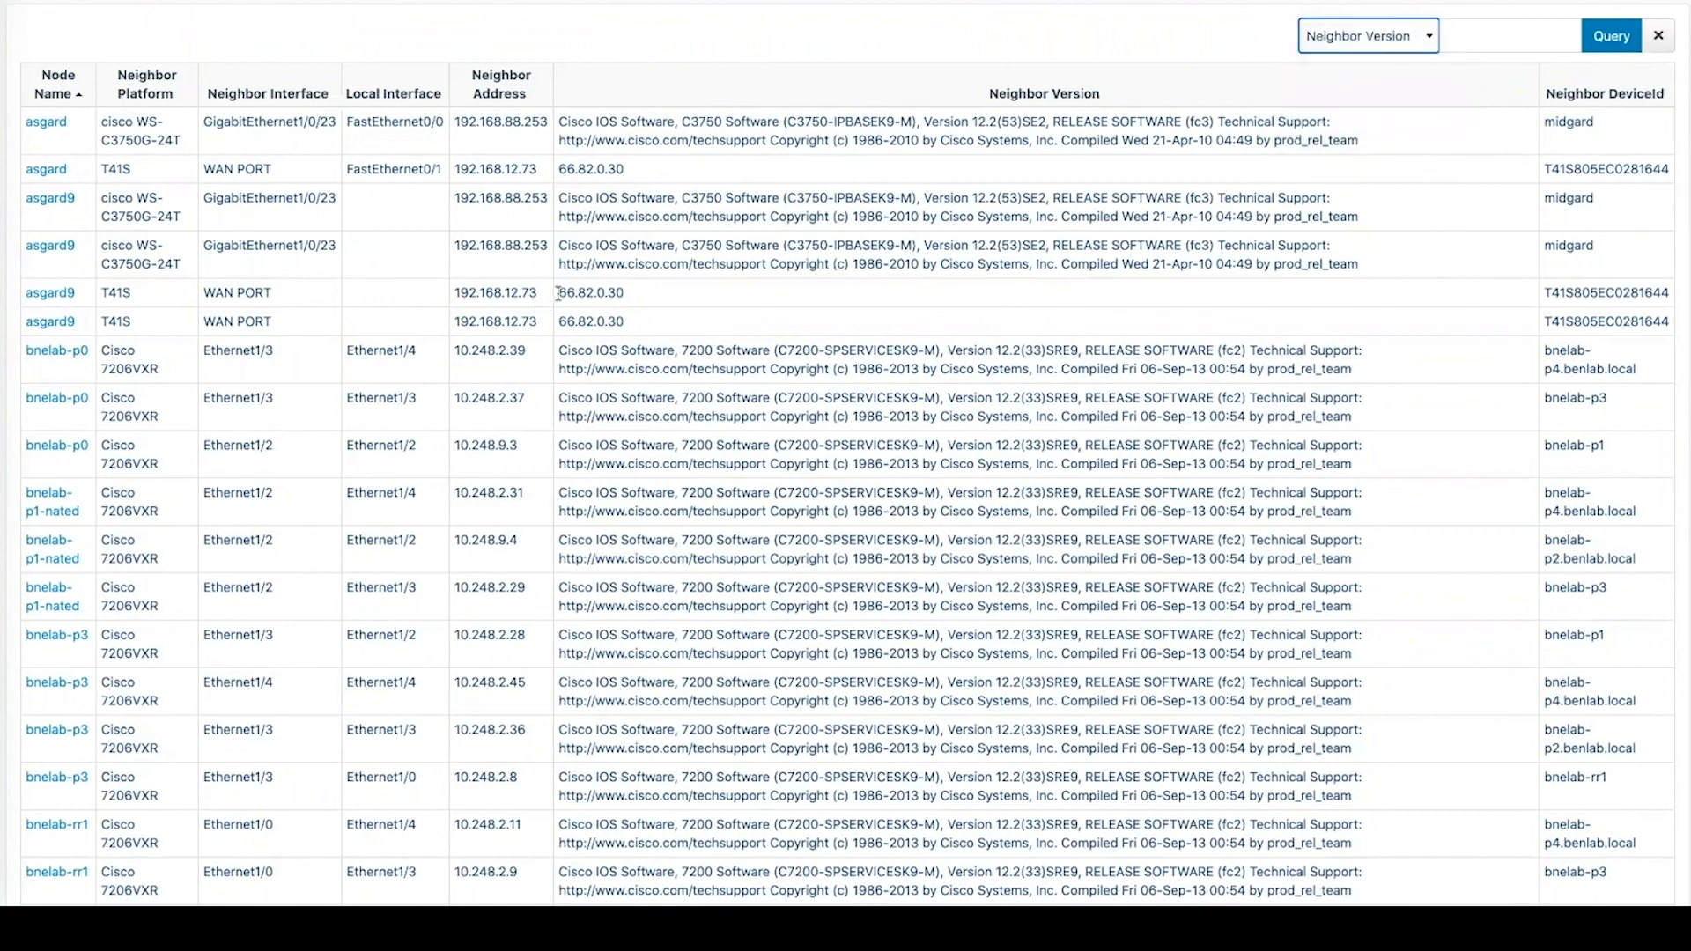
drag(556, 294, 680, 298)
key(ctrl+c)
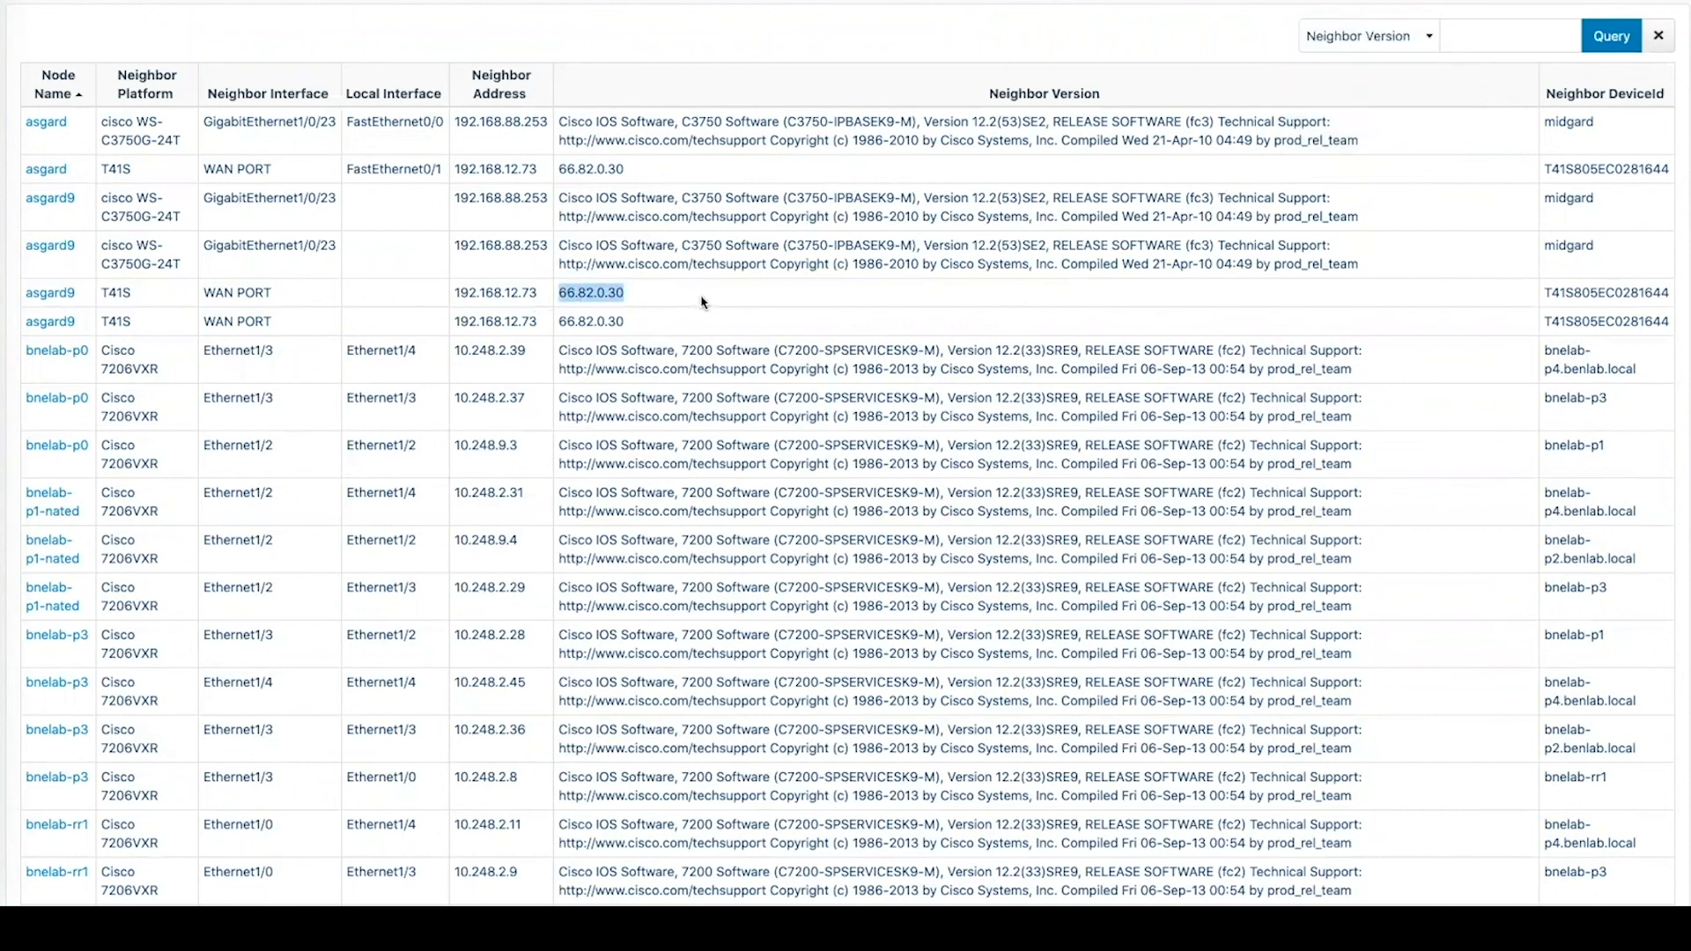
click(1516, 30)
key(ctrl+v)
click(1602, 44)
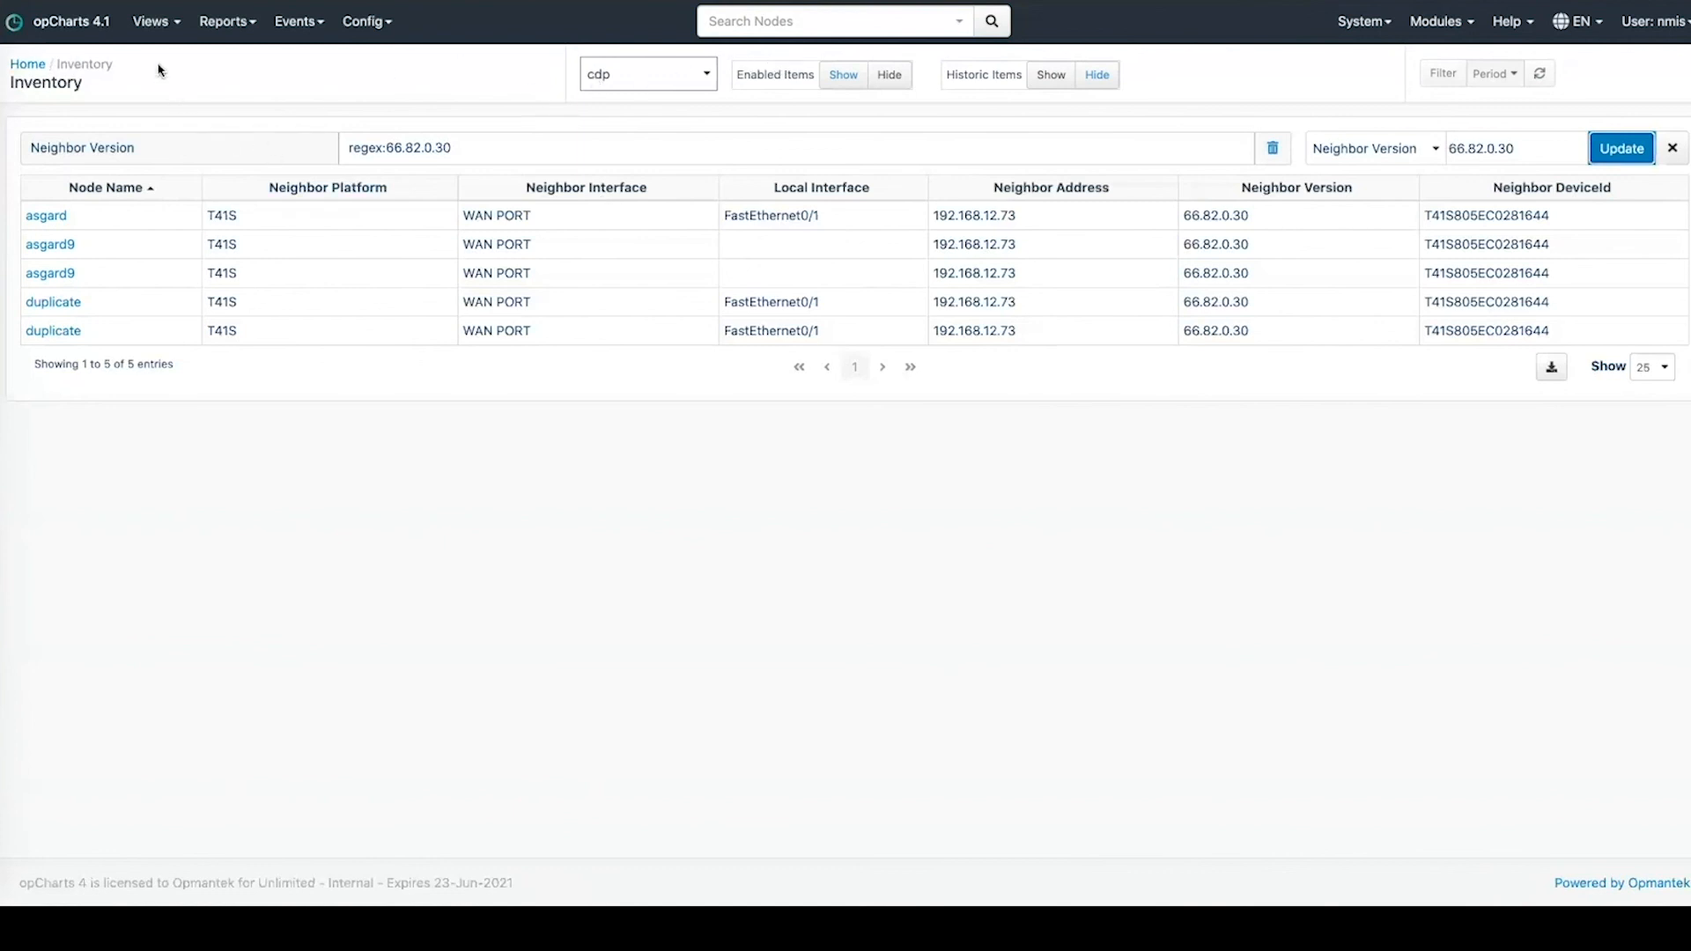
Step: Open the Status view to examine the nodes' alert and threshold statuses, and bring up the choice of other views
click(152, 26)
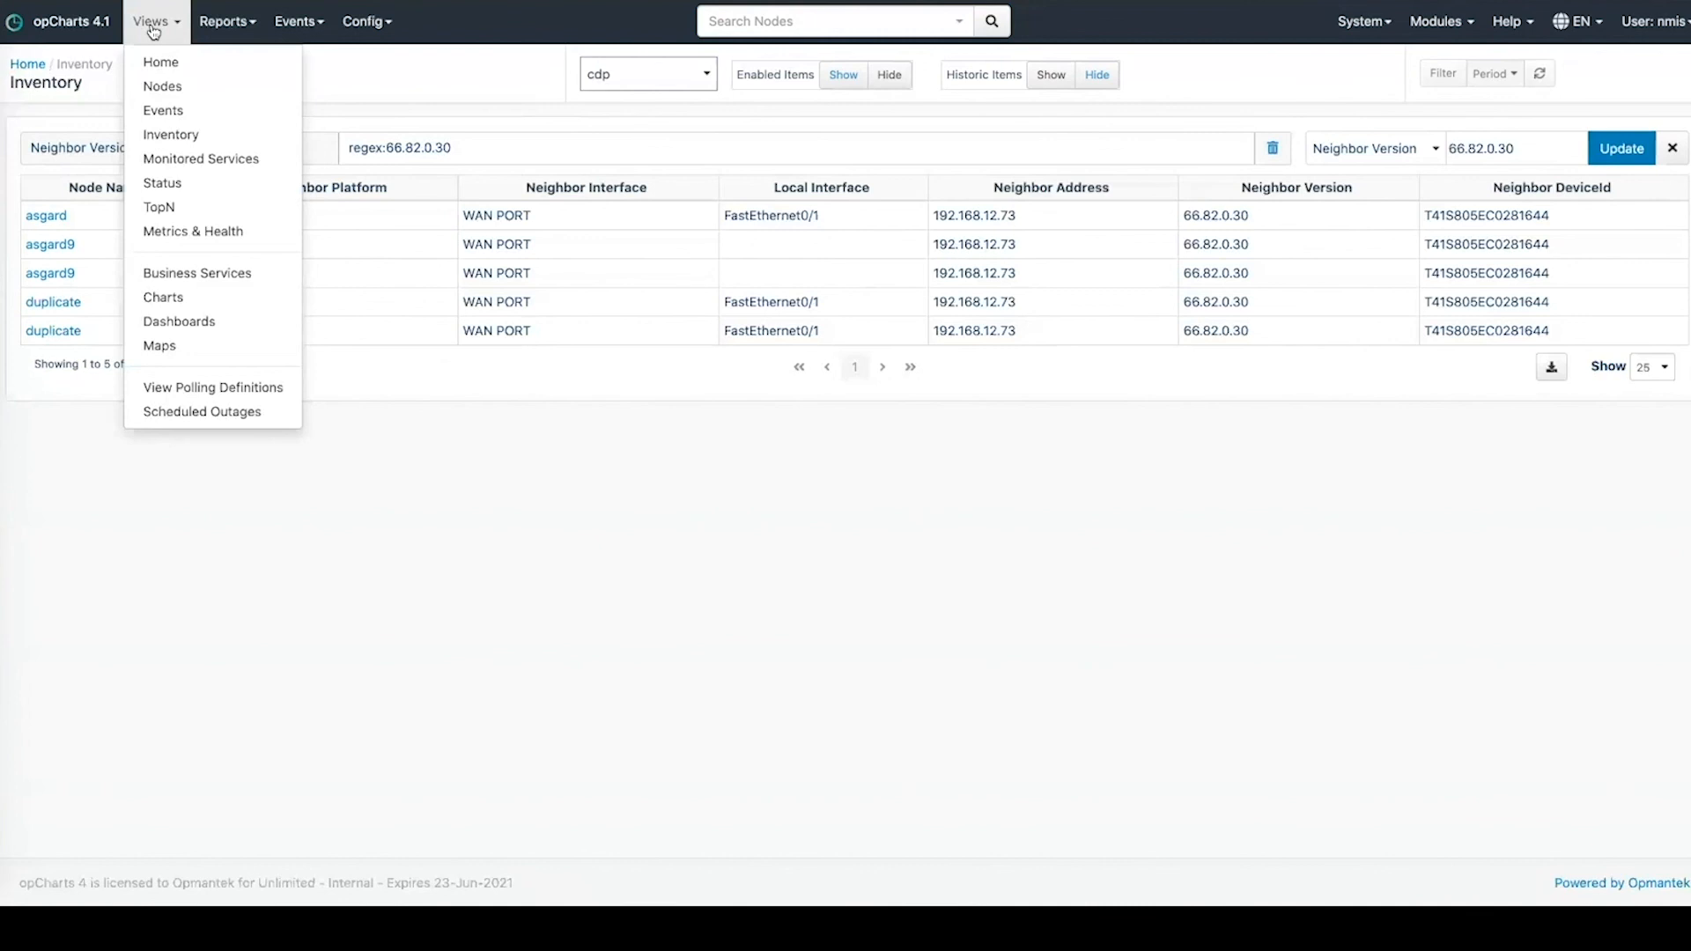
click(162, 184)
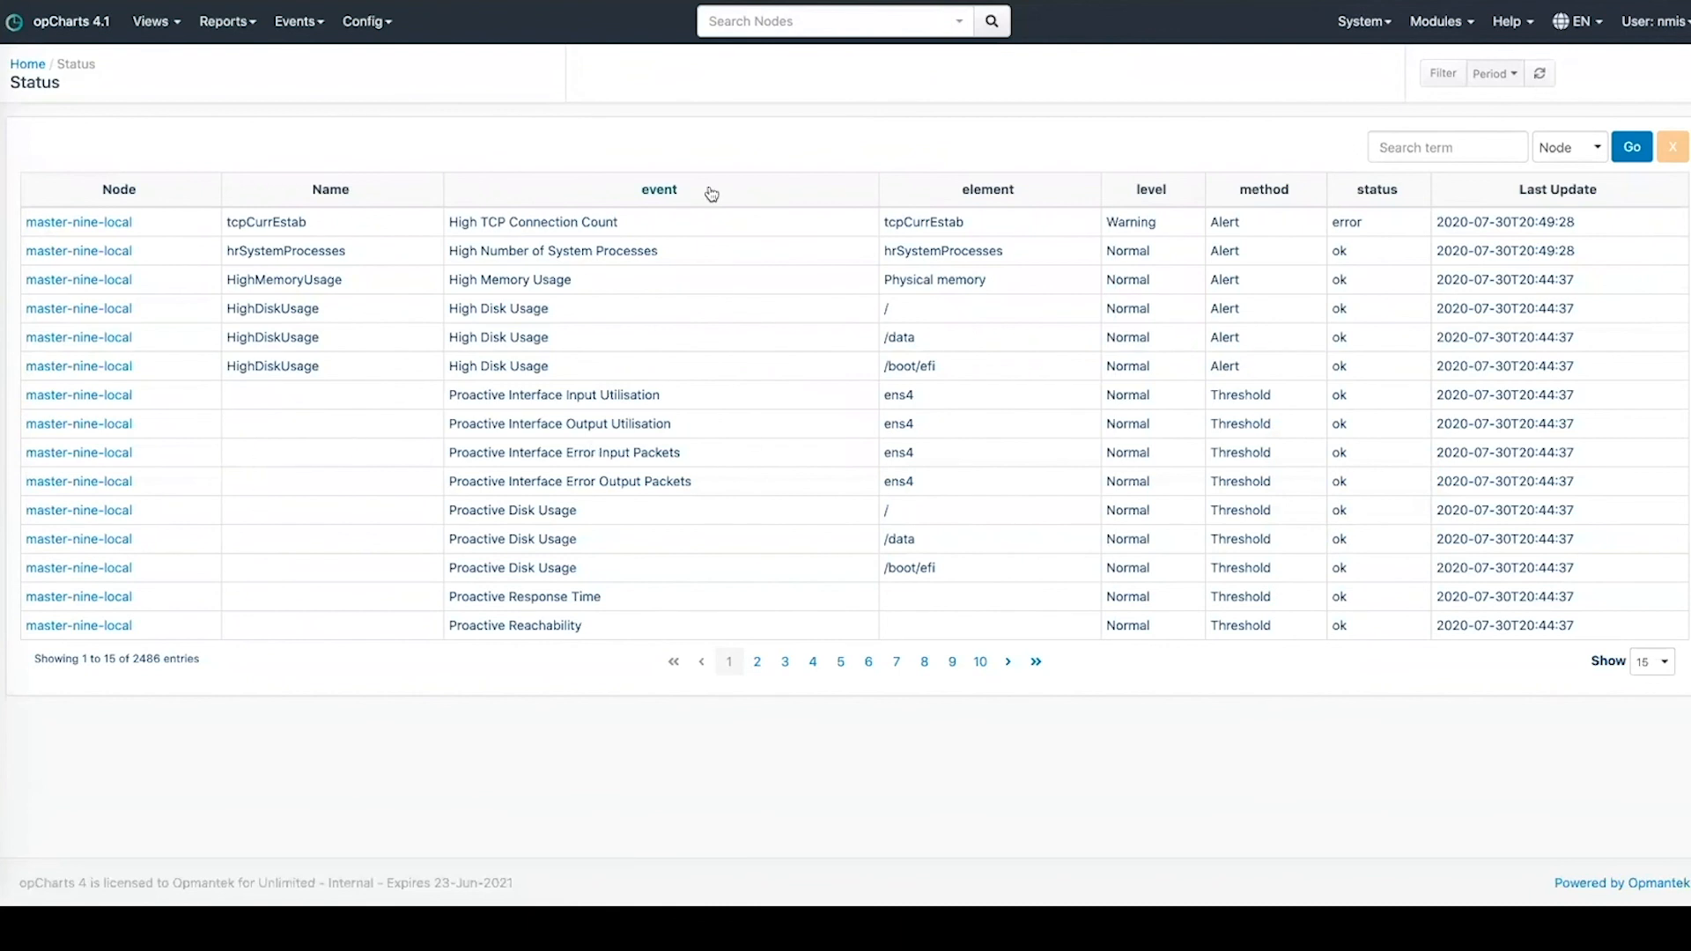
click(181, 26)
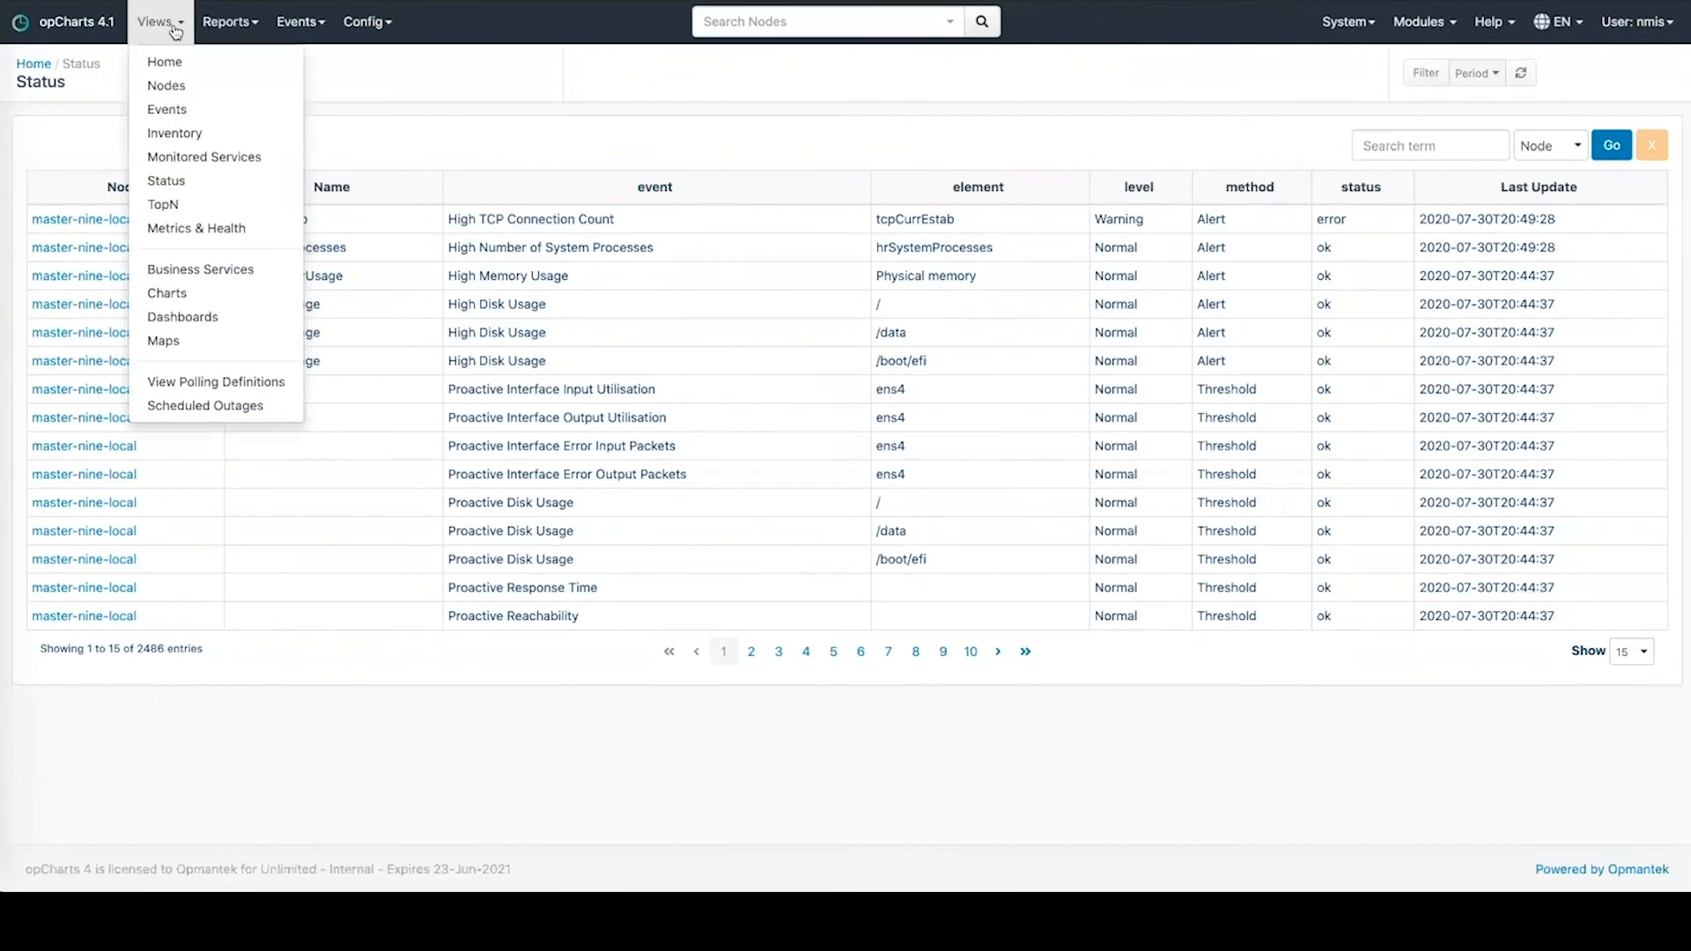